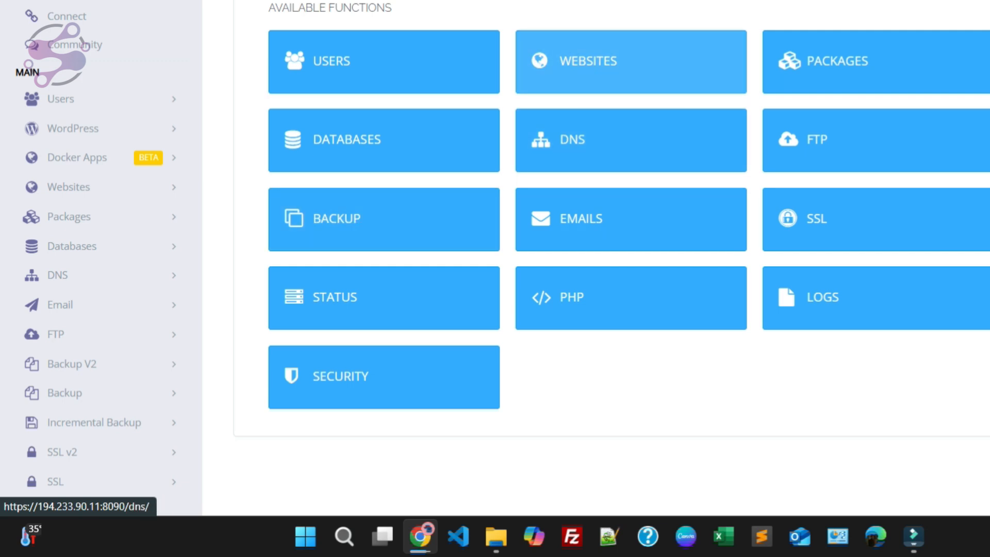
Step: Start a new website with package admin_Plan10GB, owner admin and domain name shekztech.com
{"action": "left_click", "coordinate": [69, 186]}
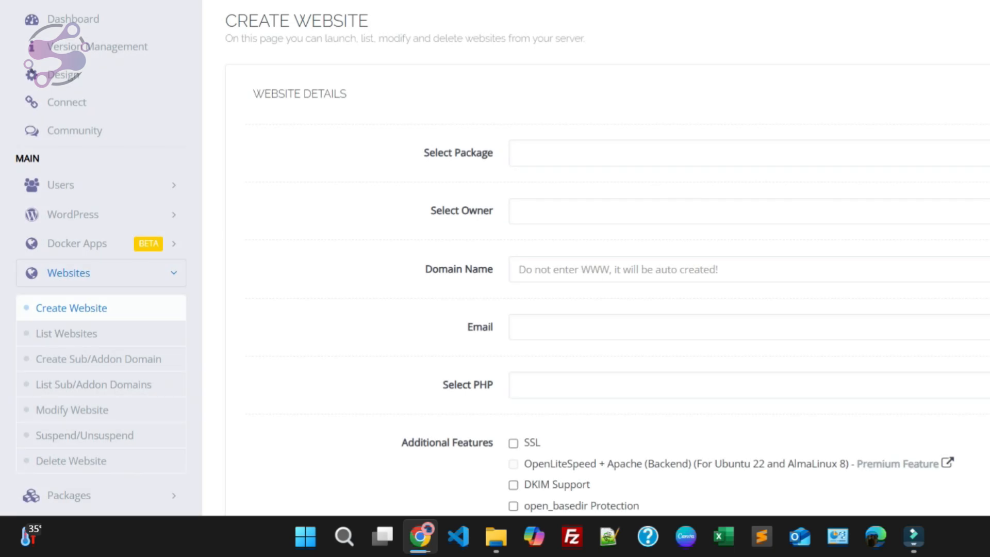
{"action": "left_click", "coordinate": [546, 154]}
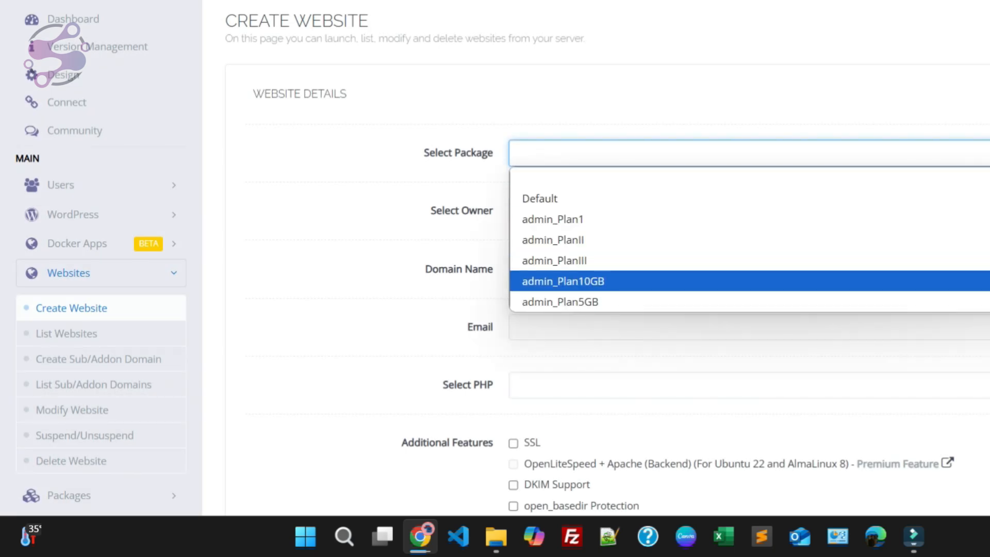
{"action": "left_click", "coordinate": [563, 282]}
{"action": "scroll", "coordinate": [563, 258], "scroll_direction": "down", "scroll_amount": 1}
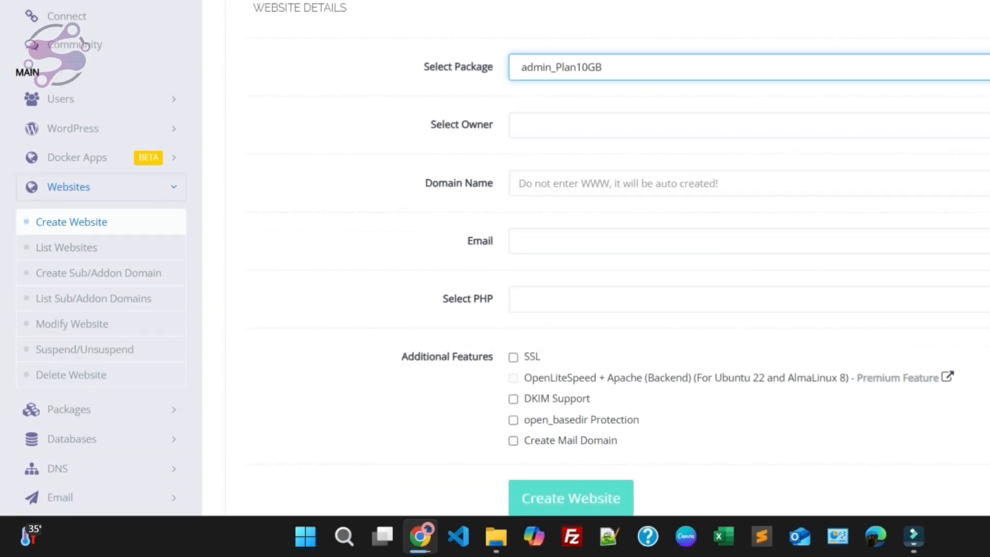
{"action": "left_click", "coordinate": [563, 125]}
{"action": "left_click", "coordinate": [537, 232]}
{"action": "left_click", "coordinate": [534, 188]}
{"action": "type", "text": "shekztech.com"}
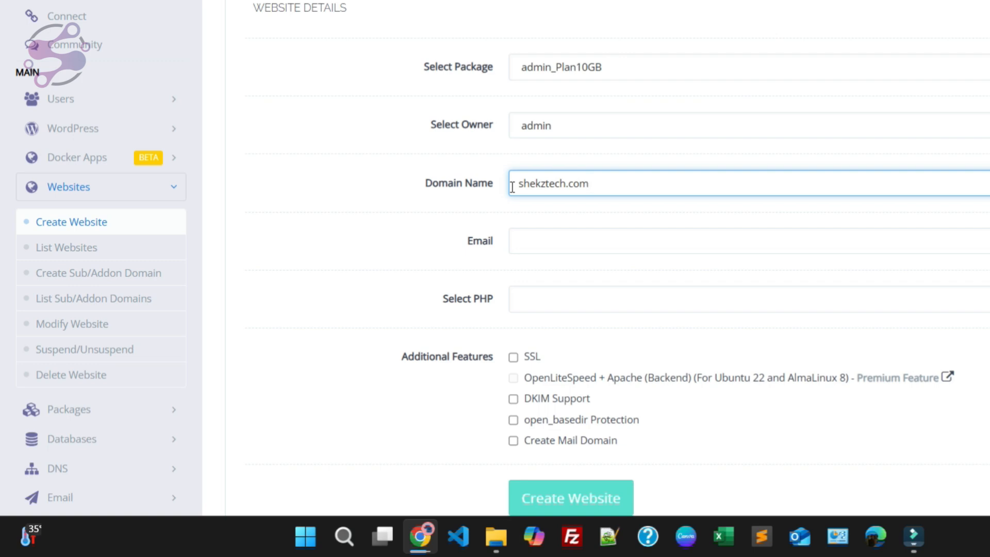
Step: Fill in the website's contact e-mail from the saved addresses and select PHP 8.1
{"action": "left_click", "coordinate": [570, 240]}
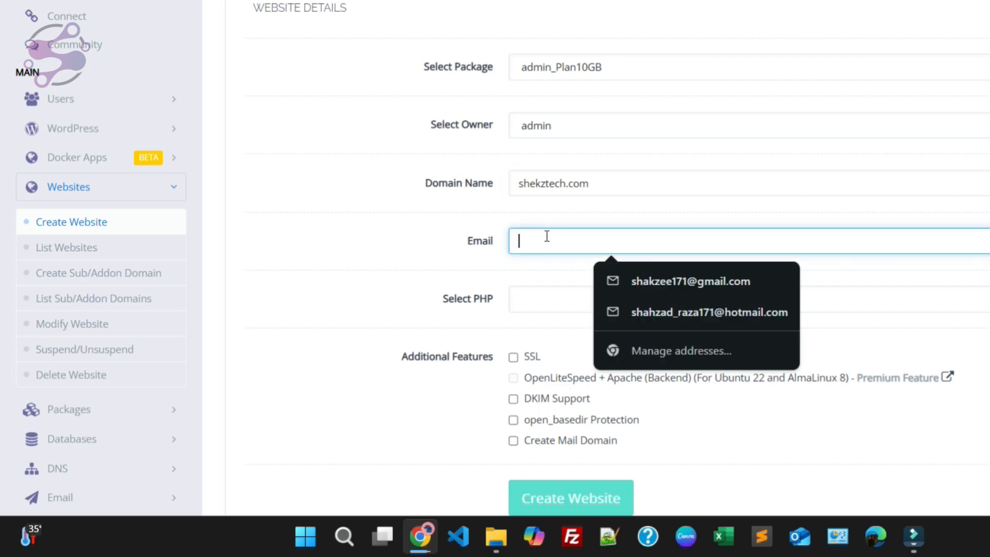
{"action": "left_click", "coordinate": [685, 280]}
{"action": "scroll", "coordinate": [608, 257], "scroll_direction": "down", "scroll_amount": 3}
{"action": "left_click", "coordinate": [546, 127]}
{"action": "left_click", "coordinate": [540, 213]}
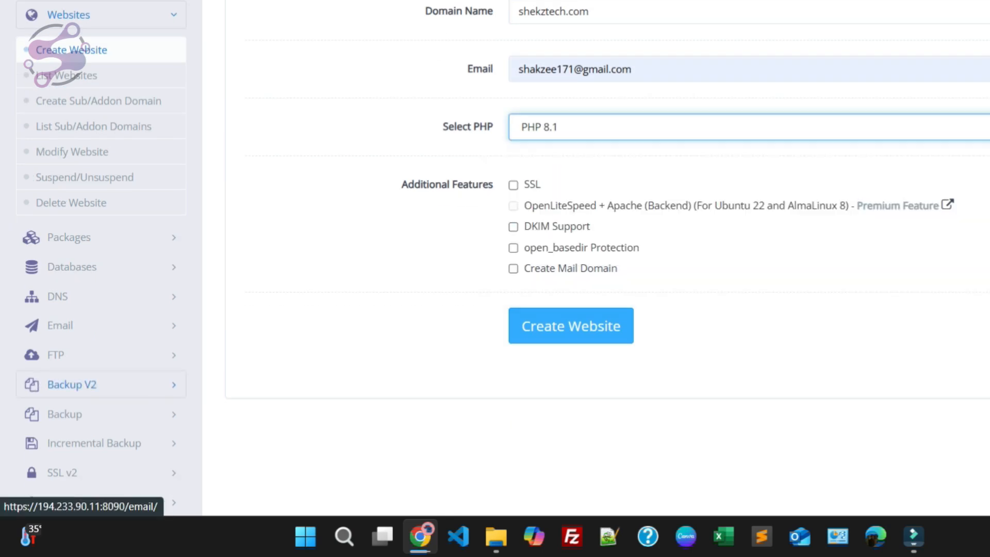
Step: Enable SSL, DKIM Support, open_basedir Protection and Create Mail Domain, and create the website
{"action": "left_click", "coordinate": [512, 185]}
{"action": "left_click", "coordinate": [513, 227]}
{"action": "left_click", "coordinate": [513, 269]}
{"action": "left_click", "coordinate": [513, 248]}
{"action": "left_click", "coordinate": [571, 326]}
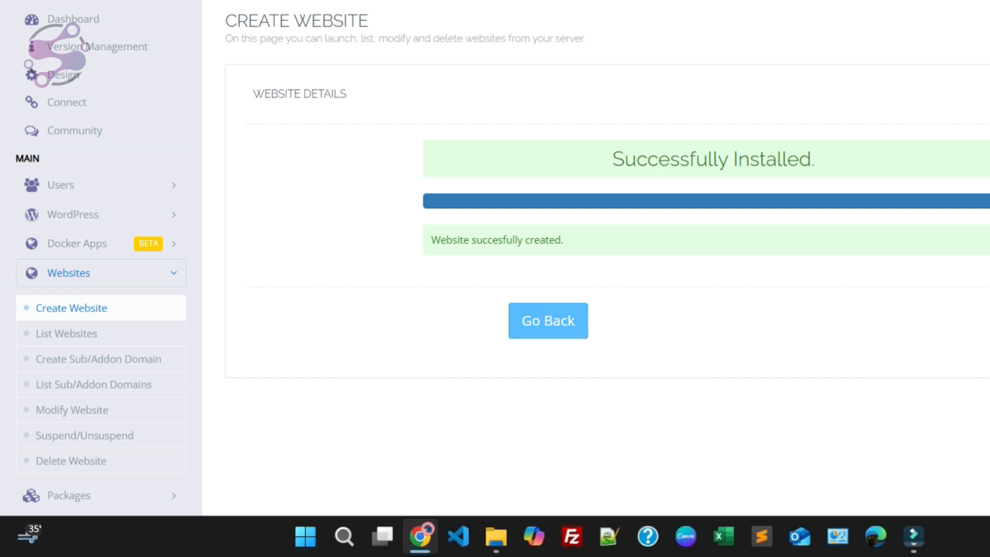
Step: Find shekztech.com in the list of websites and open its management page
{"action": "left_click", "coordinate": [548, 320]}
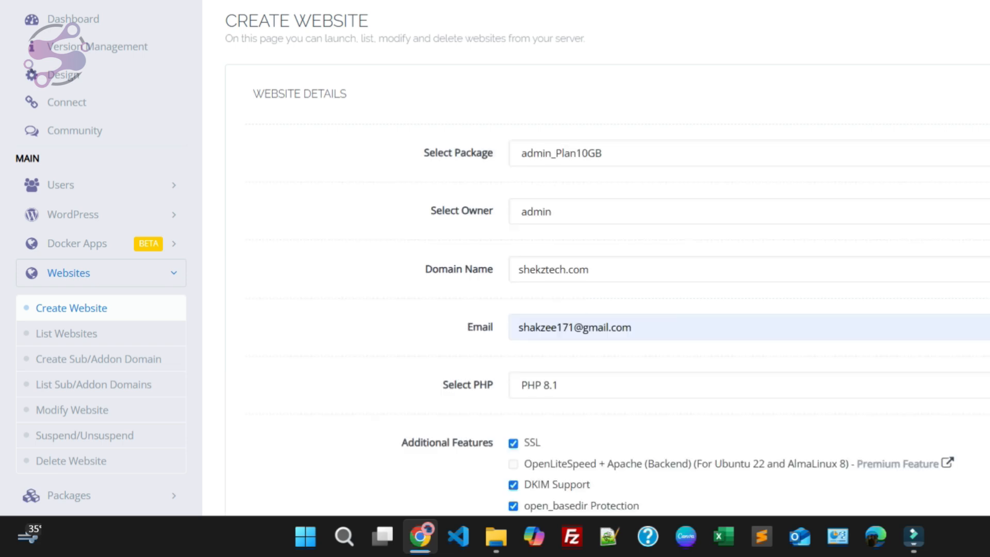
{"action": "scroll", "coordinate": [98, 273], "scroll_direction": "down", "scroll_amount": 2}
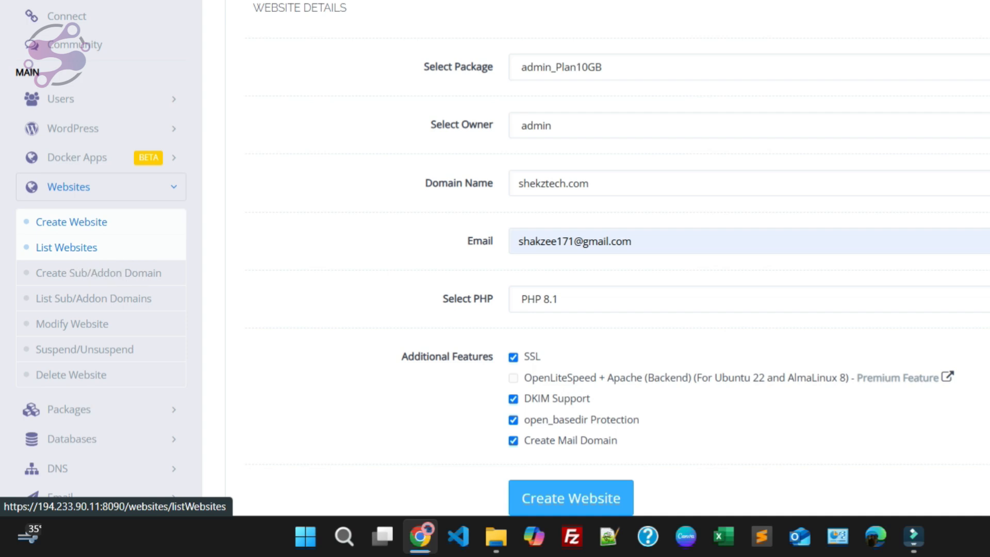
{"action": "left_click", "coordinate": [67, 248]}
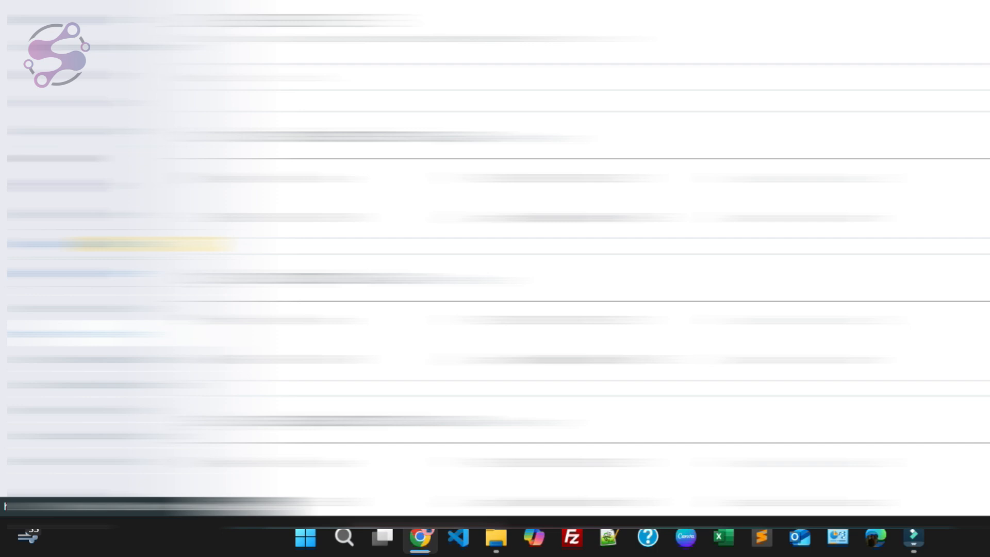
{"action": "left_click_drag", "start_coordinate": [237, 203], "coordinate": [331, 203]}
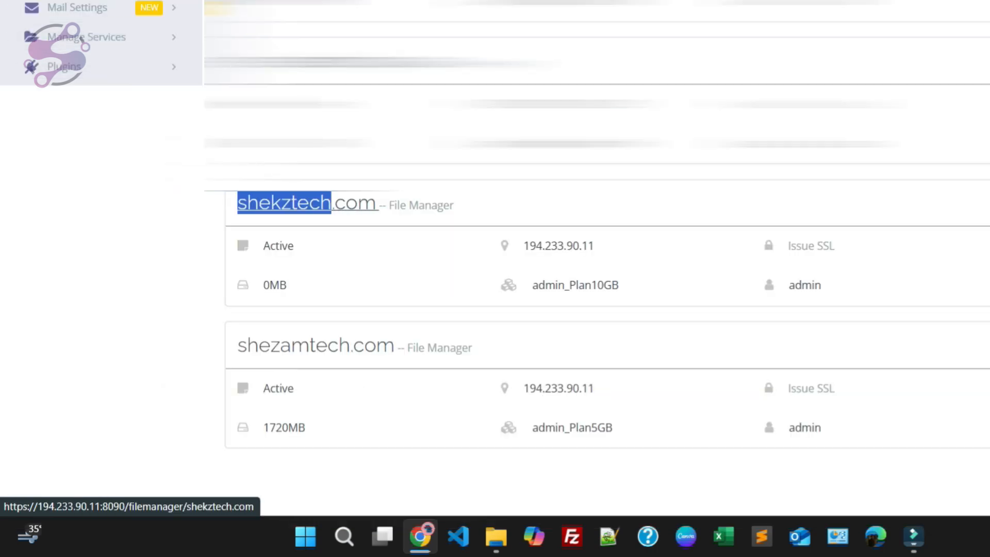
{"action": "left_click", "coordinate": [422, 205]}
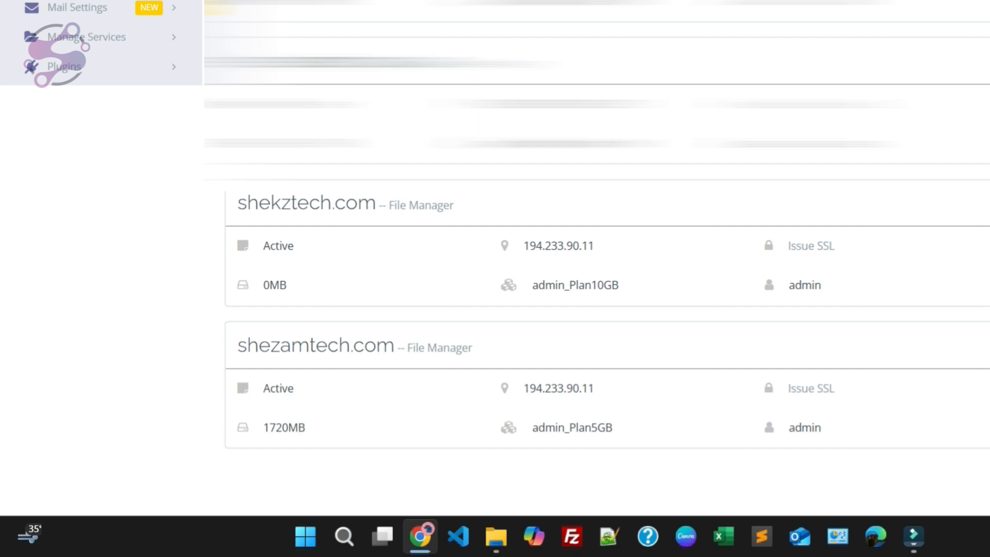
{"action": "left_click", "coordinate": [895, 226]}
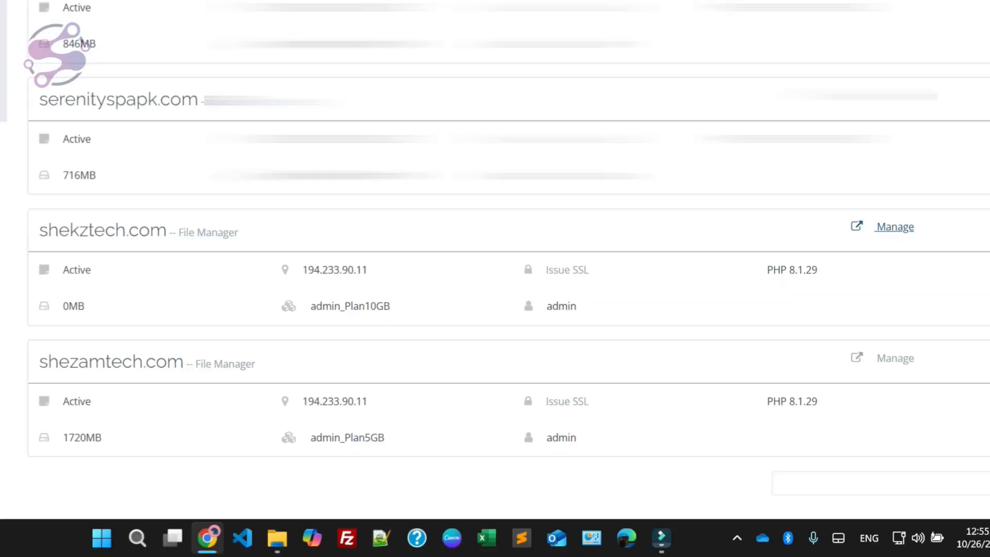
Step: Examine the resource usage, configuration, file, email marketing and application installer sections on the shekztech.com management page
{"action": "scroll", "coordinate": [495, 278], "scroll_direction": "down", "scroll_amount": 7}
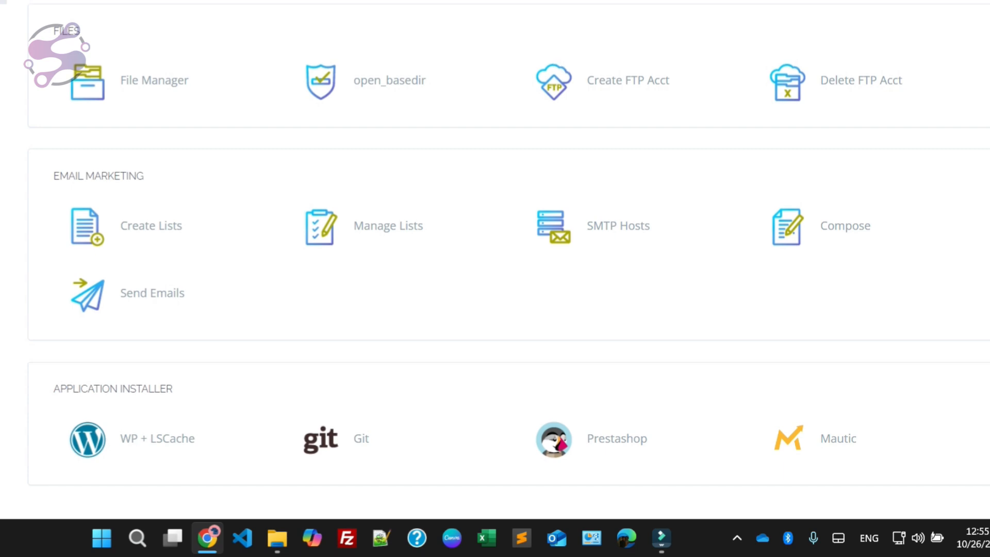
{"action": "scroll", "coordinate": [495, 279], "scroll_direction": "up", "scroll_amount": 10}
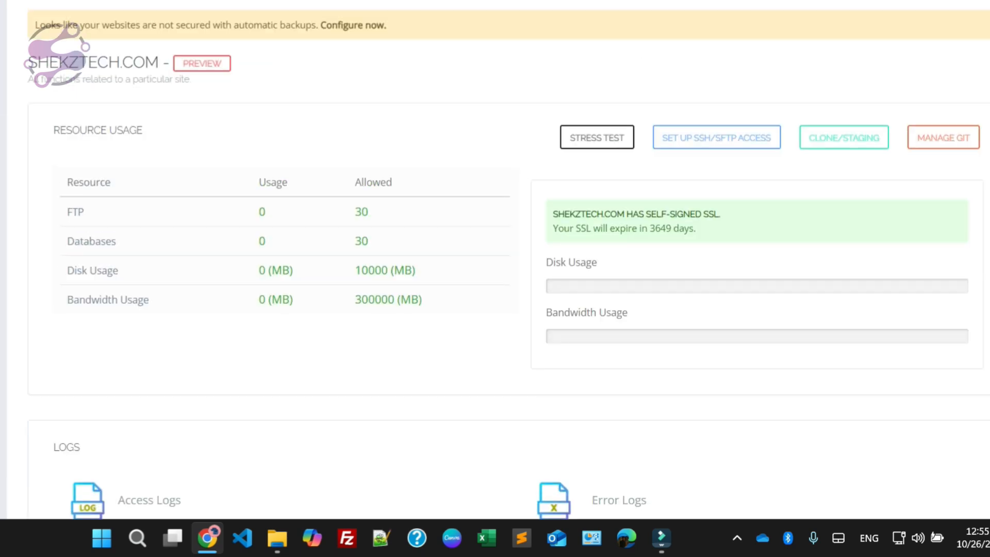
{"action": "scroll", "coordinate": [495, 278], "scroll_direction": "down", "scroll_amount": 10}
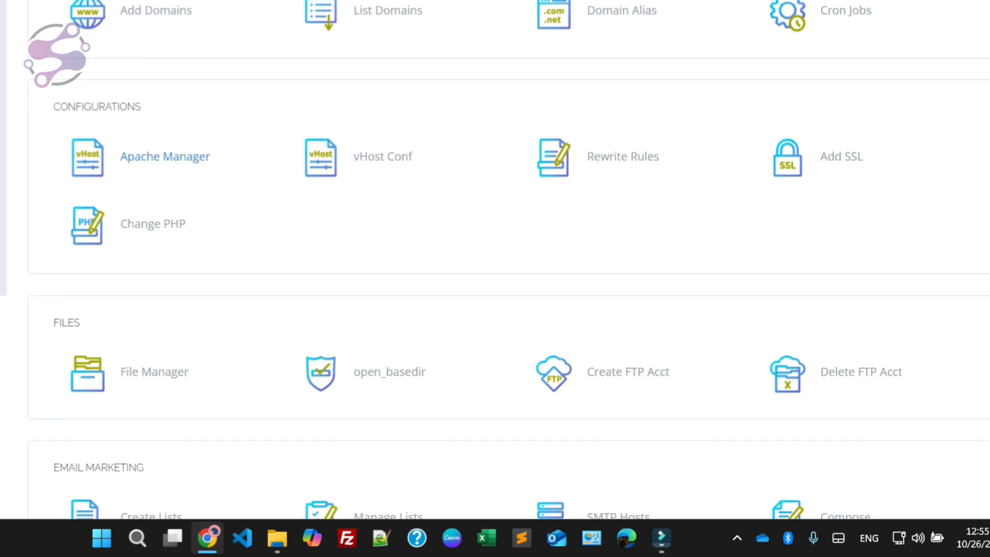
{"action": "scroll", "coordinate": [155, 216], "scroll_direction": "down", "scroll_amount": 3}
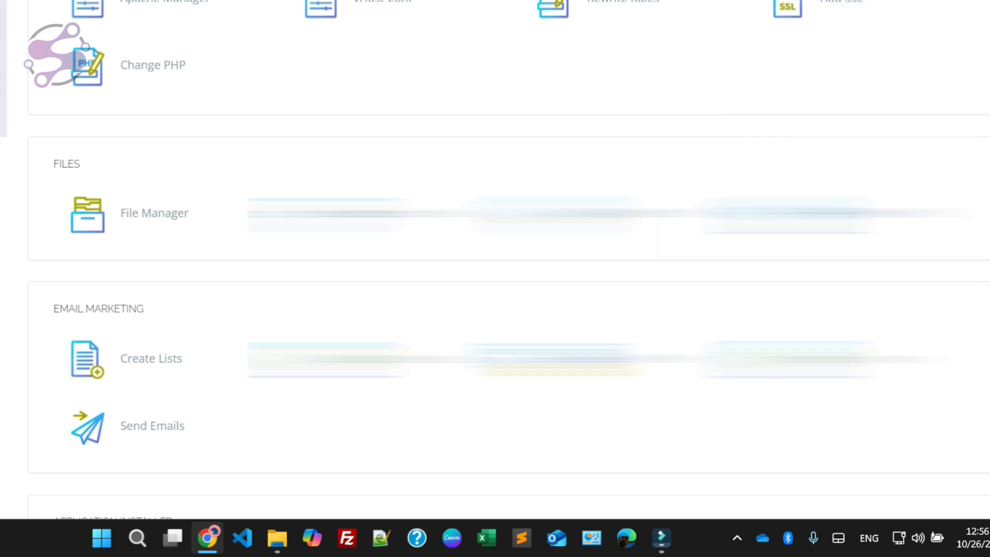
{"action": "scroll", "coordinate": [495, 247], "scroll_direction": "down", "scroll_amount": 3}
{"action": "scroll", "coordinate": [495, 247], "scroll_direction": "up", "scroll_amount": 10}
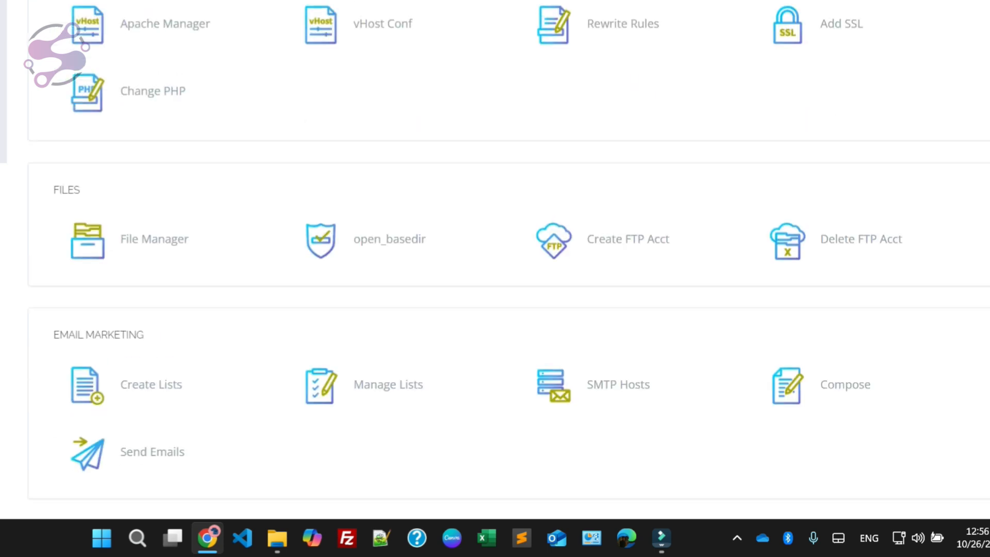
{"action": "scroll", "coordinate": [495, 257], "scroll_direction": "up", "scroll_amount": 3}
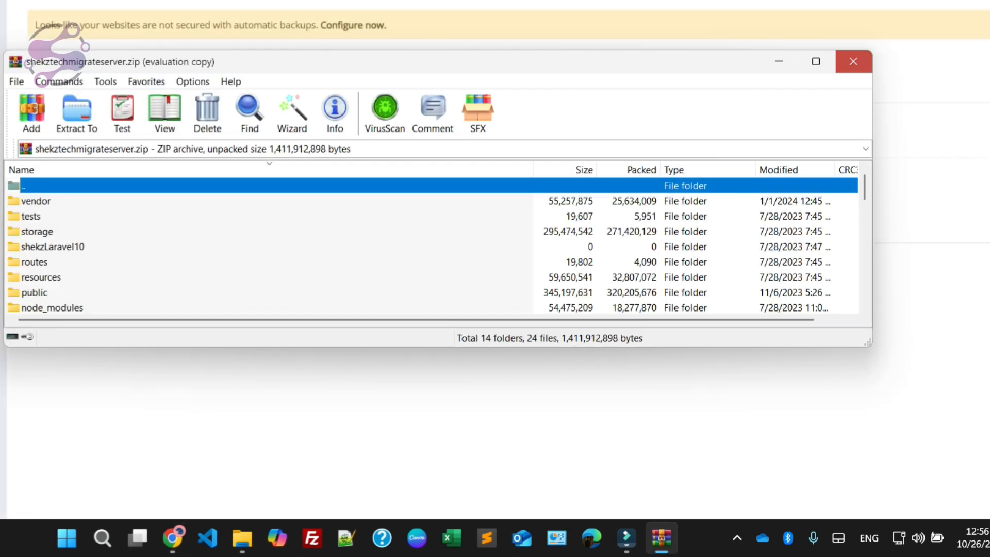
Step: Close the WinRAR window and select shekztech.com as the website for the new database
{"action": "left_click", "coordinate": [853, 61]}
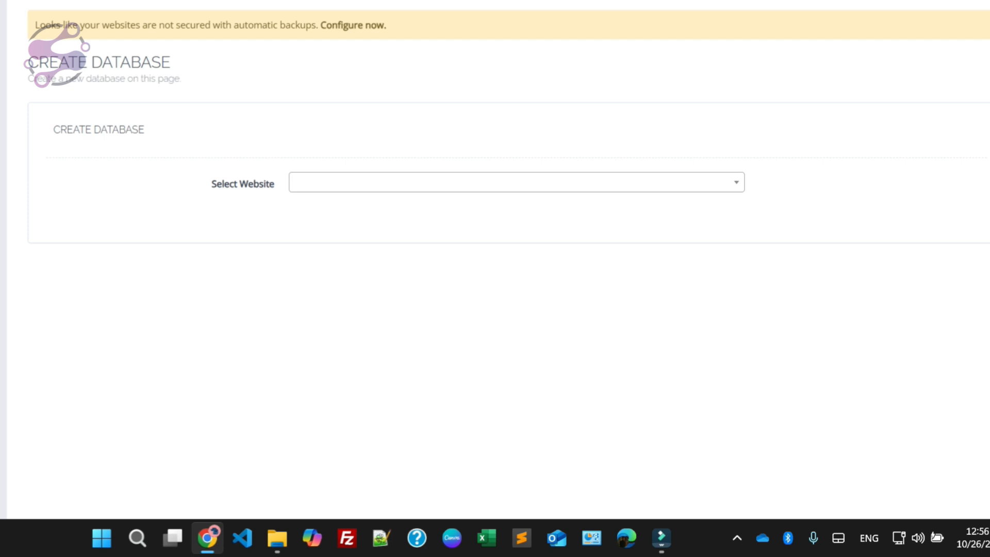
{"action": "left_click", "coordinate": [516, 183]}
{"action": "type", "text": "shekzte"}
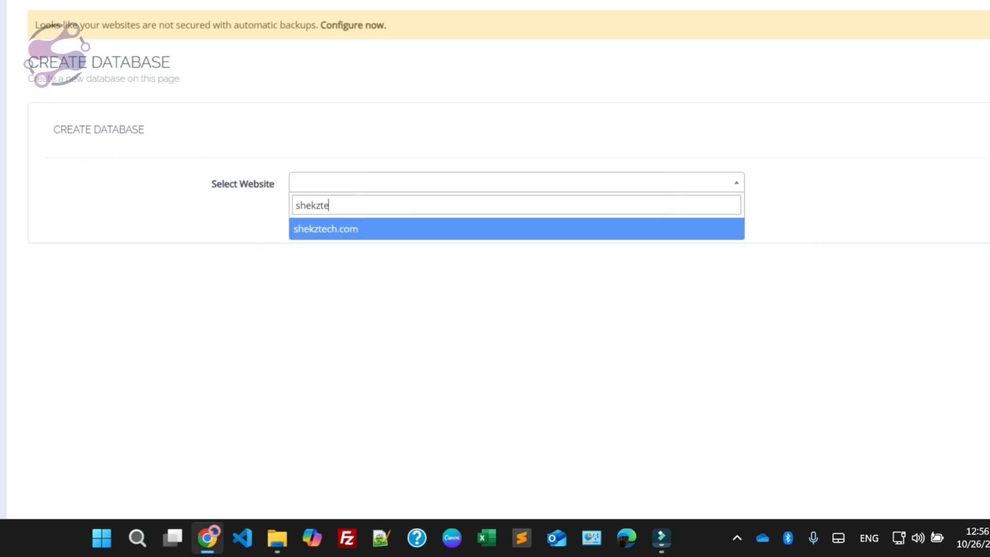
{"action": "key", "text": "Return"}
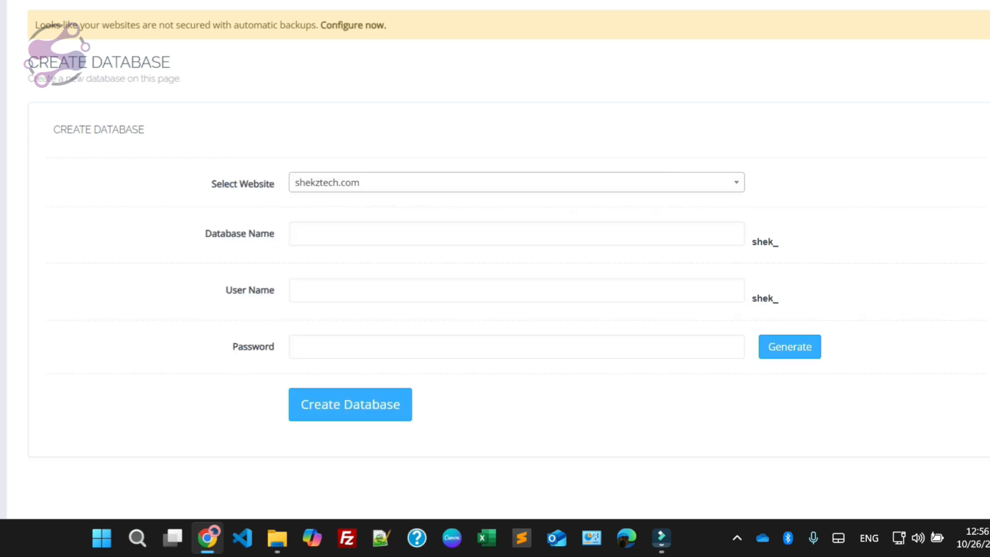
{"action": "left_click", "coordinate": [384, 241]}
{"action": "type", "text": "maio"}
{"action": "key", "text": "BackSpace"}
{"action": "key", "text": "BackSpace"}
{"action": "key", "text": "BackSpace"}
{"action": "key", "text": "BackSpace"}
{"action": "type", "text": "mai"}
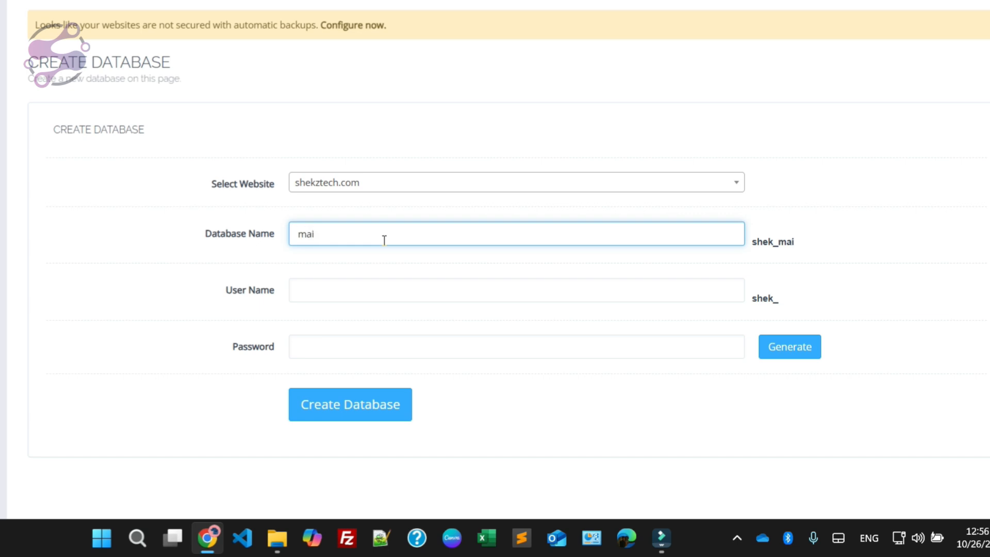
Step: Check the database file names in the shekztechbackup folder, and set both the database name and user name to laravel
{"action": "left_click", "coordinate": [277, 538]}
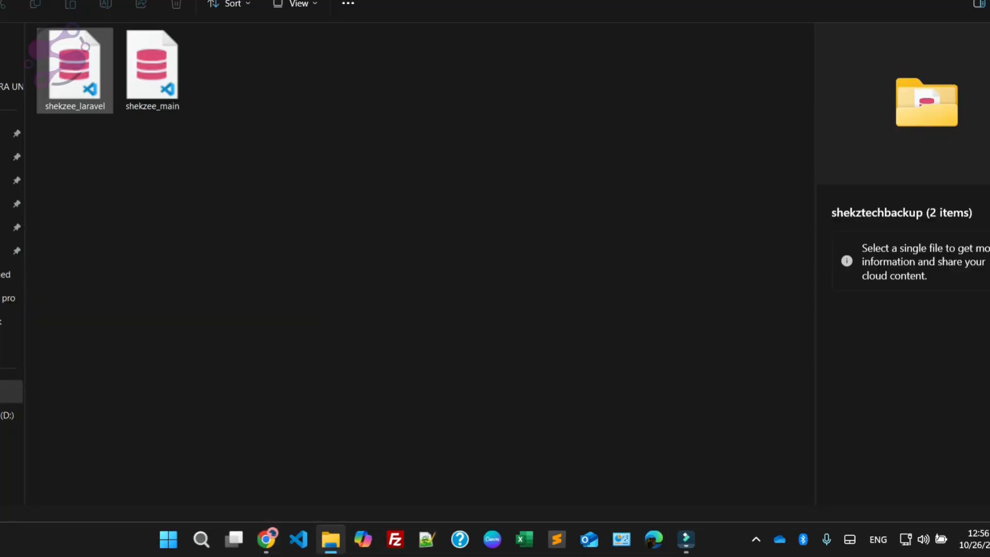
{"action": "key", "text": "alt+Tab"}
{"action": "key", "text": "BackSpace"}
{"action": "key", "text": "BackSpace"}
{"action": "key", "text": "BackSpace"}
{"action": "type", "text": "laravel"}
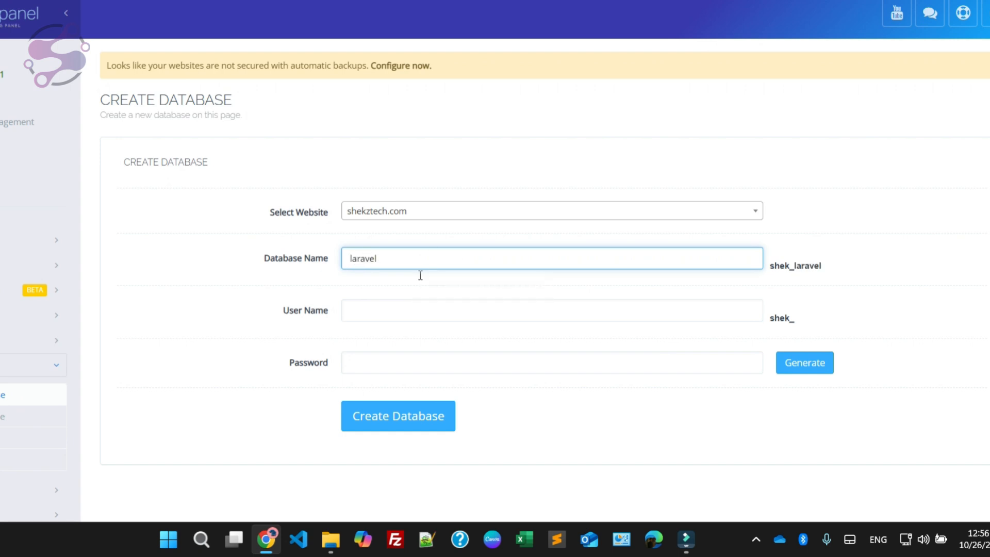
{"action": "left_click", "coordinate": [371, 315]}
{"action": "type", "text": "laravel"}
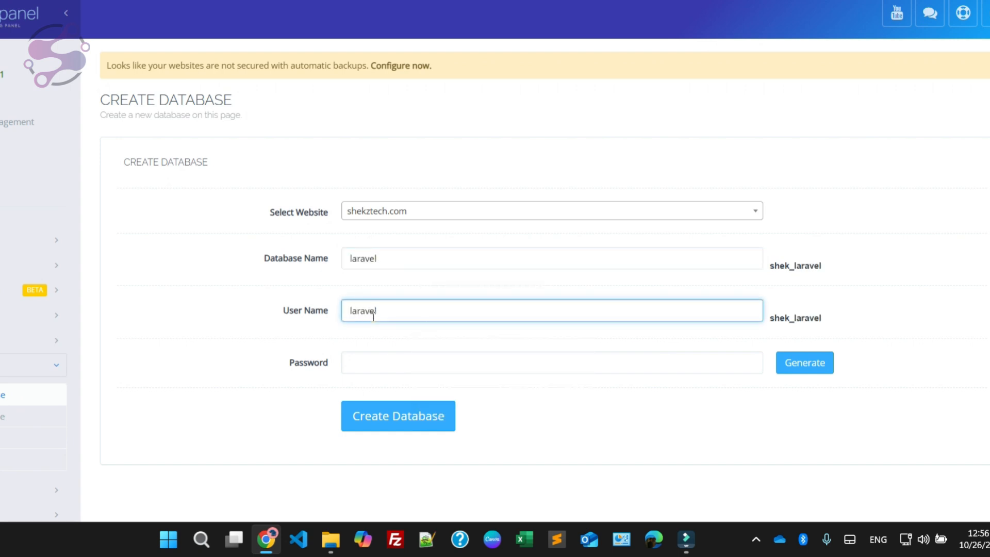
Step: Generate a password for the database user and apply it to the password field
{"action": "left_click", "coordinate": [381, 372]}
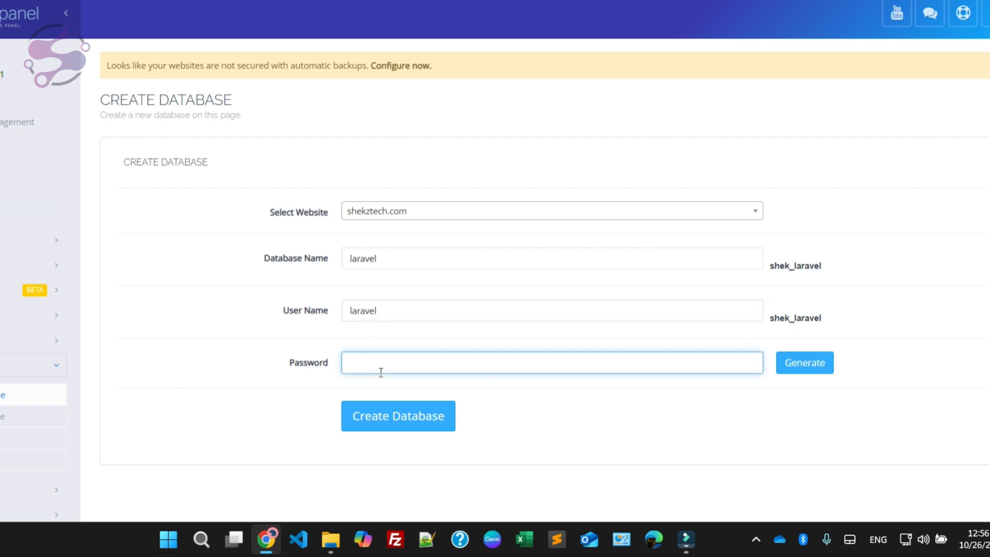
{"action": "left_click", "coordinate": [383, 309]}
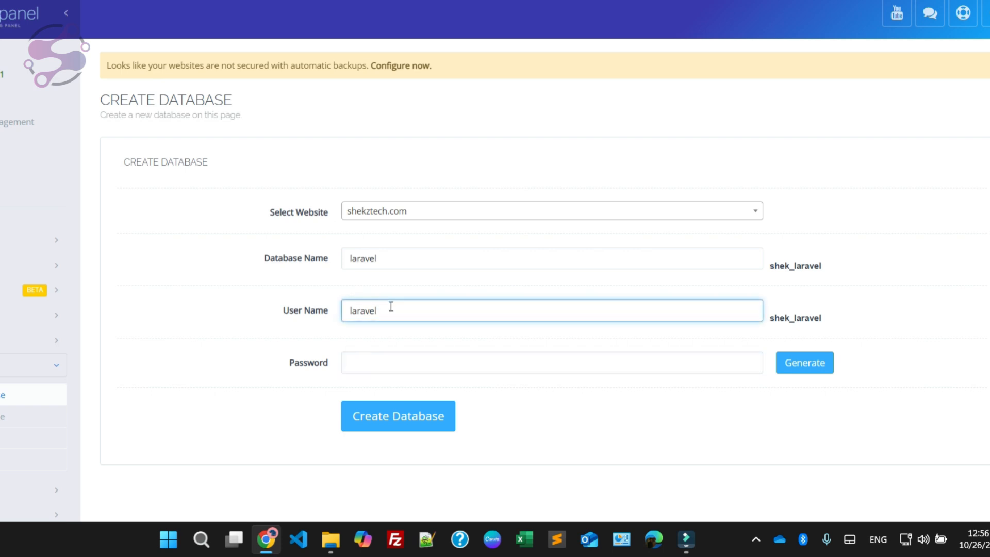
{"action": "left_click", "coordinate": [372, 356]}
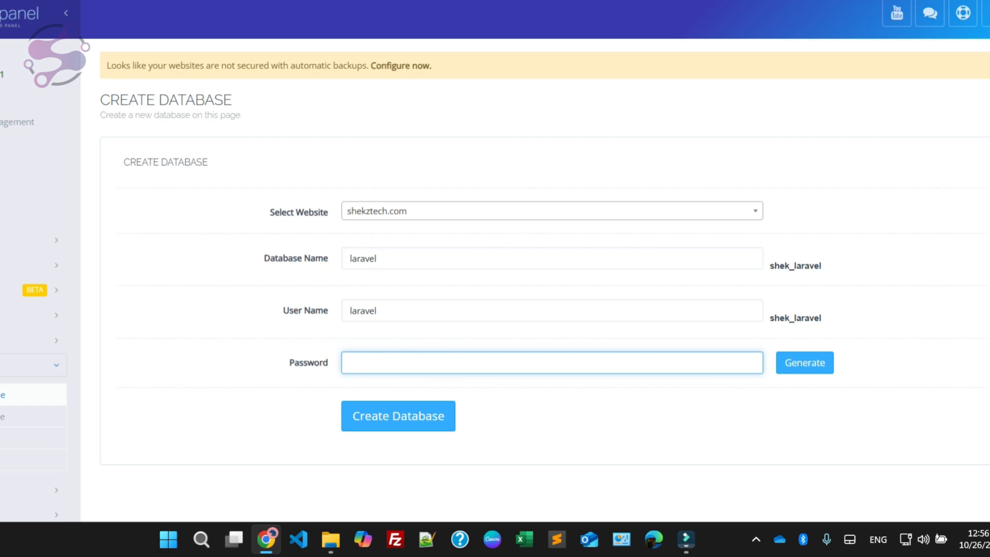
{"action": "left_click", "coordinate": [804, 362]}
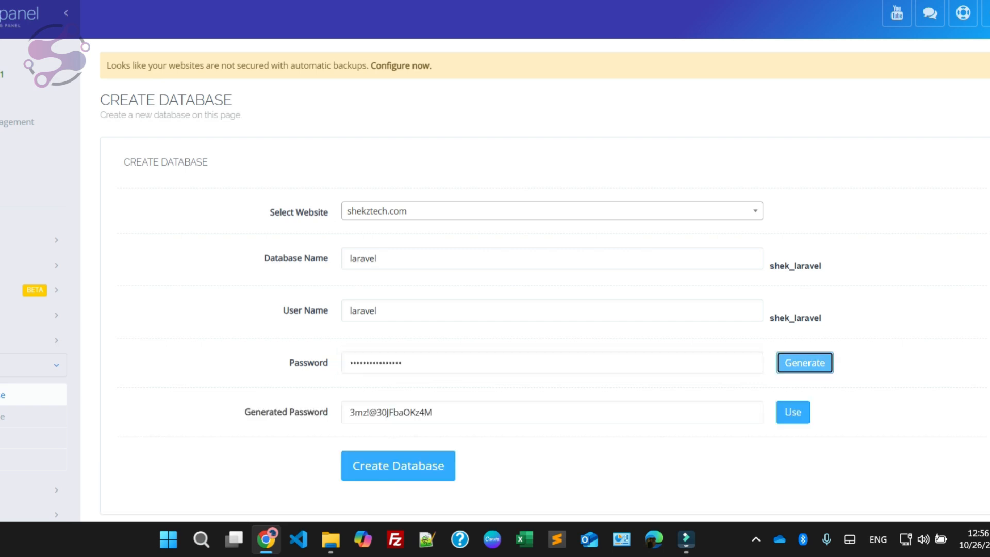
{"action": "triple_click", "coordinate": [593, 408]}
{"action": "key", "text": "ctrl+c"}
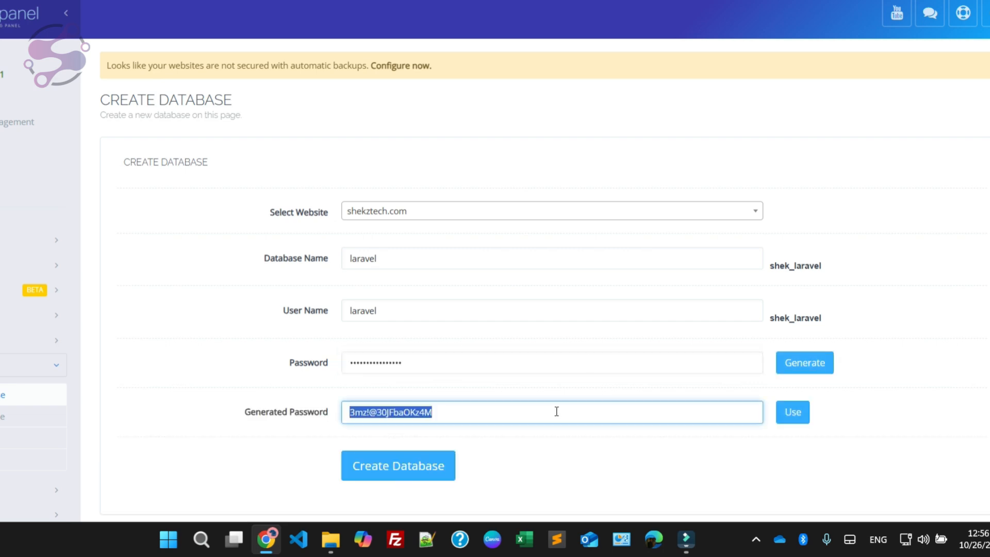
{"action": "left_click", "coordinate": [792, 412]}
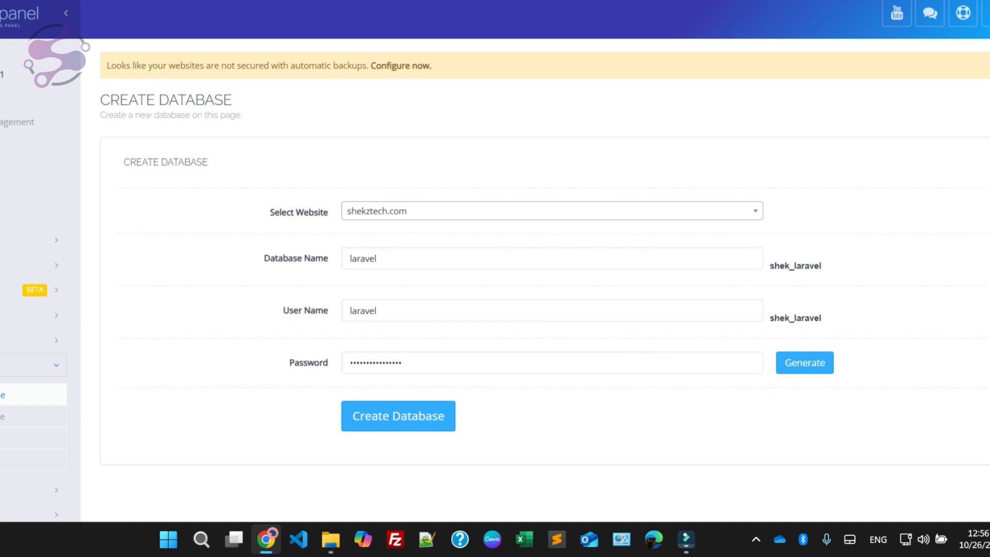
Step: Switch to Notepad++ and write a database heading with a databasename: line below it, leaving one blank line between them
{"action": "left_click", "coordinate": [427, 539]}
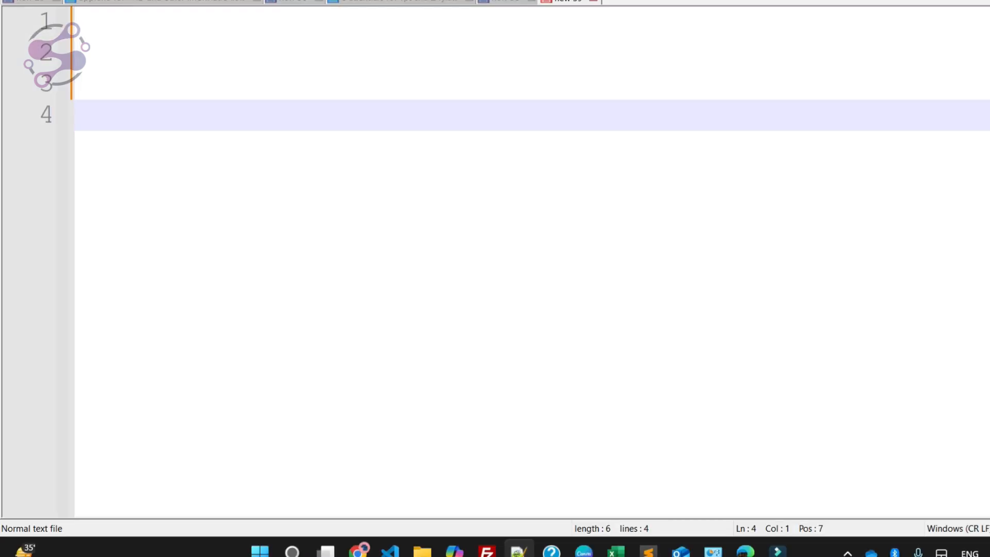
{"action": "type", "text": "database"}
{"action": "key", "text": "Return"}
{"action": "key", "text": "Return"}
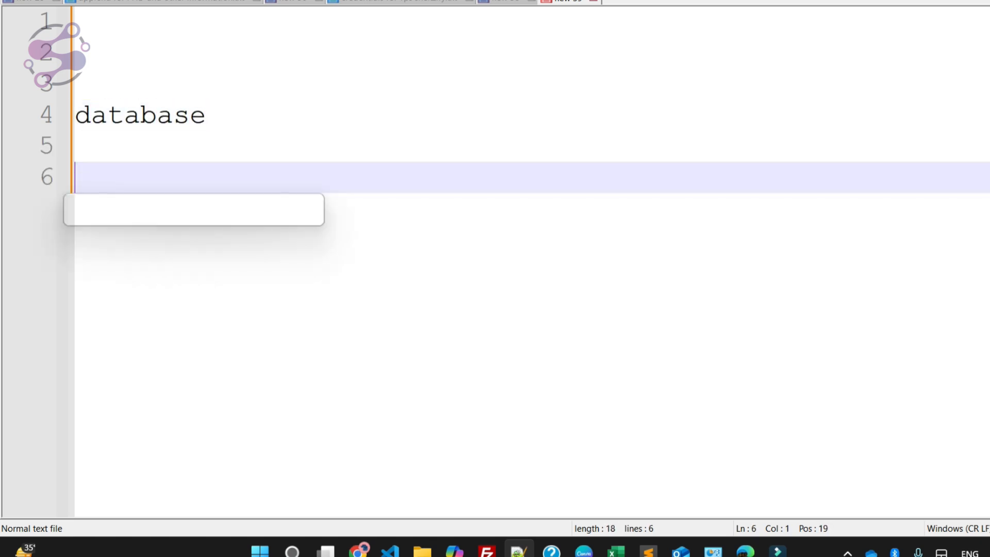
{"action": "type", "text": "databasn"}
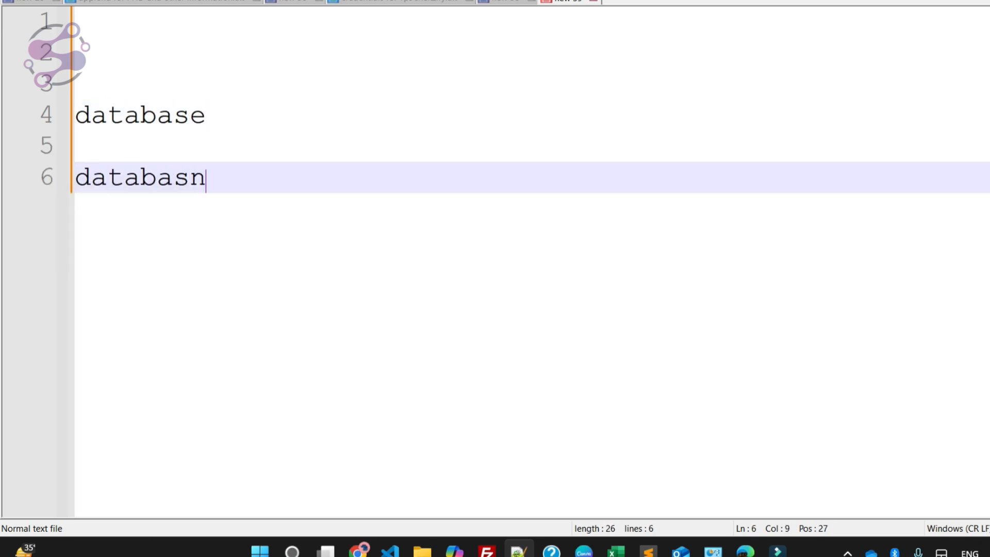
{"action": "type", "text": "ame"}
{"action": "key", "text": "BackSpace"}
{"action": "key", "text": "BackSpace"}
{"action": "key", "text": "BackSpace"}
{"action": "key", "text": "BackSpace"}
{"action": "type", "text": "en"}
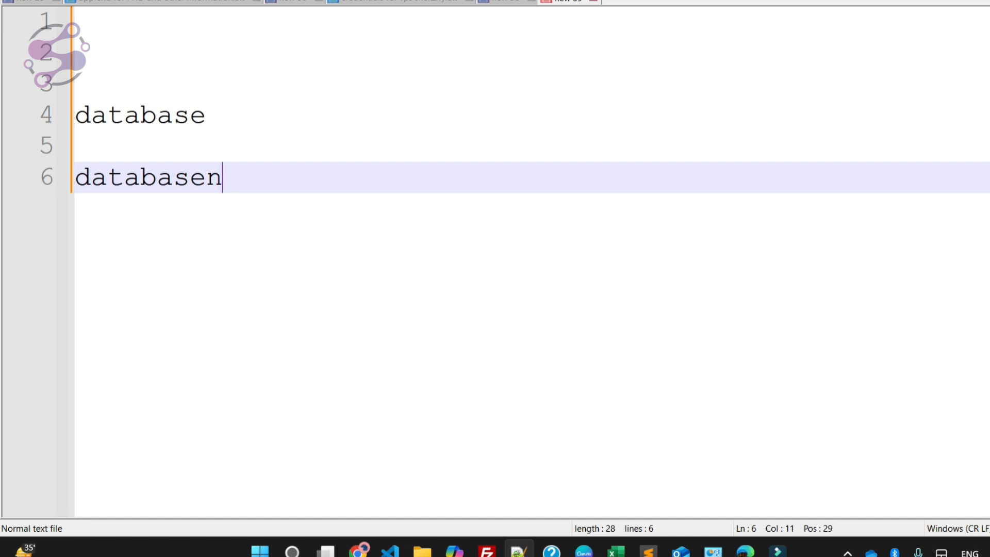
{"action": "type", "text": "ame:"}
{"action": "key", "text": "Return"}
Step: Add uaername: and password: lines to the note and paste the generated database password after the password label
{"action": "type", "text": "uaername:"}
{"action": "key", "text": "Return"}
{"action": "type", "text": "pas"}
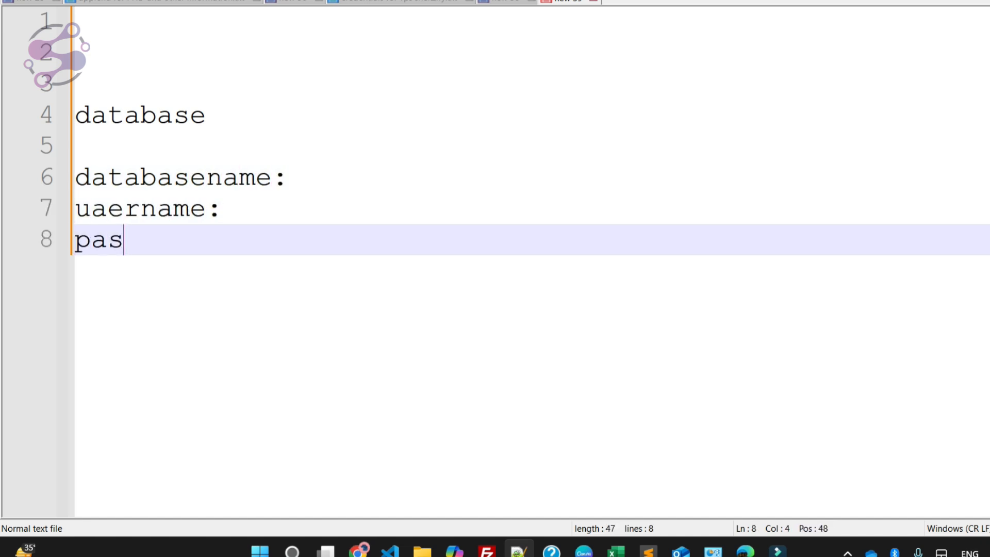
{"action": "type", "text": "sword:"}
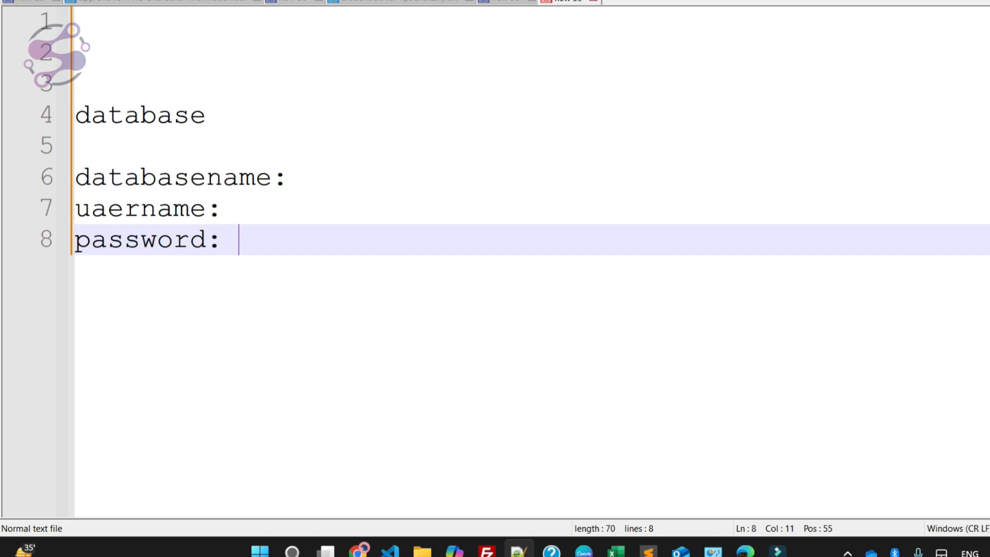
{"action": "key", "text": "ctrl+v"}
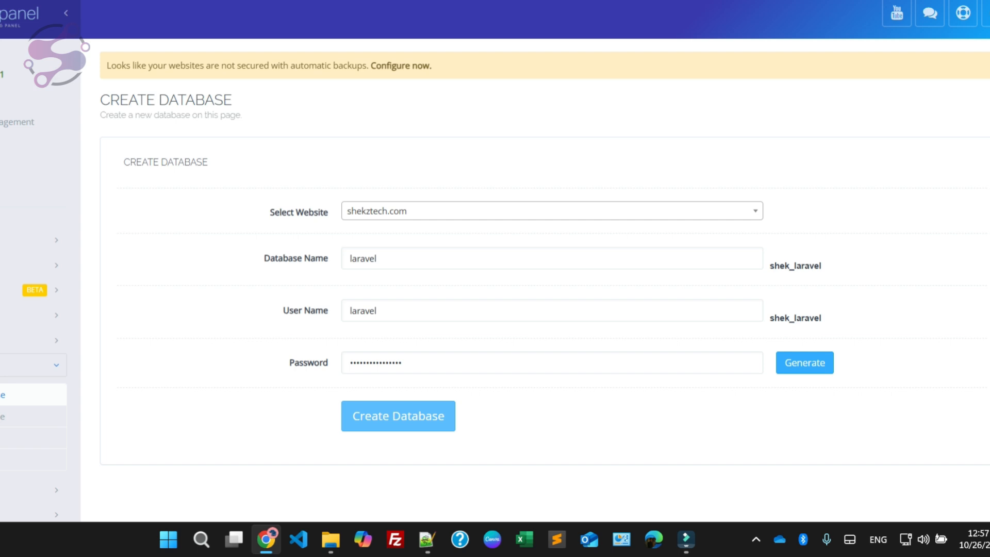
Step: Create the laravel database in CyberPanel, and set both the database name and user name to main for a second database
{"action": "left_click", "coordinate": [398, 415]}
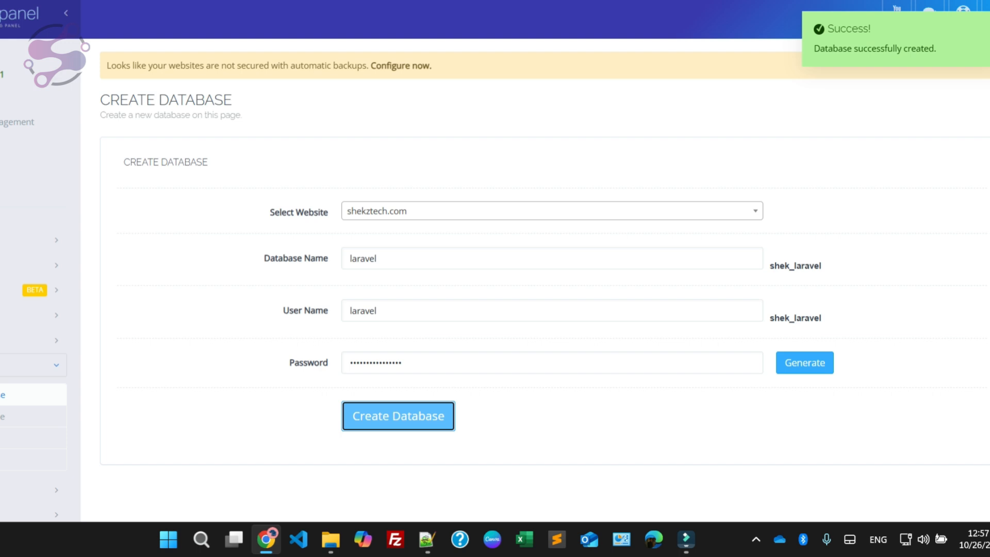
{"action": "left_click", "coordinate": [392, 259]}
{"action": "double_click", "coordinate": [389, 258]}
{"action": "key", "text": "BackSpace"}
{"action": "type", "text": "main"}
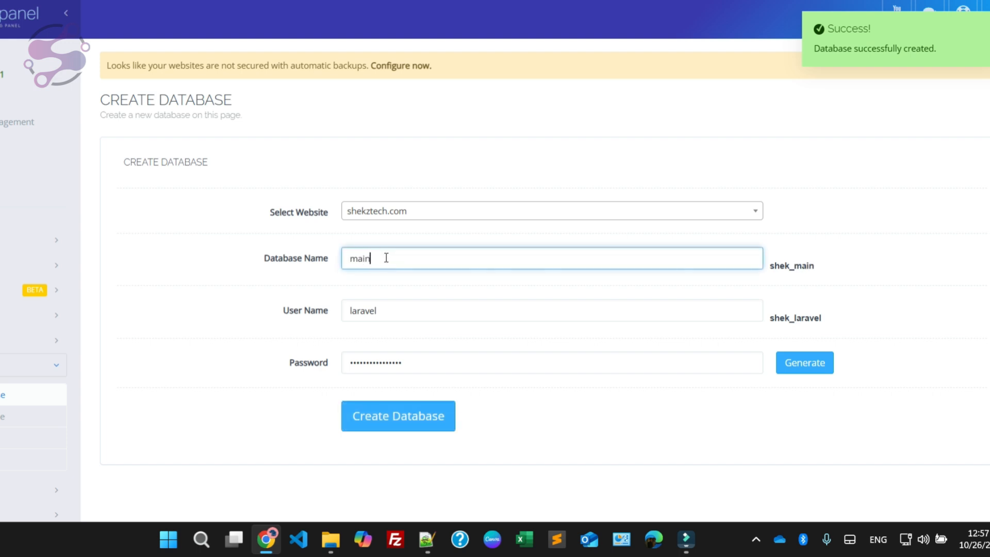
{"action": "key", "text": "ctrl+a"}
{"action": "key", "text": "ctrl+c"}
{"action": "double_click", "coordinate": [393, 309]}
{"action": "key", "text": "ctrl+v"}
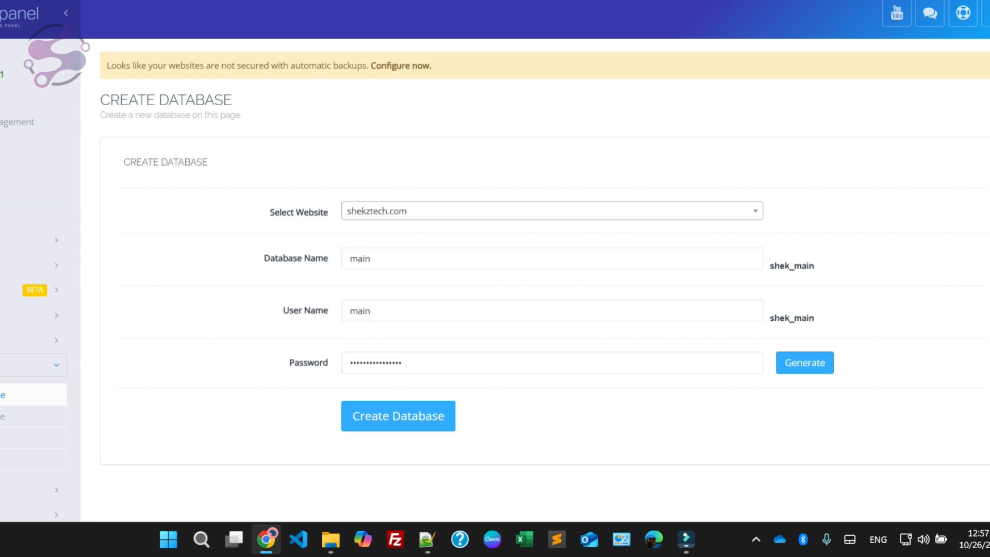
Step: Copy the saved password from the note into the database password field and create the main database
{"action": "key", "text": "alt+Tab"}
{"action": "left_click", "coordinate": [154, 224]}
{"action": "left_click_drag", "start_coordinate": [155, 224], "coordinate": [437, 226]}
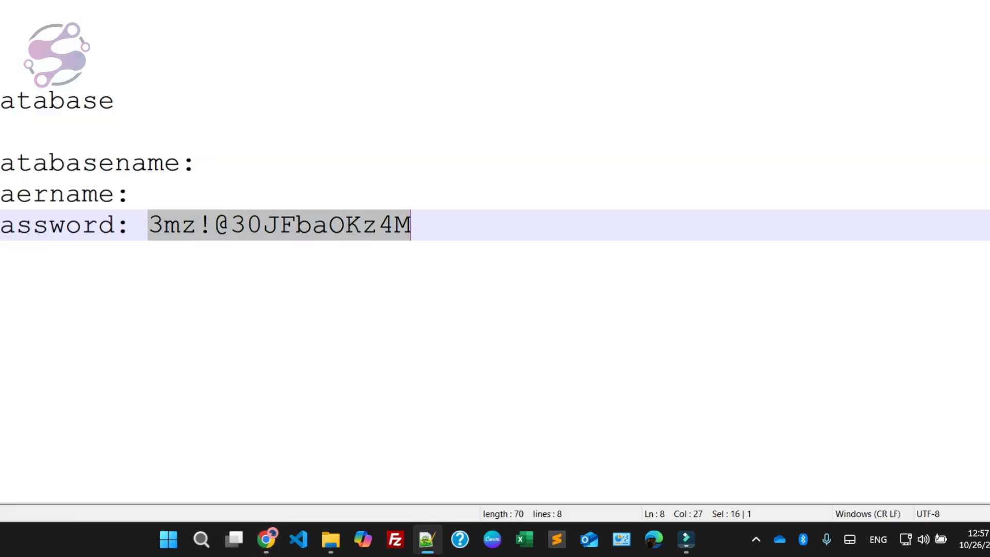
{"action": "key", "text": "alt+Tab"}
{"action": "left_click", "coordinate": [425, 360]}
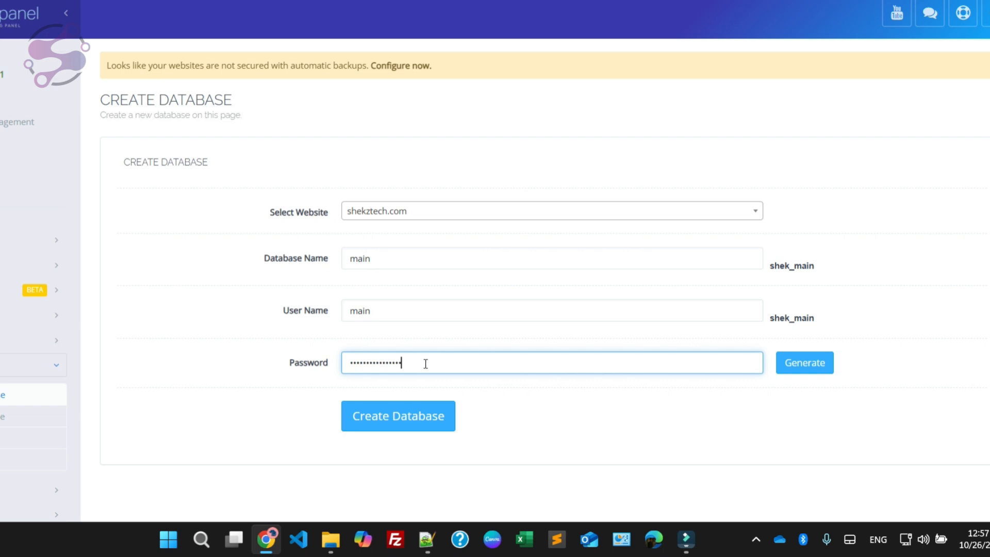
{"action": "left_click", "coordinate": [398, 416]}
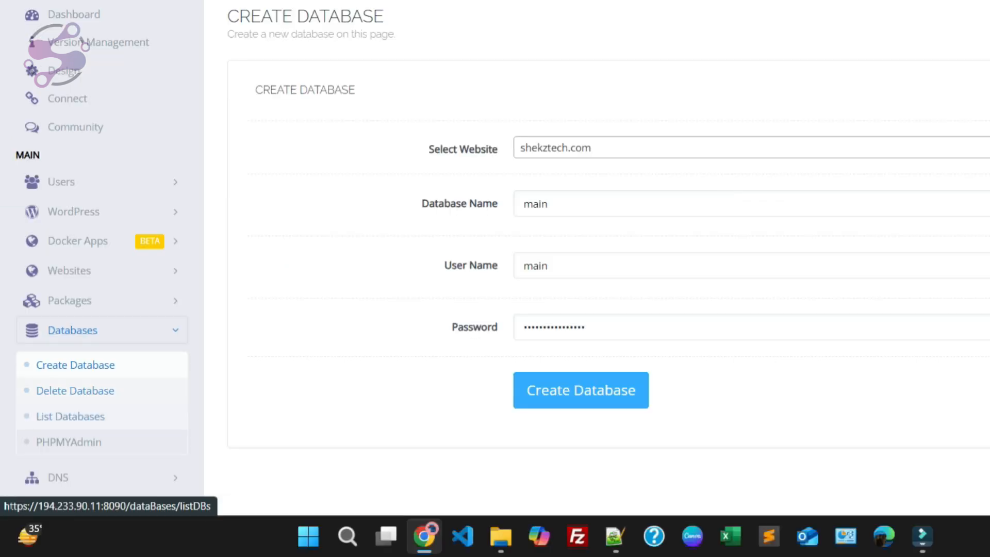
Step: List the databases of the shekztech.com domain and check their names, users, password and remote access options
{"action": "left_click", "coordinate": [71, 417]}
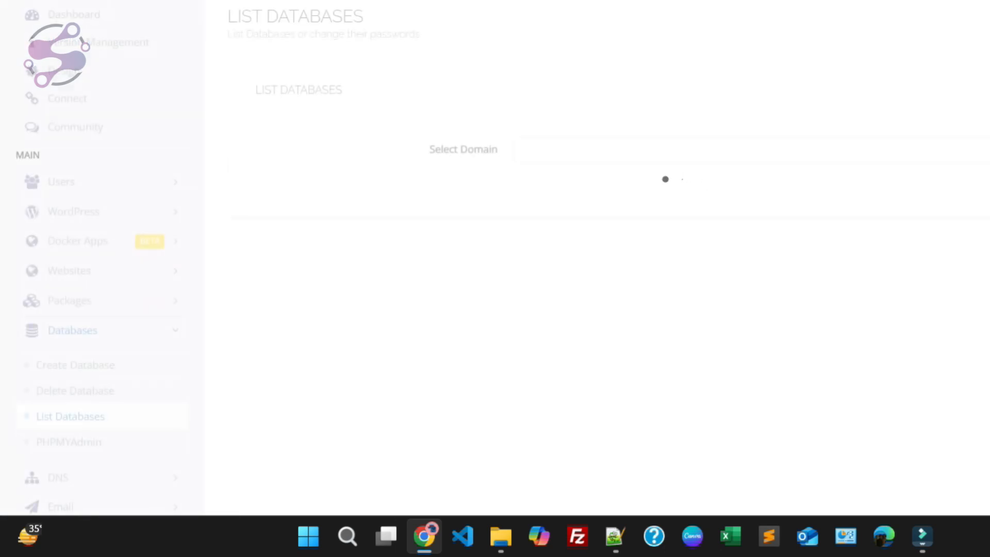
{"action": "left_click", "coordinate": [753, 149]}
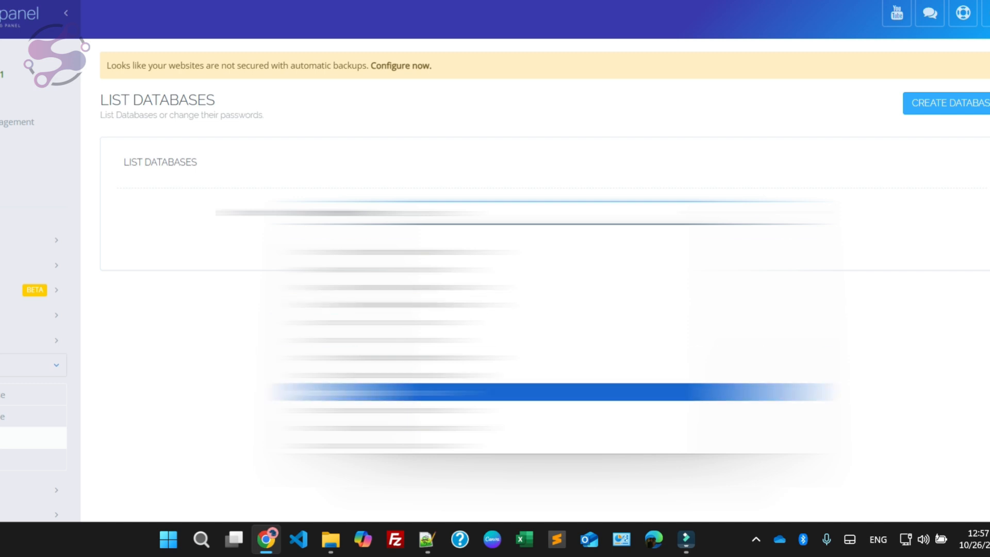
{"action": "left_click", "coordinate": [443, 392]}
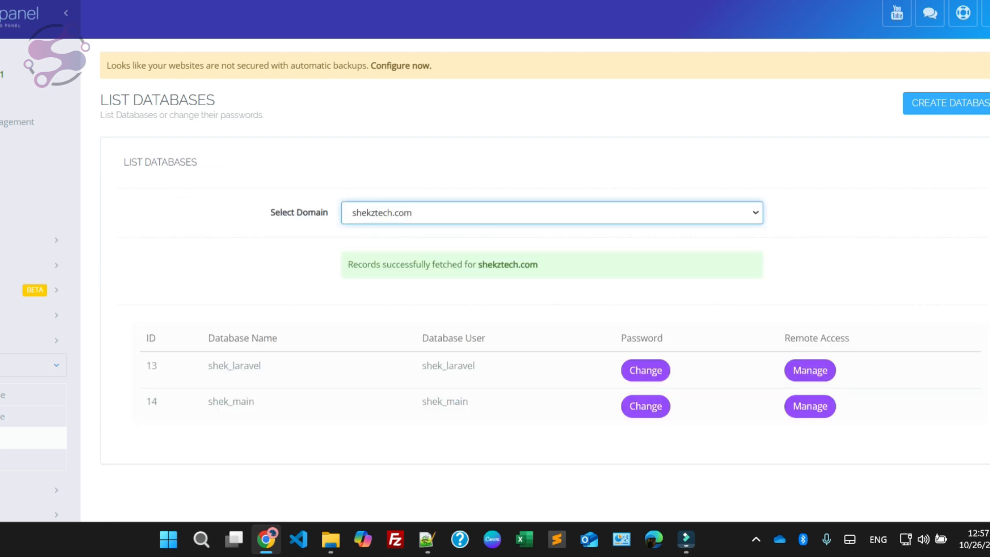
{"action": "scroll", "coordinate": [495, 258], "scroll_direction": "down", "scroll_amount": 5}
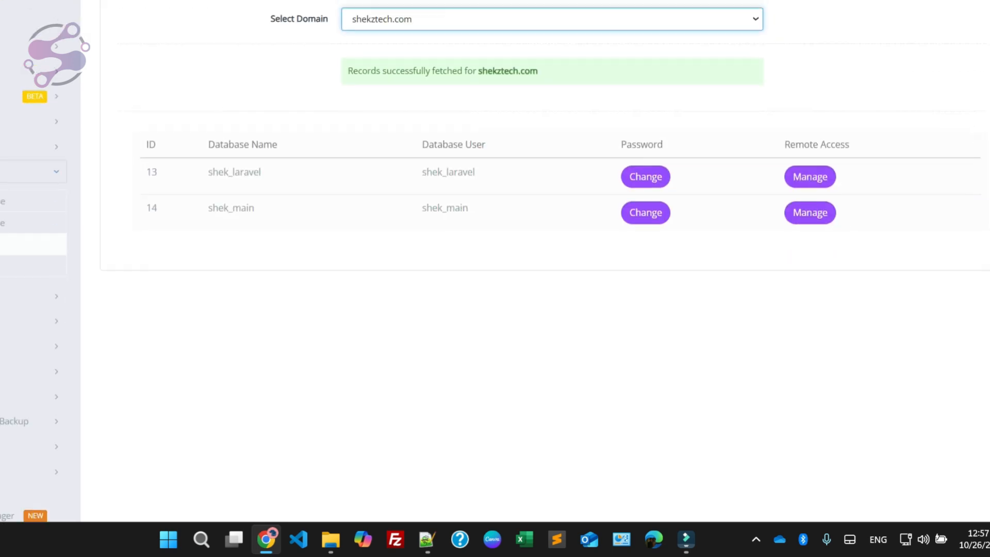
{"action": "scroll", "coordinate": [494, 258], "scroll_direction": "up", "scroll_amount": 4}
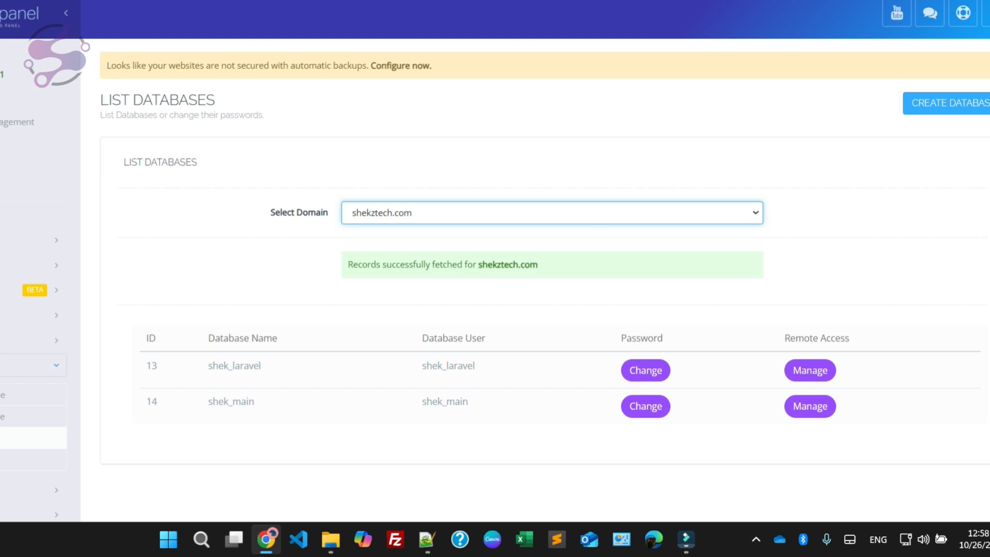
{"action": "scroll", "coordinate": [645, 332], "scroll_direction": "down", "scroll_amount": 1}
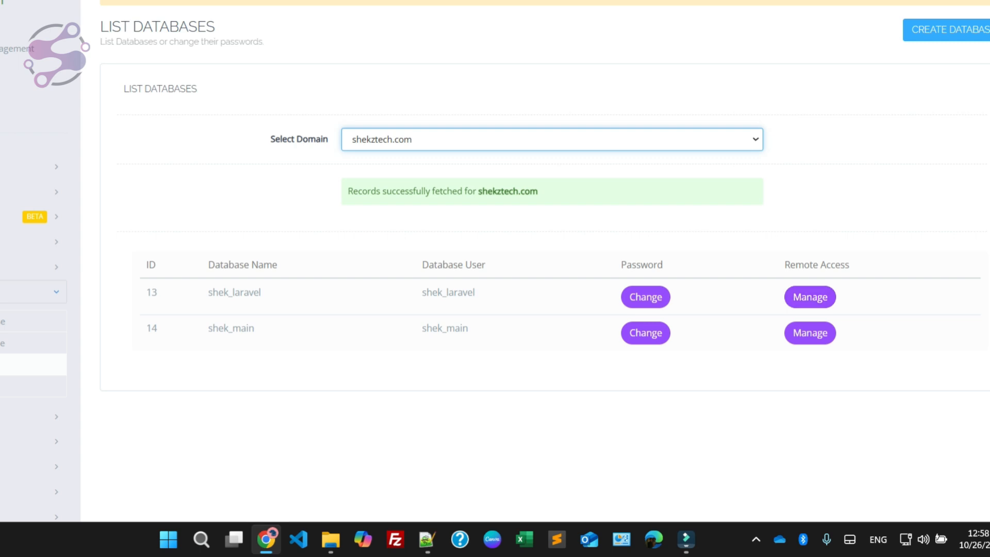
Step: Open the remote access settings of shek_laravel, search Google for my ip address and copy the public IP address
{"action": "left_click", "coordinate": [809, 297]}
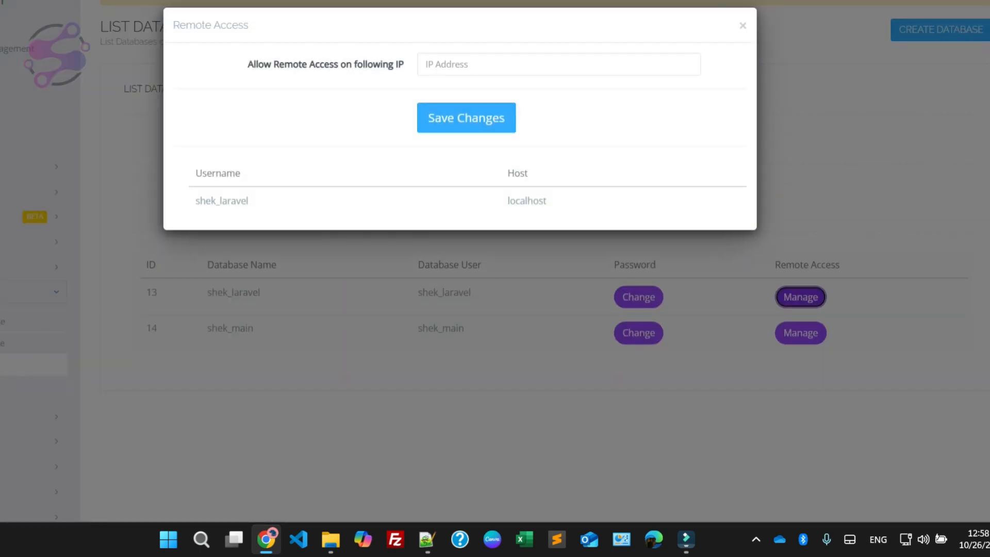
{"action": "left_click", "coordinate": [451, 65]}
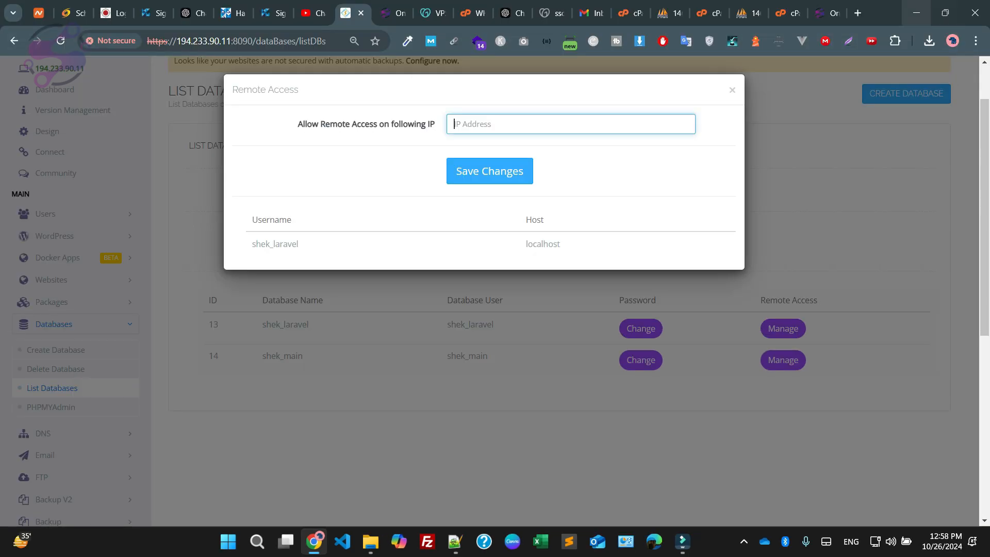
{"action": "key", "text": "ctrl+t"}
{"action": "type", "text": "my ip addres"}
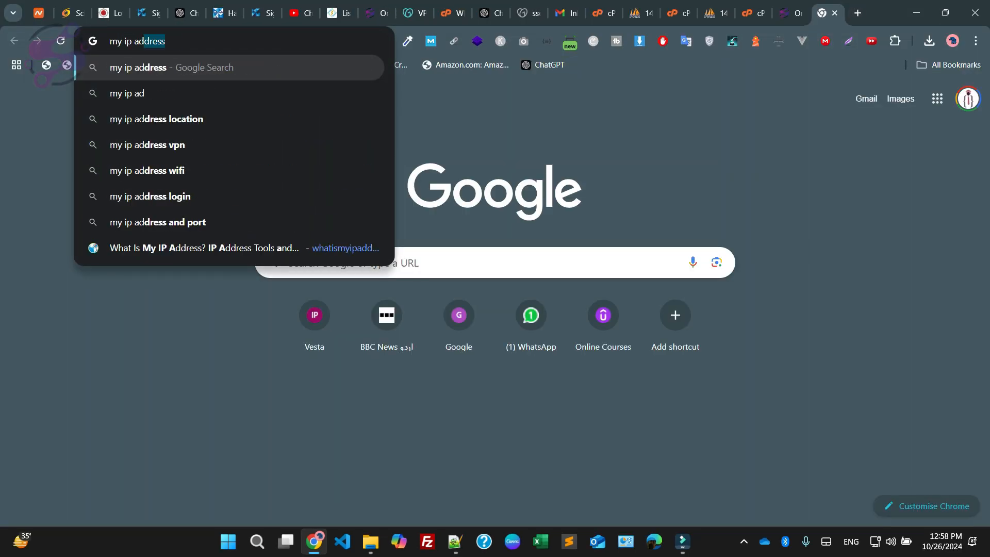
{"action": "key", "text": "Return"}
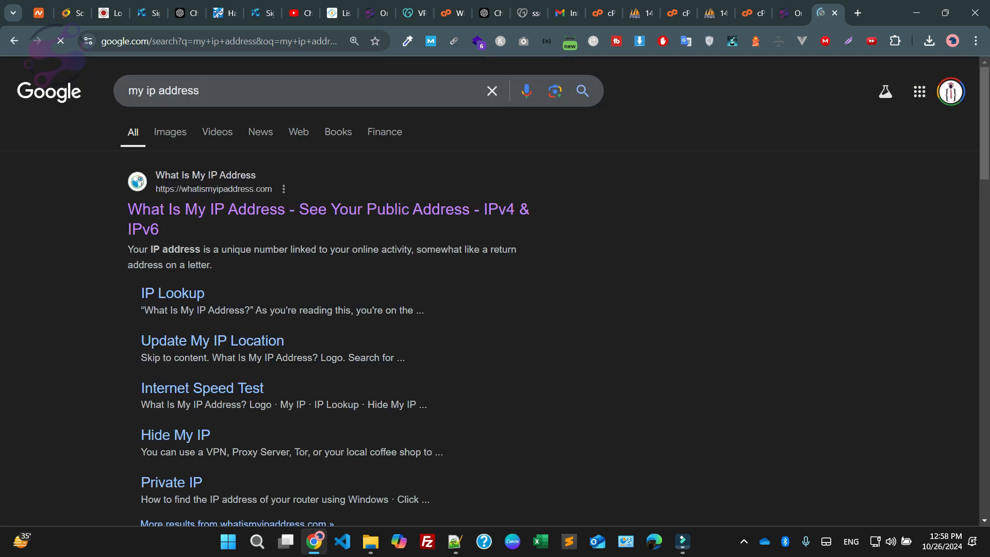
{"action": "scroll", "coordinate": [54, 59], "scroll_direction": "down", "scroll_amount": 1}
{"action": "scroll", "coordinate": [155, 243], "scroll_direction": "down", "scroll_amount": 10}
{"action": "left_click_drag", "start_coordinate": [140, 242], "coordinate": [229, 242]}
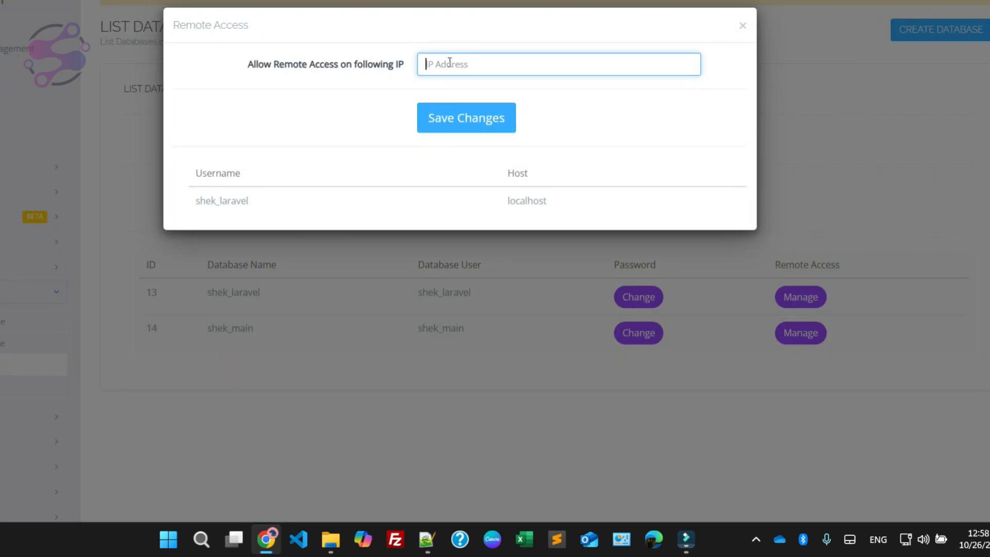
Step: Allow remote access to shek_laravel from the copied public IP address, save the change and close the remote access dialog
{"action": "type", "text": "139.5.119.157"}
{"action": "left_click", "coordinate": [466, 122]}
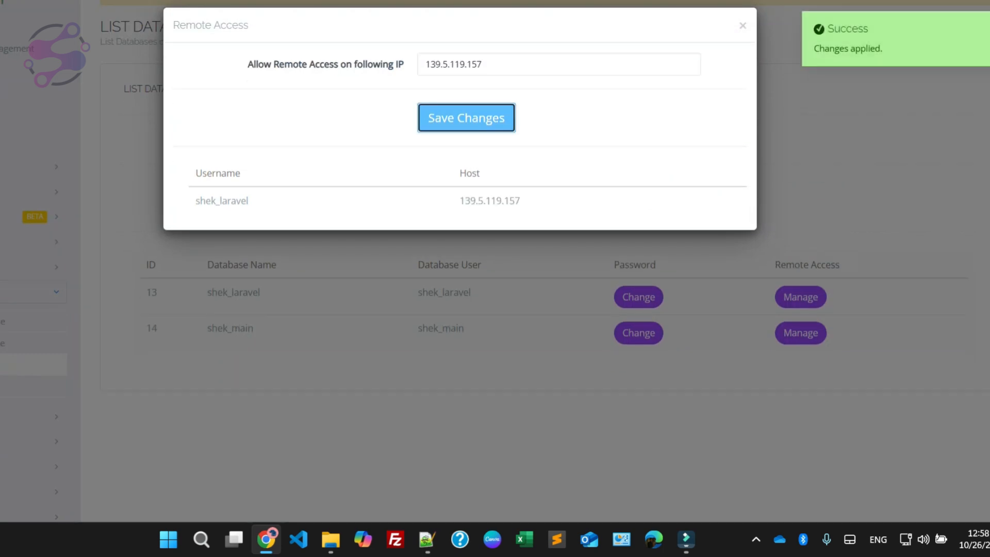
{"action": "left_click", "coordinate": [742, 25]}
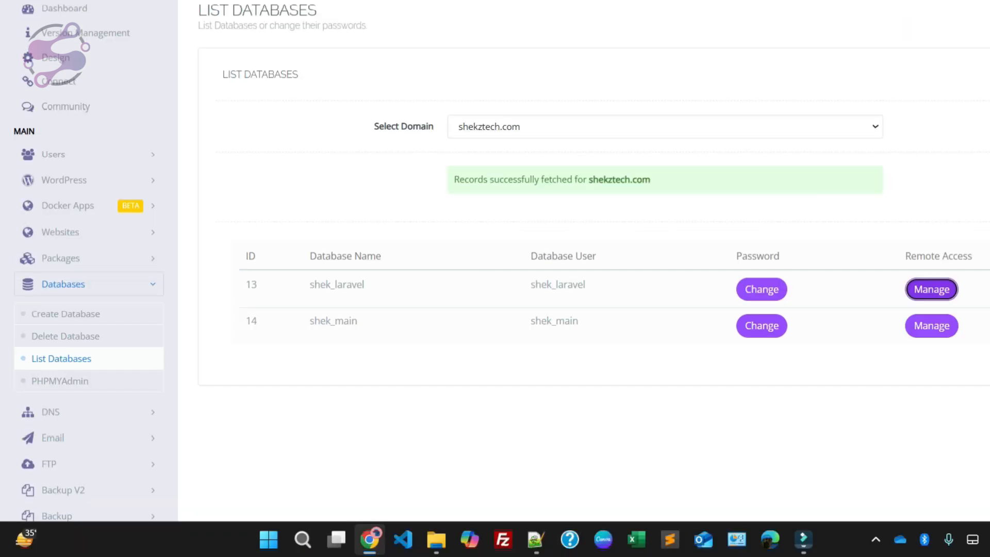
Step: Open phpMyAdmin from CyberPanel and bring up the path of the shekztechbackup folder in File Explorer
{"action": "left_click", "coordinate": [62, 381]}
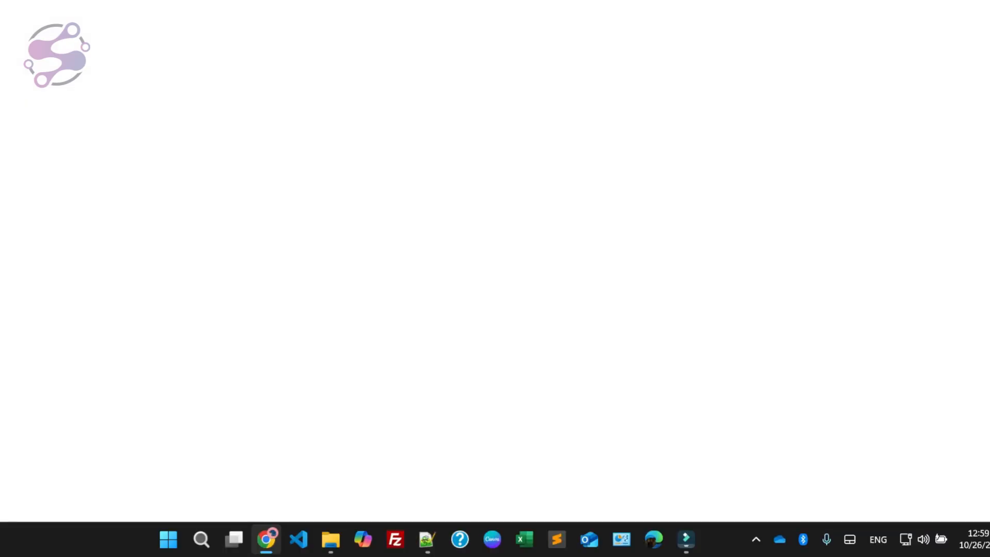
{"action": "left_click", "coordinate": [330, 539]}
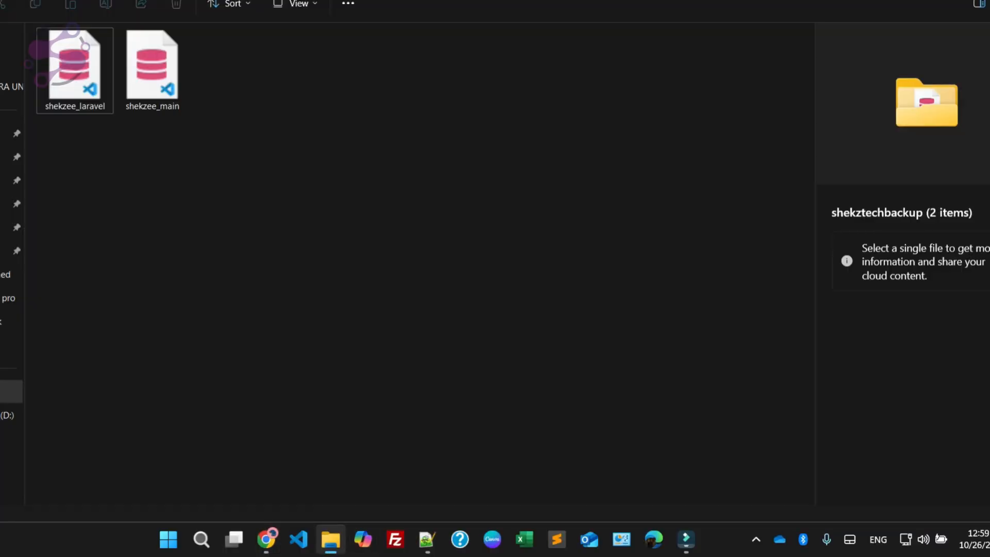
{"action": "key", "text": "alt+d"}
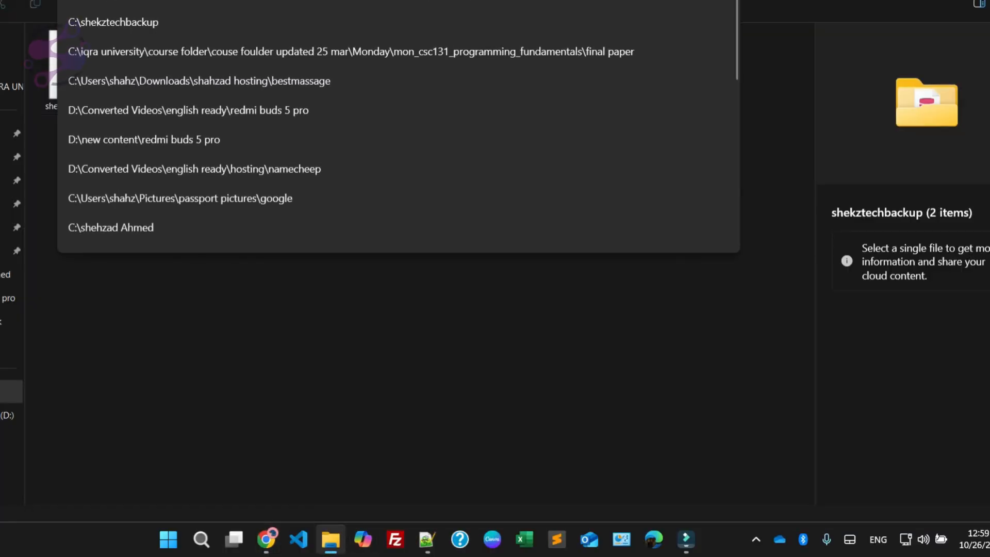
{"action": "key", "text": "alt+Tab"}
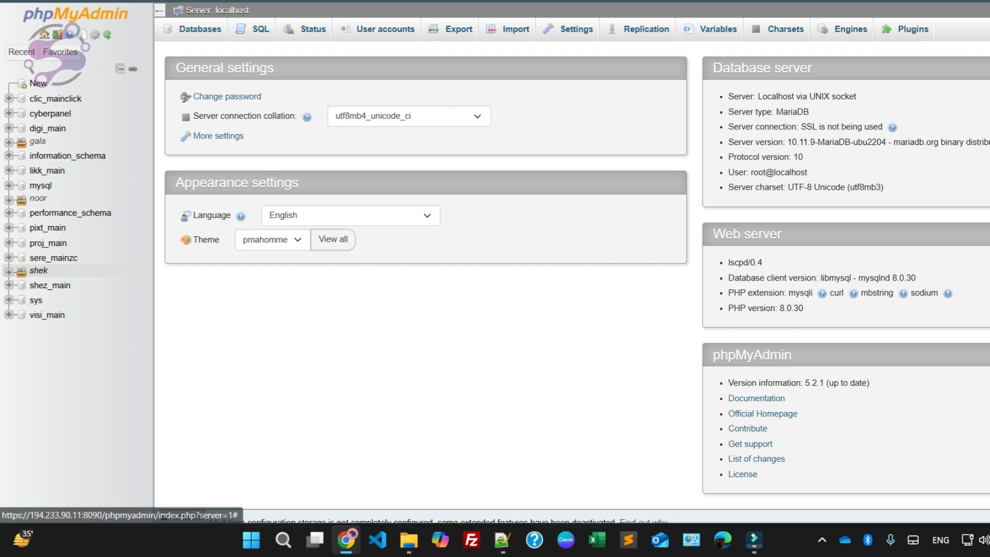
Step: Open the shek_laravel database in the shek group and choose the shekzee_laravel backup as the file to import
{"action": "left_click", "coordinate": [9, 272]}
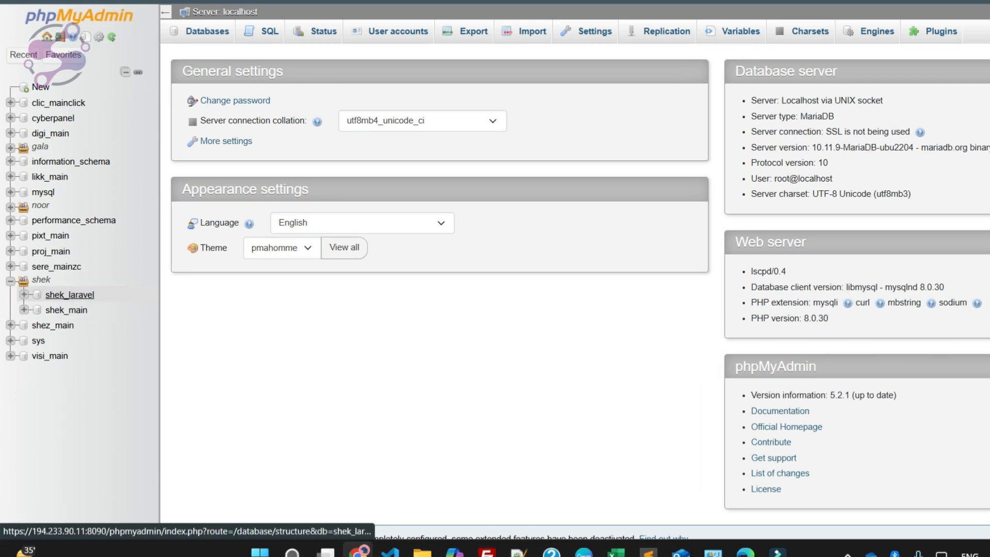
{"action": "left_click", "coordinate": [67, 294]}
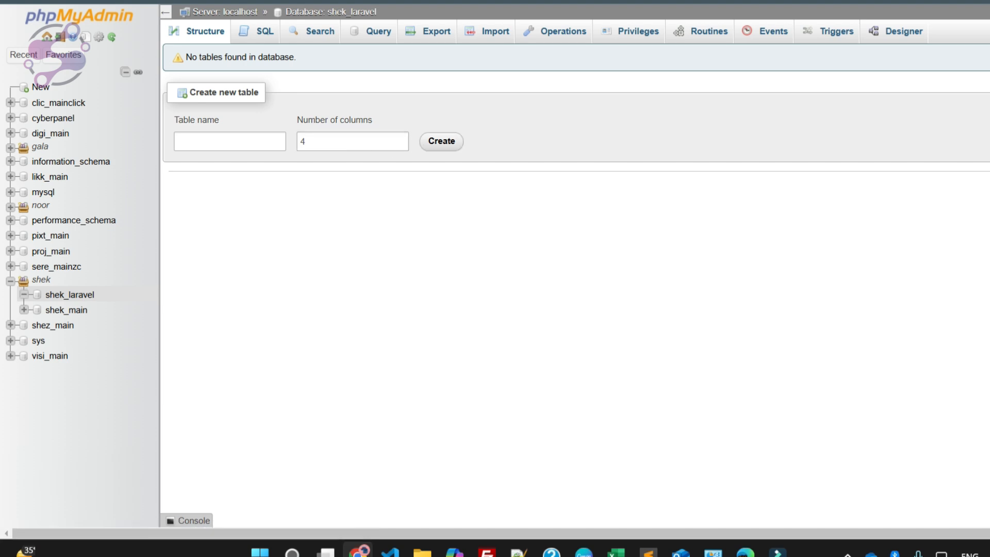
{"action": "left_click", "coordinate": [457, 145]}
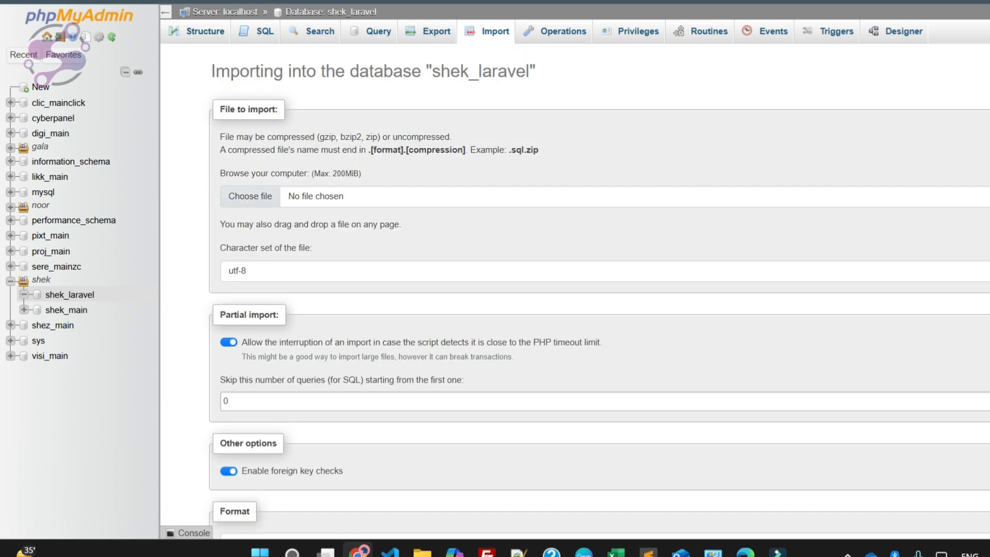
{"action": "left_click", "coordinate": [250, 197]}
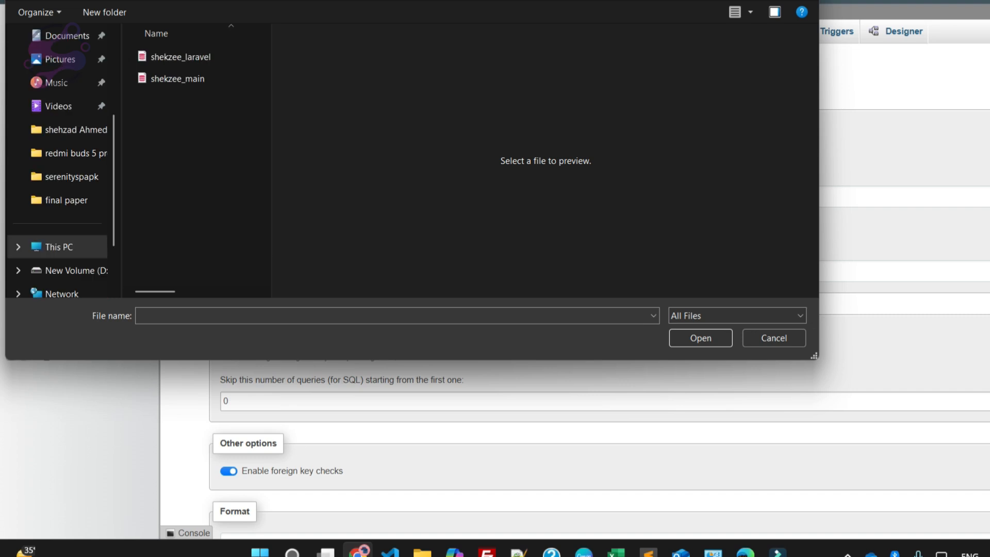
{"action": "left_click", "coordinate": [181, 57]}
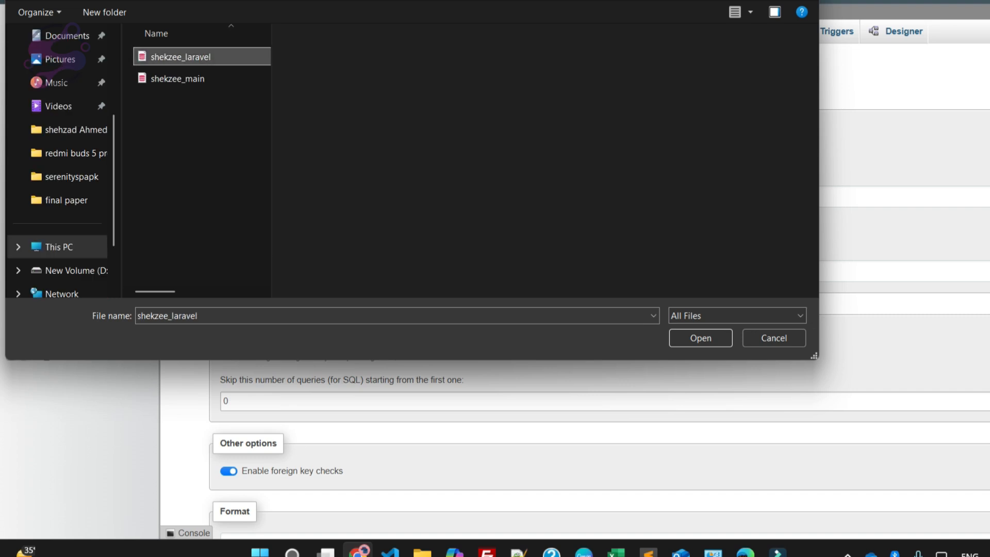
{"action": "key", "text": "Return"}
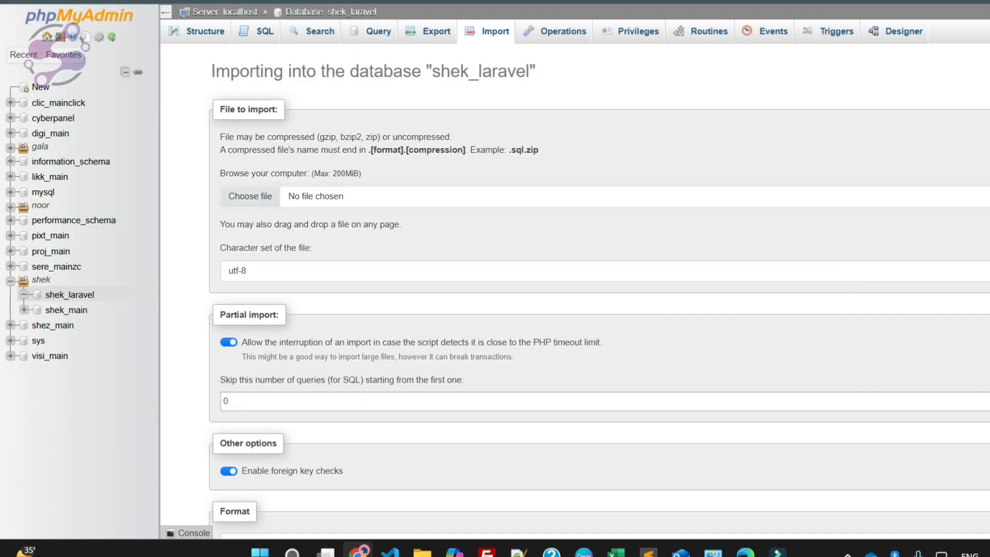
Step: Review the import options for shekzee_laravel.sql and start the import into shek_laravel
{"action": "scroll", "coordinate": [575, 289], "scroll_direction": "down", "scroll_amount": 4}
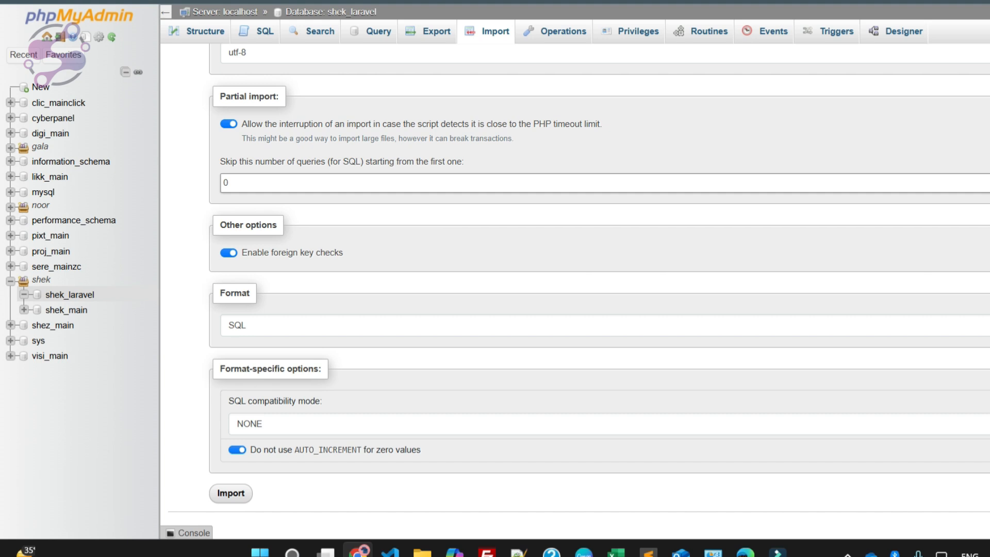
{"action": "scroll", "coordinate": [574, 289], "scroll_direction": "up", "scroll_amount": 4}
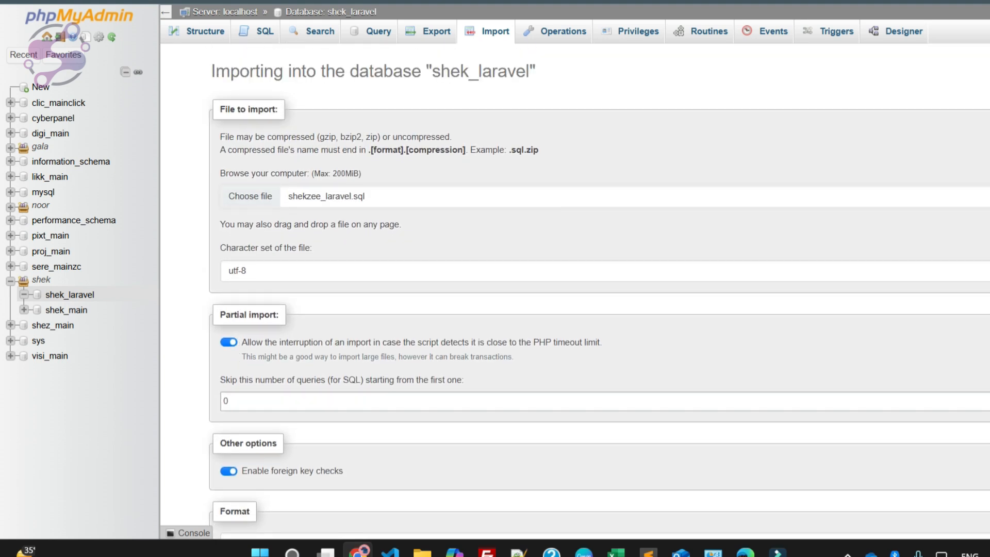
{"action": "scroll", "coordinate": [575, 288], "scroll_direction": "down", "scroll_amount": 4}
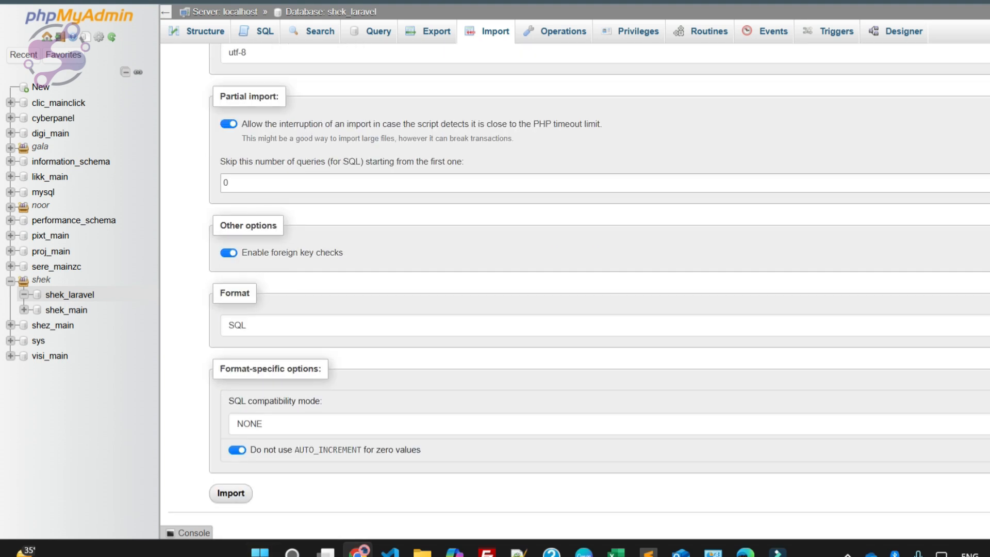
{"action": "scroll", "coordinate": [575, 289], "scroll_direction": "up", "scroll_amount": 4}
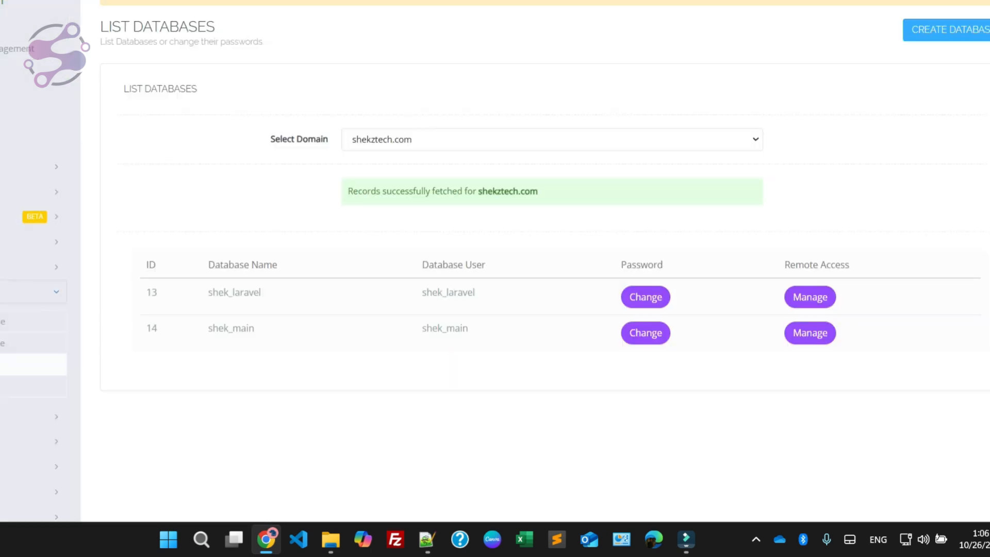
{"action": "scroll", "coordinate": [495, 278], "scroll_direction": "up", "scroll_amount": 1}
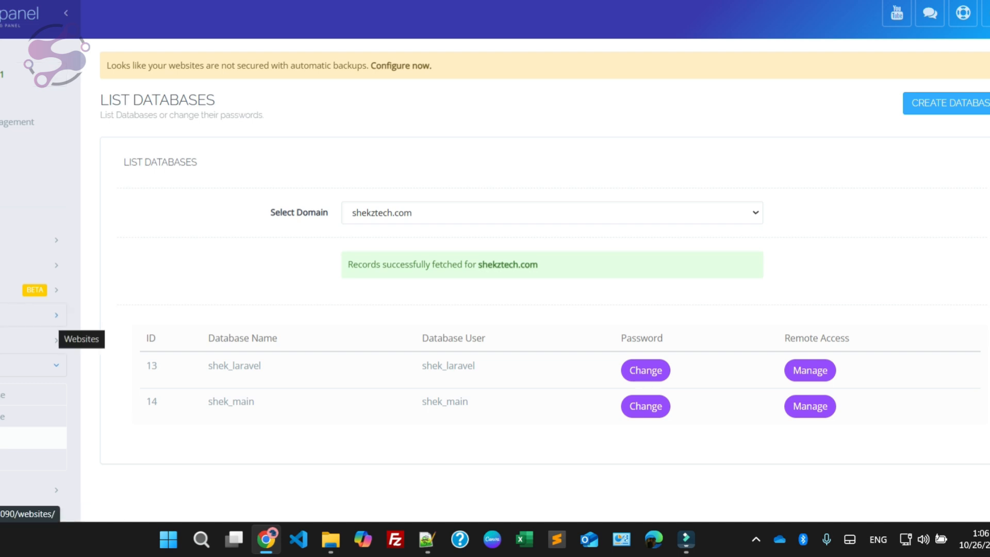
Step: Switch to the shekztechbackup folder in File Explorer and paste the emails and shekztechmigrateserver archives into it
{"action": "scroll", "coordinate": [495, 278], "scroll_direction": "down", "scroll_amount": 5}
{"action": "scroll", "coordinate": [495, 278], "scroll_direction": "up", "scroll_amount": 5}
{"action": "scroll", "coordinate": [495, 278], "scroll_direction": "down", "scroll_amount": 7}
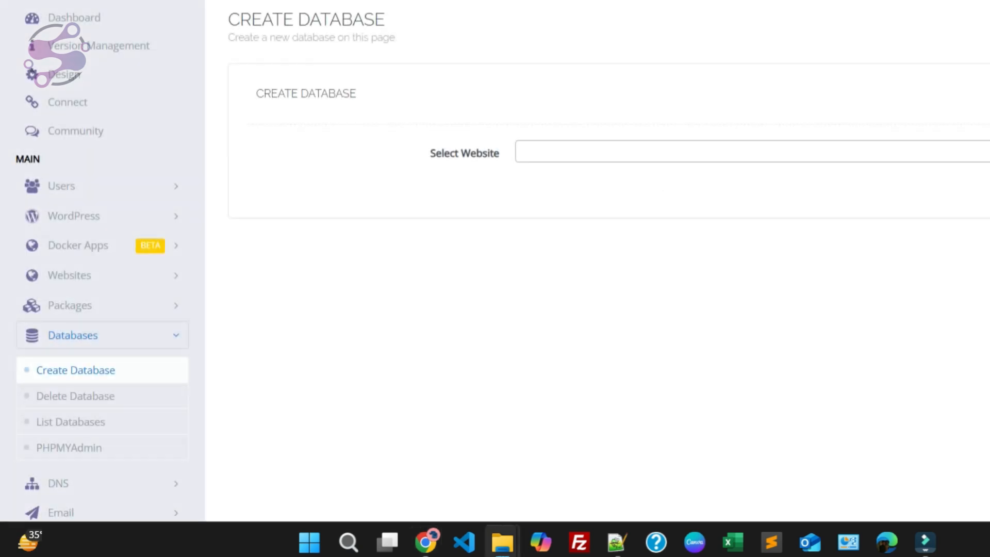
{"action": "left_click", "coordinate": [498, 536]}
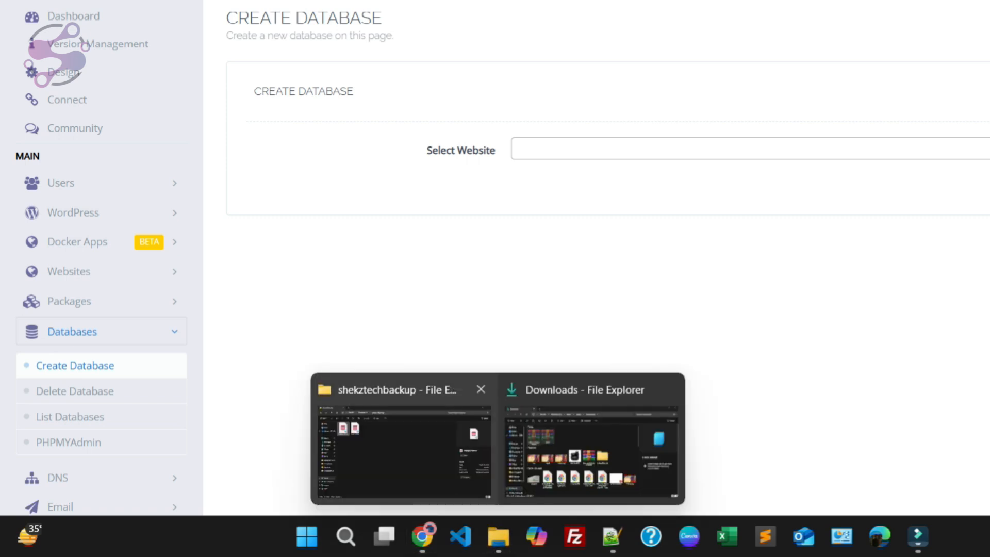
{"action": "left_click", "coordinate": [407, 438]}
{"action": "key", "text": "ctrl+v"}
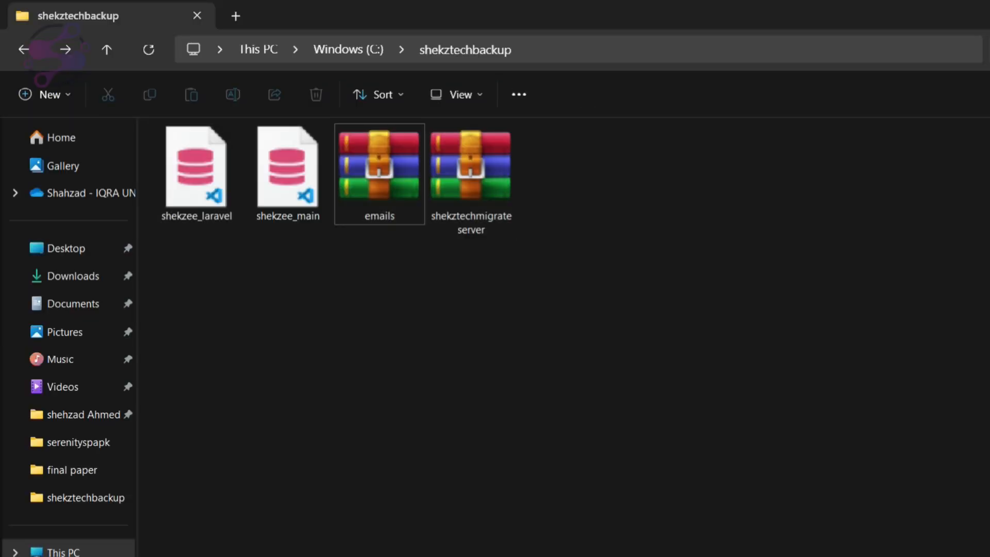
Step: Return to CyberPanel in the browser, open the file manager of shekztech.com and enter its public_html folder
{"action": "left_click", "coordinate": [424, 536]}
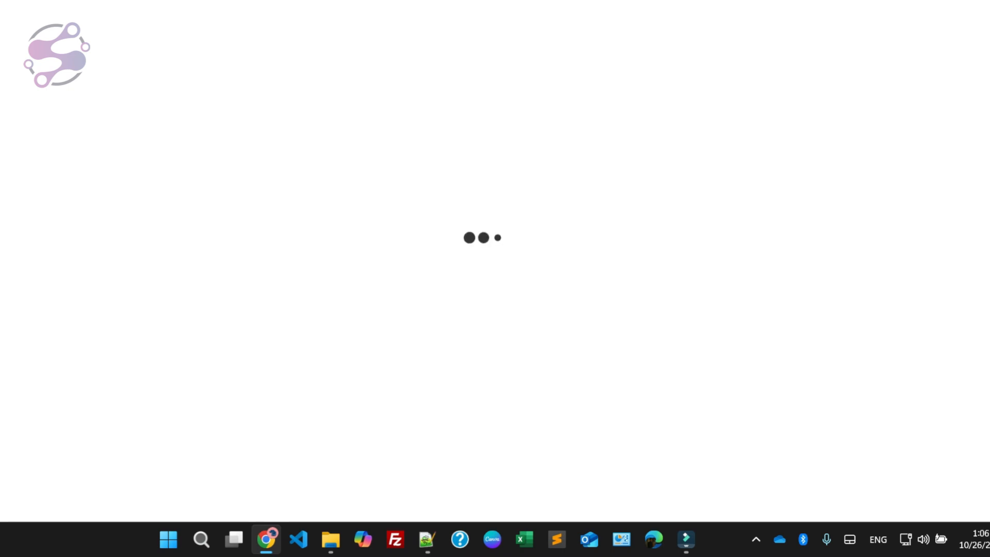
{"action": "scroll", "coordinate": [545, 278], "scroll_direction": "up", "scroll_amount": 3}
{"action": "scroll", "coordinate": [545, 279], "scroll_direction": "down", "scroll_amount": 11}
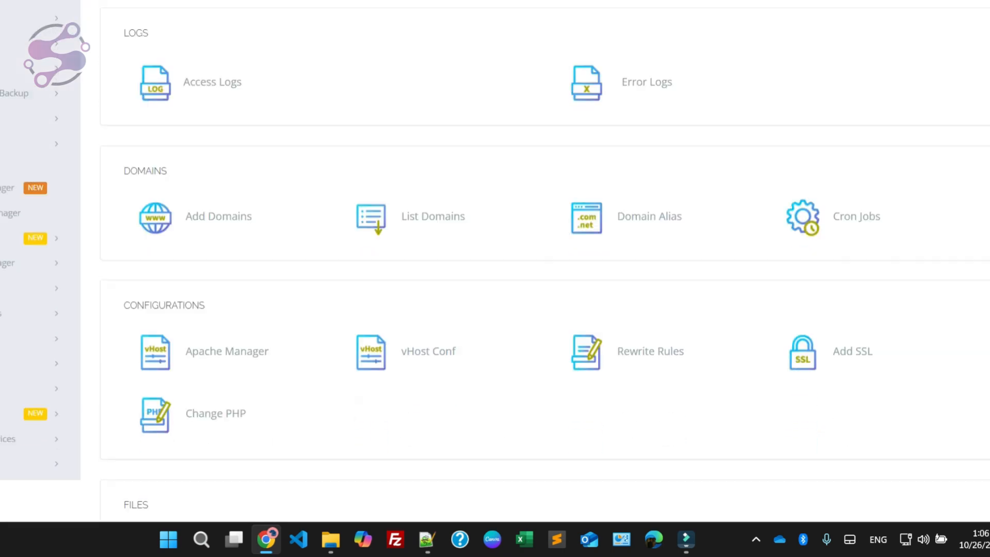
{"action": "left_click", "coordinate": [217, 313]}
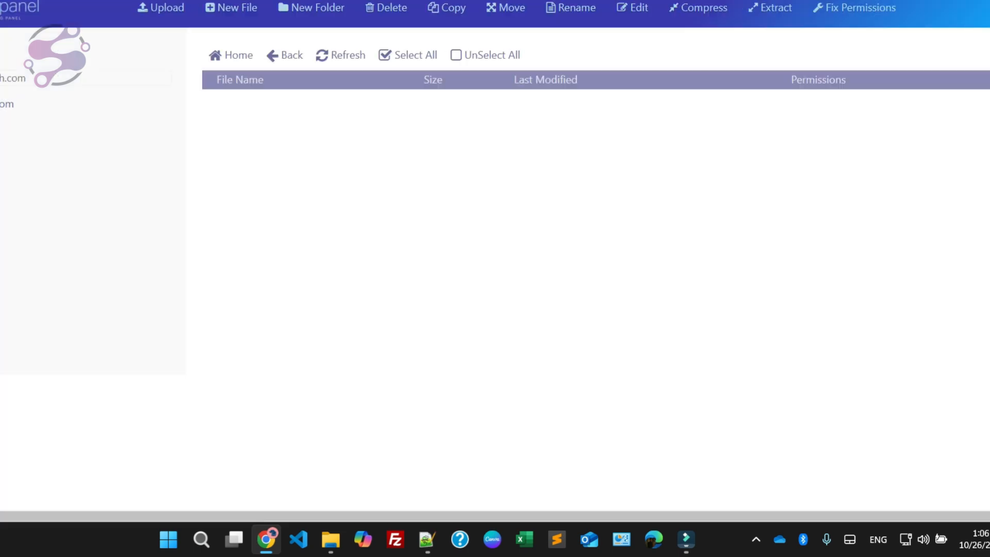
{"action": "double_click", "coordinate": [276, 118]}
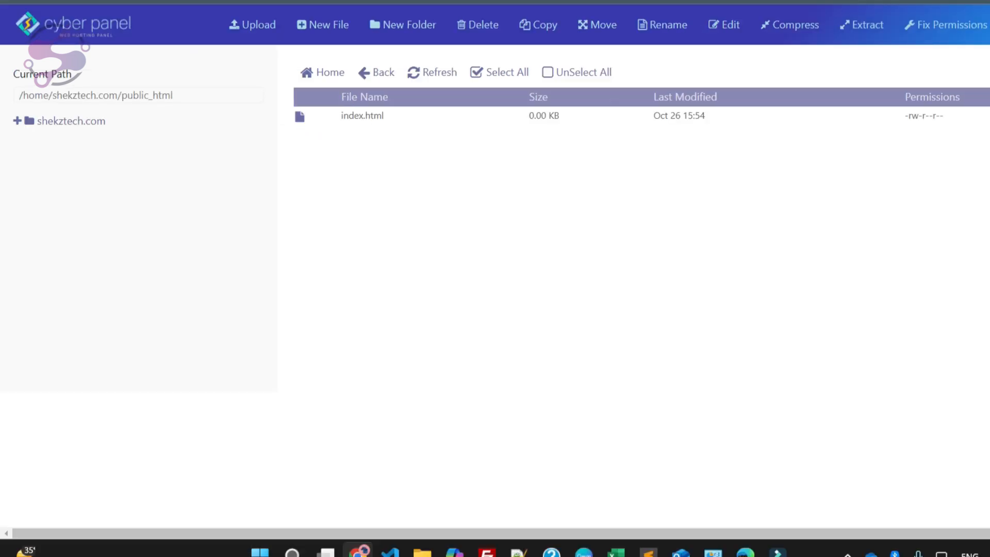
Step: Add shekztechmigrateserver.zip from the backup folder to the public_html upload queue and start the upload
{"action": "left_click", "coordinate": [253, 25]}
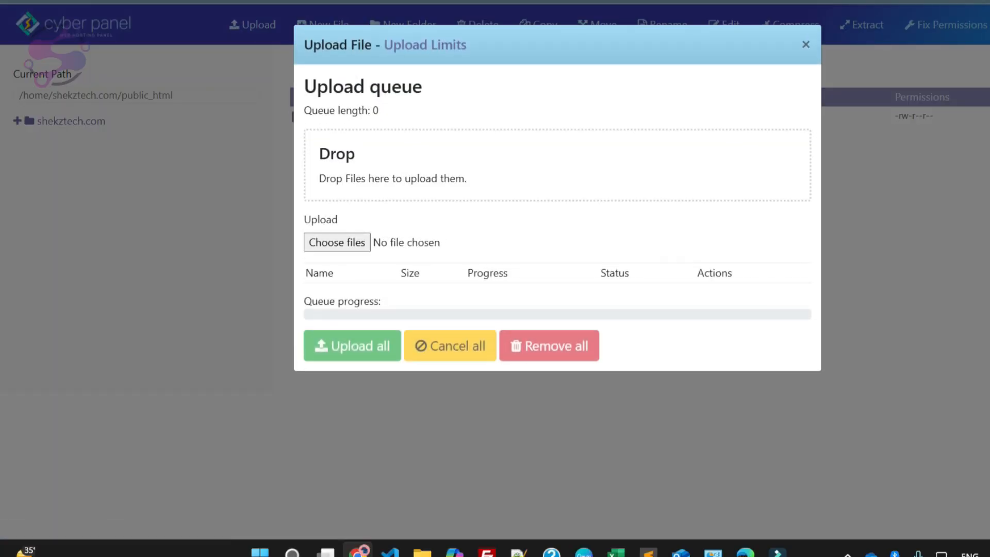
{"action": "mouse_move", "coordinate": [422, 551]}
{"action": "left_click", "coordinate": [338, 486]}
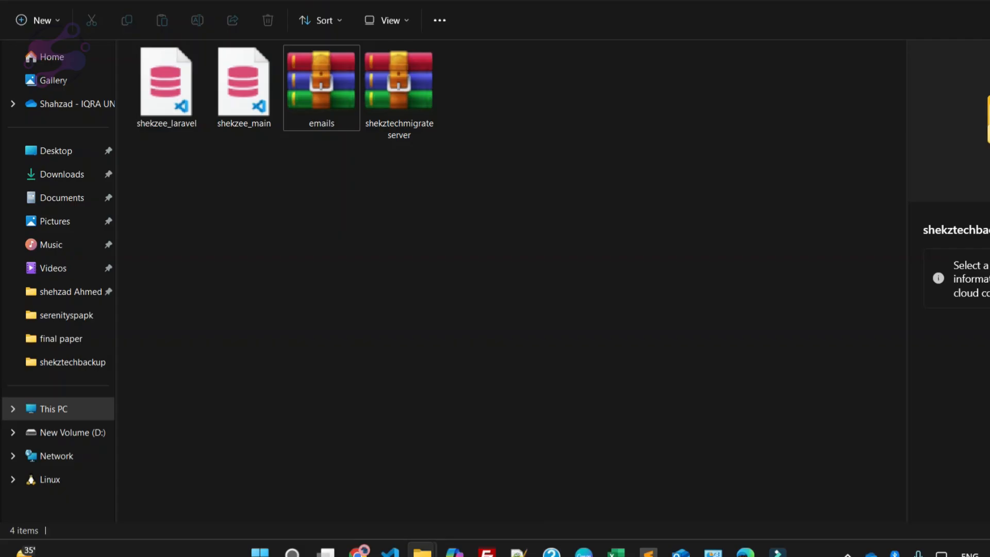
{"action": "left_click", "coordinate": [399, 93]}
{"action": "left_click_drag", "start_coordinate": [399, 92], "coordinate": [531, 180]}
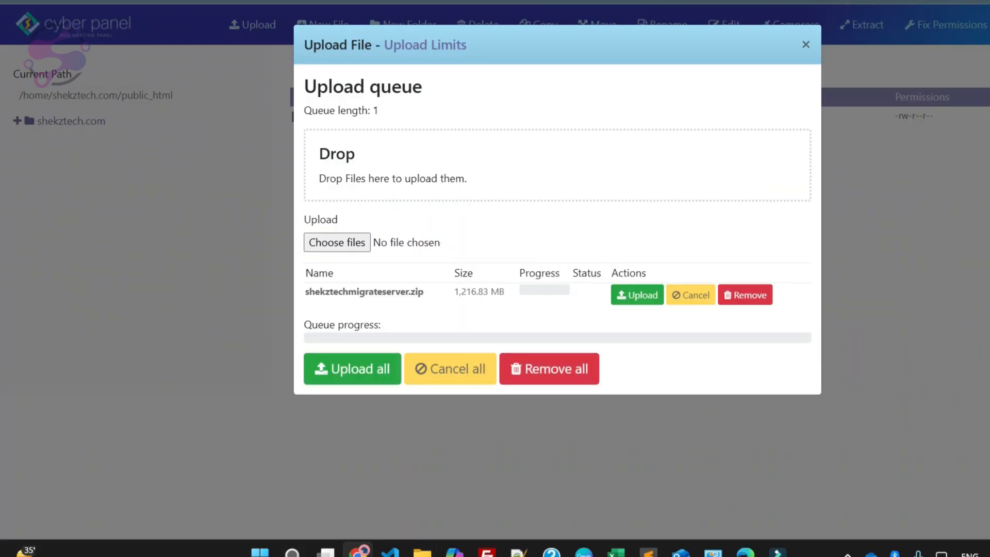
{"action": "left_click", "coordinate": [337, 242]}
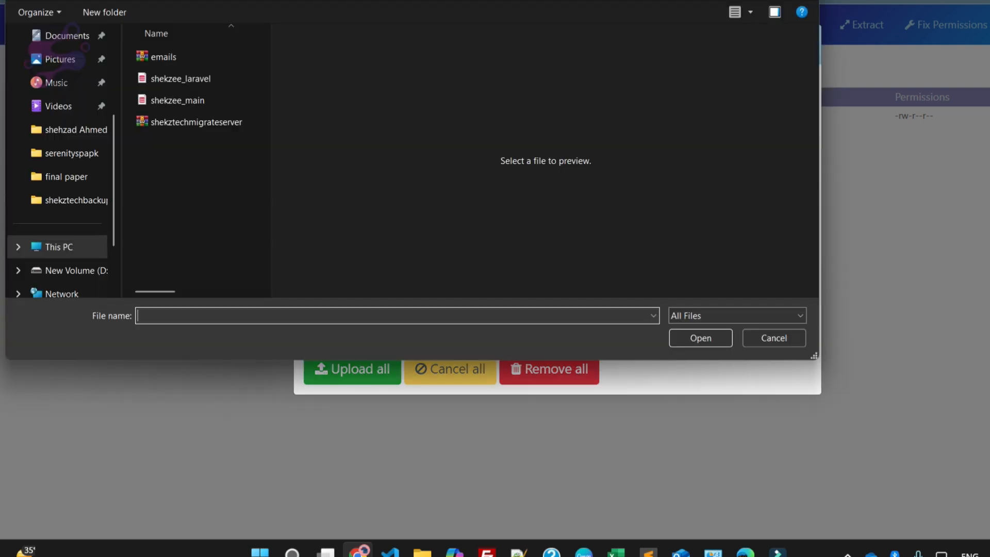
{"action": "left_click", "coordinate": [774, 338]}
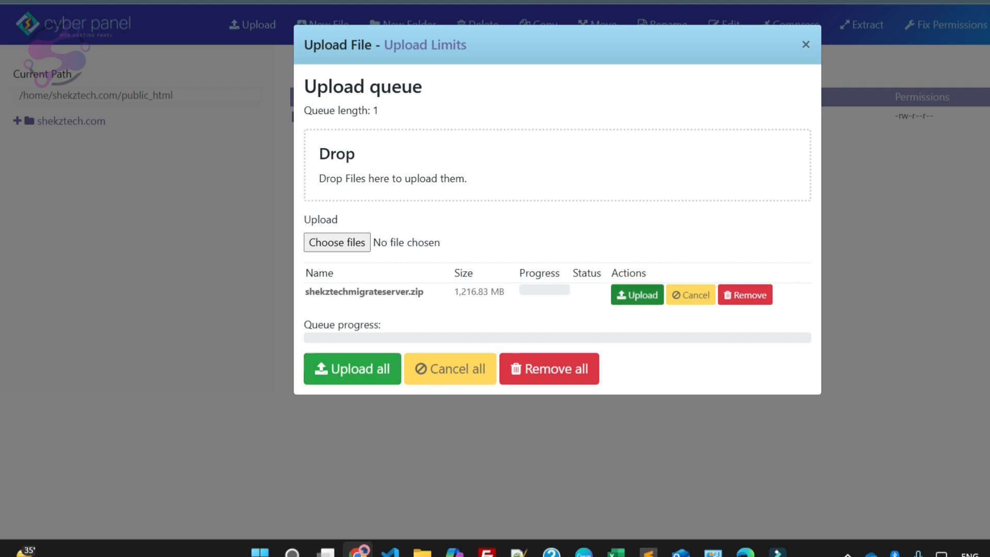
{"action": "left_click", "coordinate": [352, 369]}
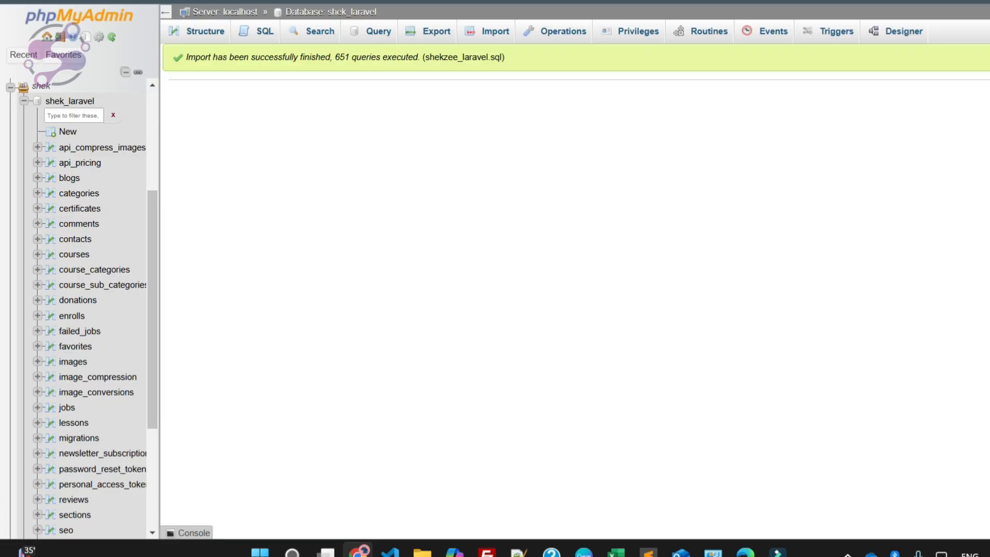
Step: Check the finished shek_laravel import in phpMyAdmin, then import shekzee_main.sql into the shek_main database
{"action": "left_click_drag", "start_coordinate": [178, 58], "coordinate": [418, 58]}
{"action": "left_click", "coordinate": [24, 101]}
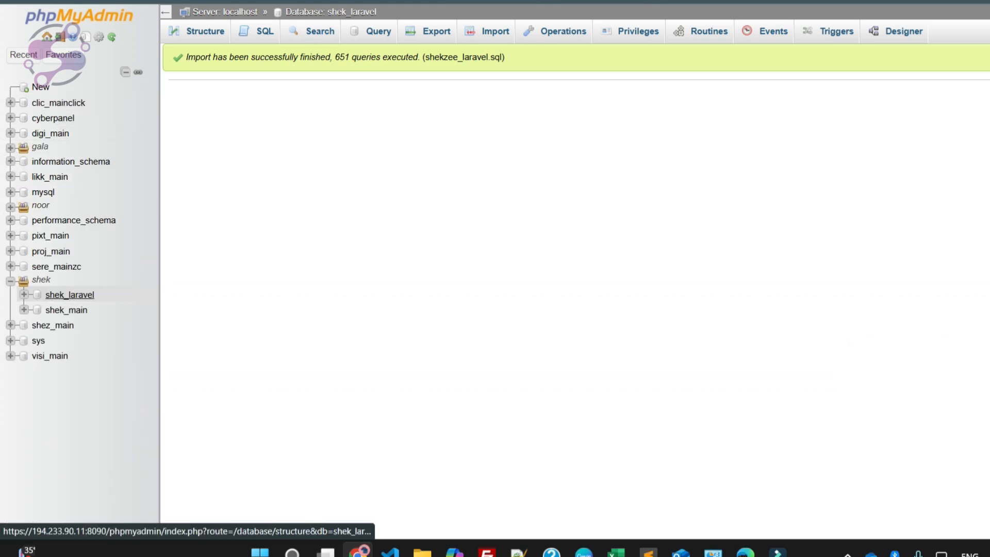
{"action": "left_click", "coordinate": [66, 310]}
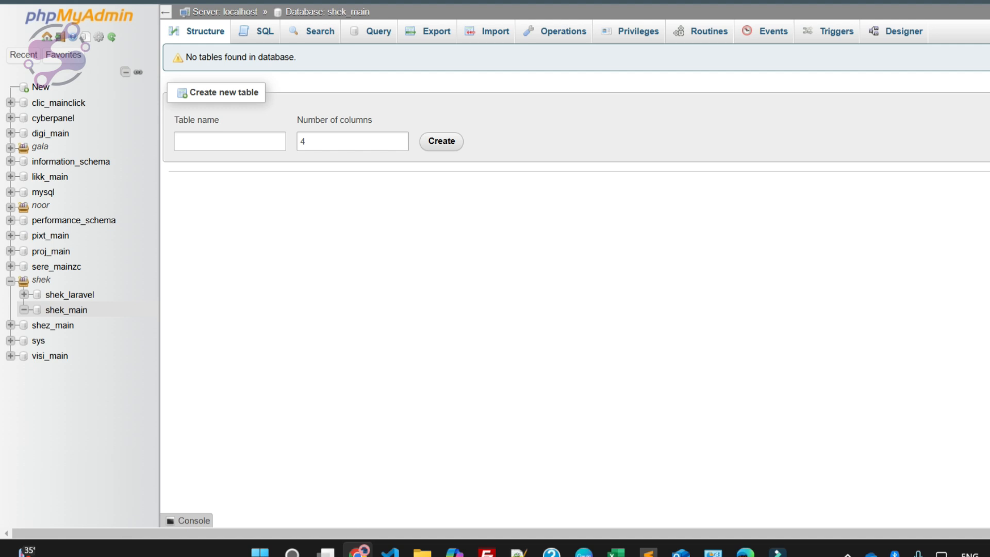
{"action": "left_click", "coordinate": [487, 31]}
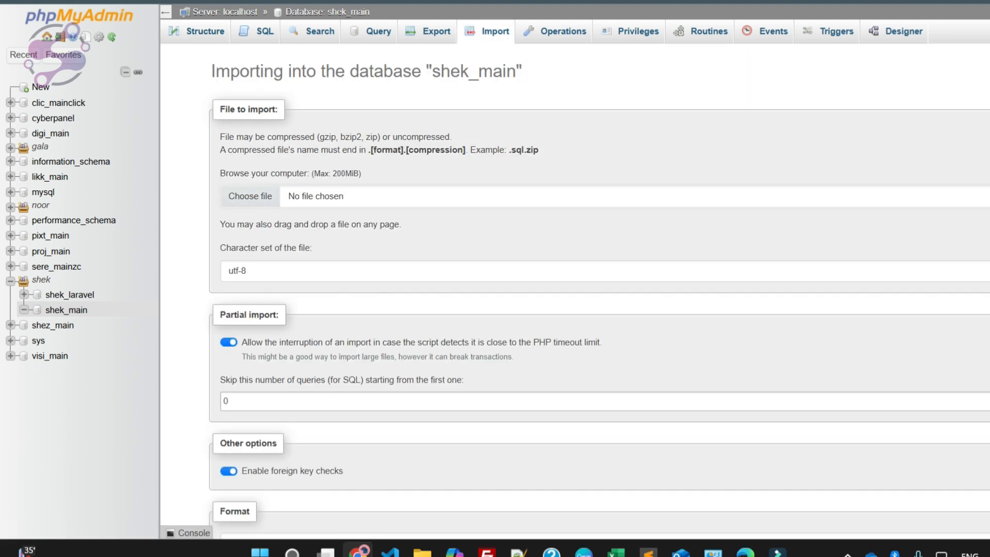
{"action": "left_click", "coordinate": [250, 197]}
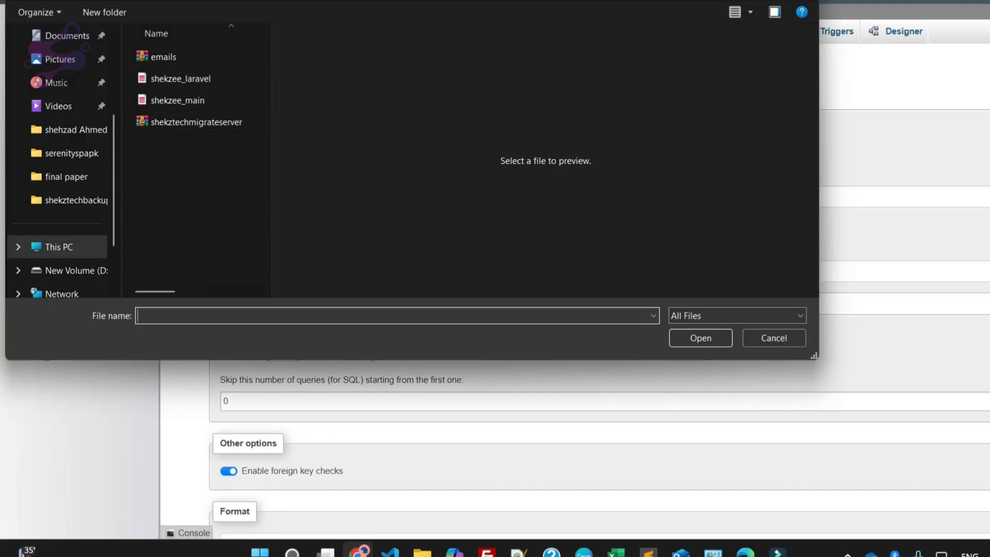
{"action": "left_click", "coordinate": [177, 100]}
{"action": "left_click", "coordinate": [700, 338]}
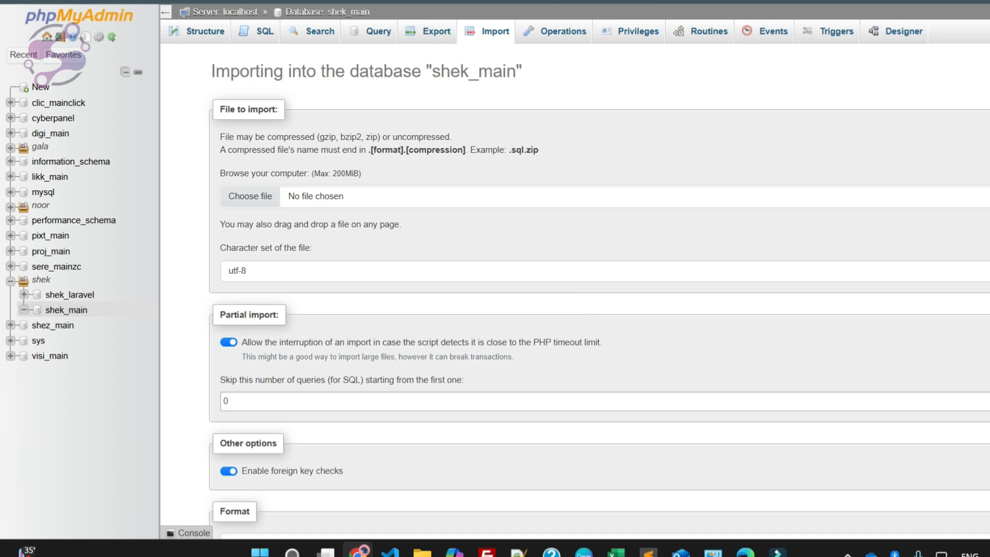
{"action": "scroll", "coordinate": [577, 289], "scroll_direction": "down", "scroll_amount": 4}
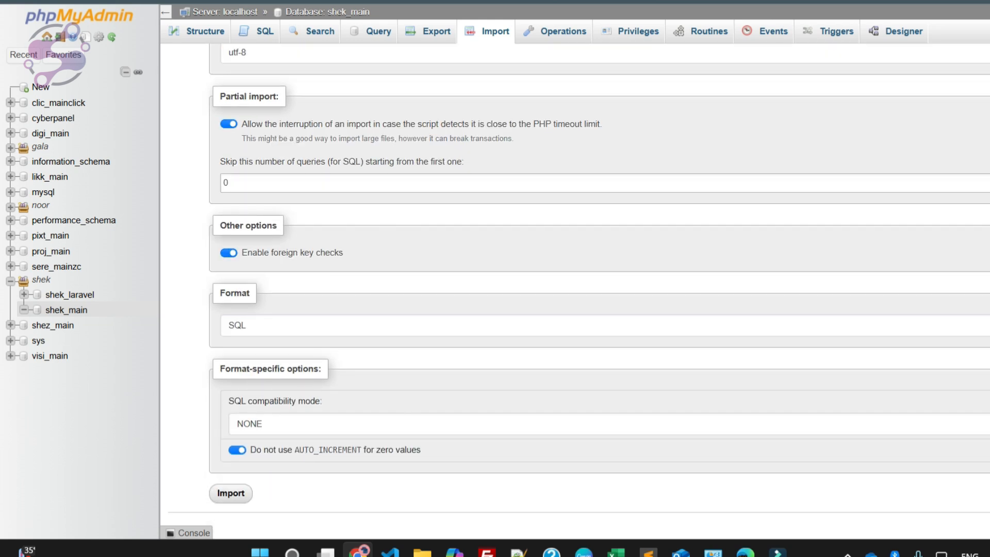
{"action": "left_click", "coordinate": [231, 493]}
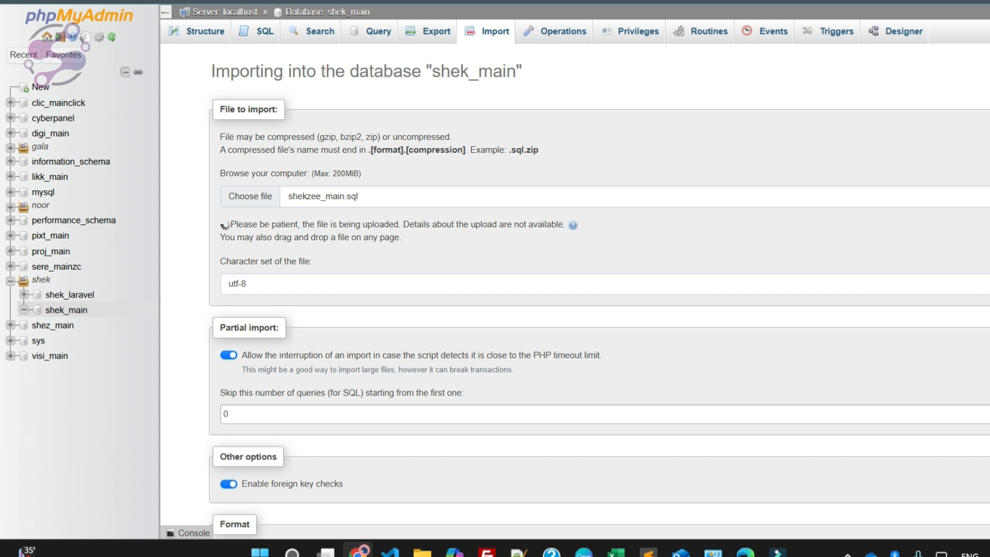
Step: Return to the CyberPanel file manager, wait for the shekztechmigrateserver.zip upload to complete and close the upload dialog
{"action": "left_click_drag", "start_coordinate": [247, 224], "coordinate": [401, 237]}
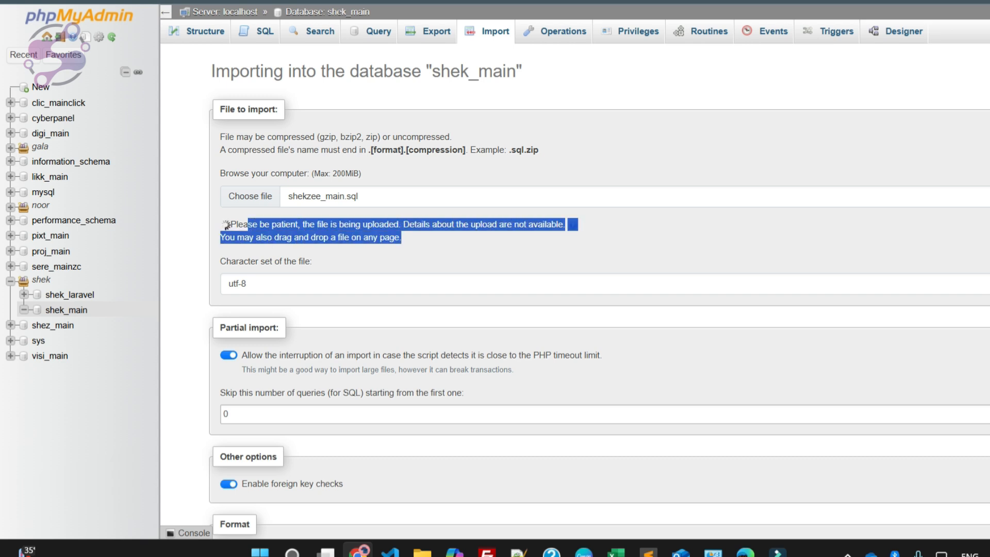
{"action": "left_click", "coordinate": [401, 237]}
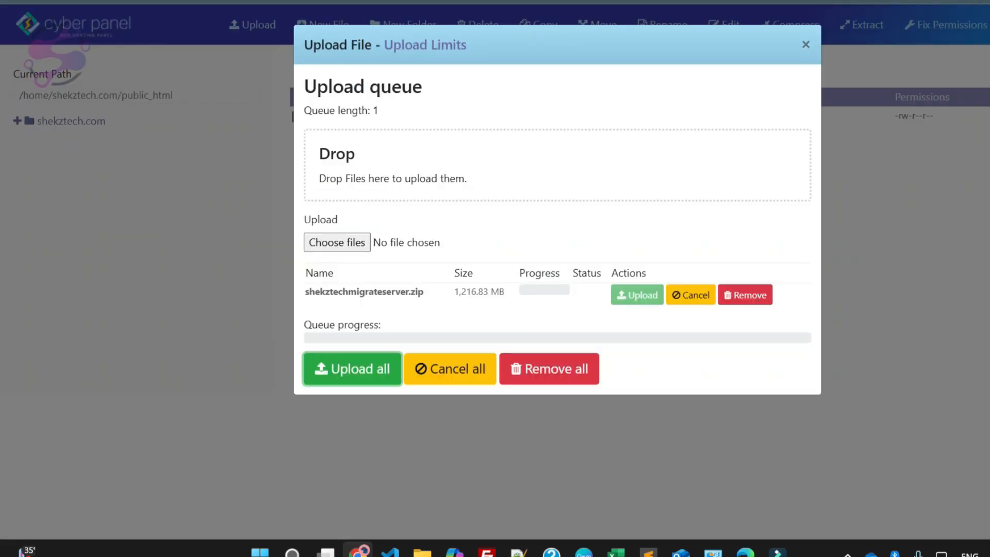
{"action": "key", "text": "Return"}
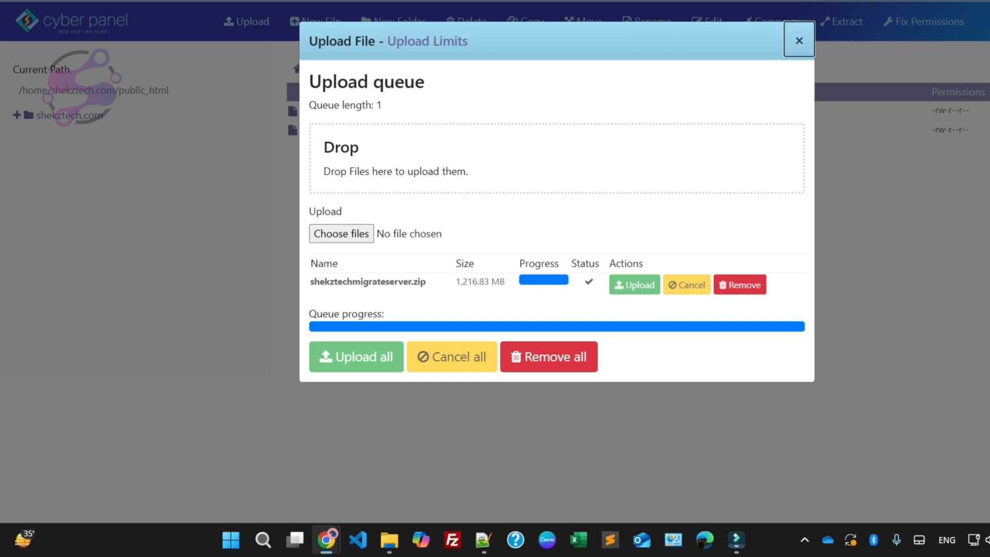
{"action": "left_click", "coordinate": [798, 40]}
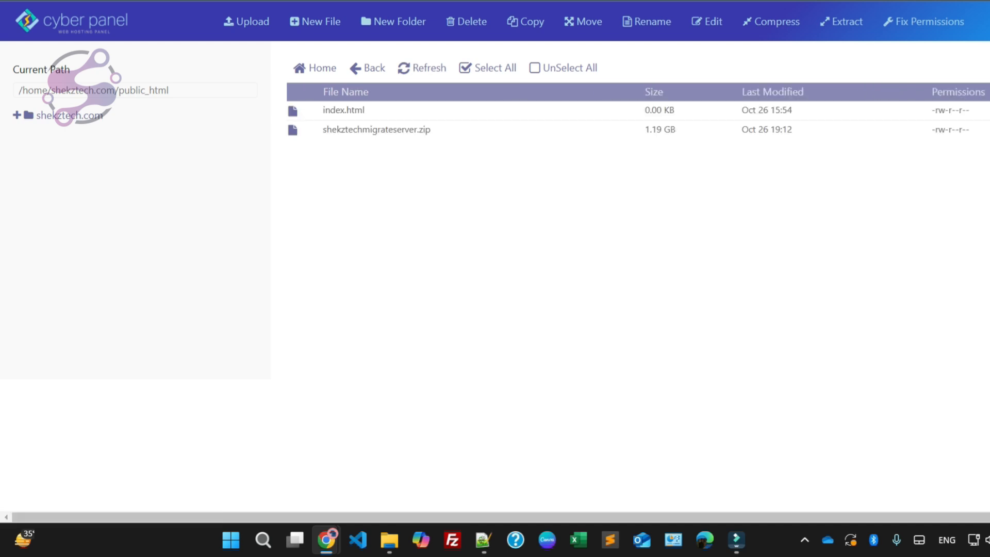
{"action": "right_click", "coordinate": [302, 131]}
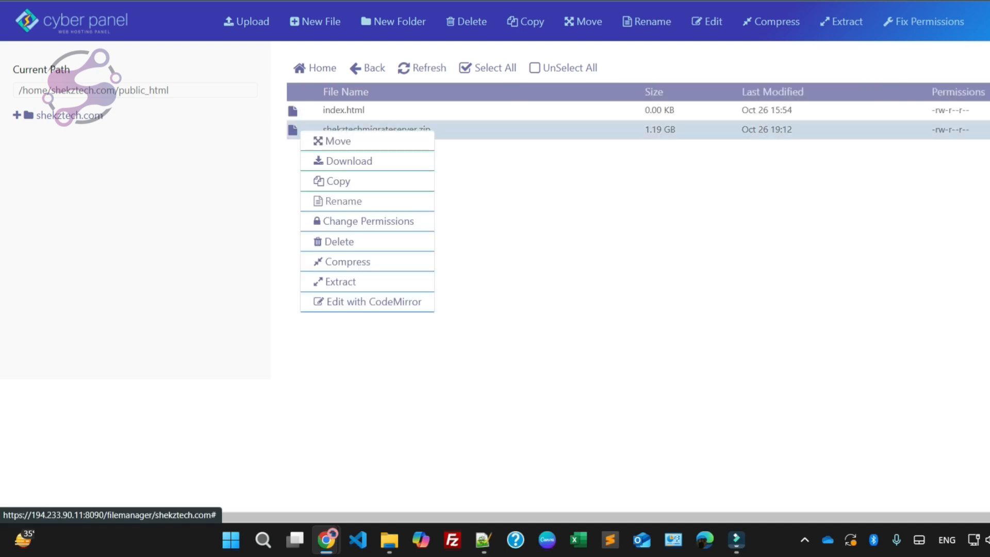
{"action": "left_click", "coordinate": [347, 261]}
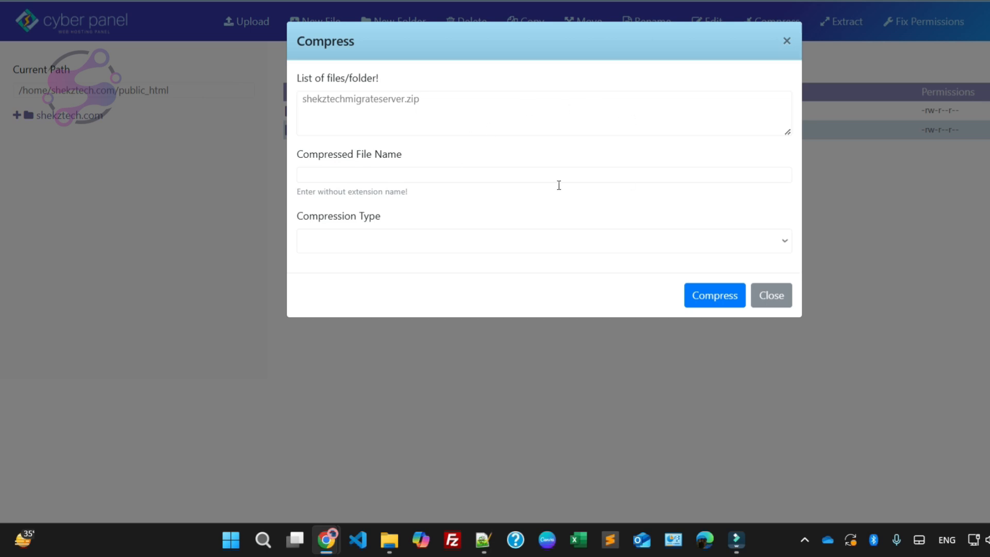
{"action": "left_click", "coordinate": [770, 295]}
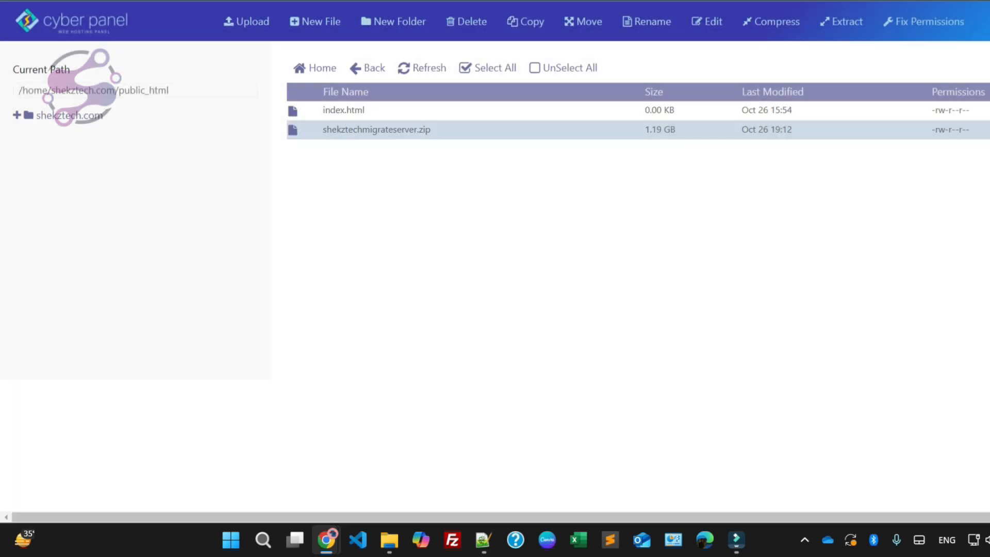
Step: Extract shekztechmigrateserver.zip into /home/shekztech.com/public_html and look through the extracted files, including .env
{"action": "right_click", "coordinate": [356, 130]}
{"action": "left_click", "coordinate": [392, 280]}
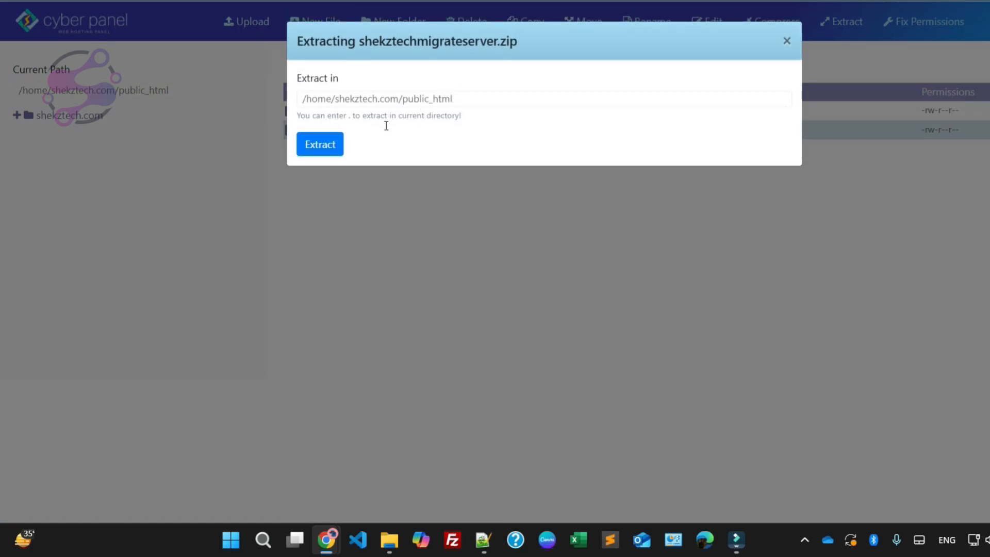
{"action": "left_click", "coordinate": [319, 144]}
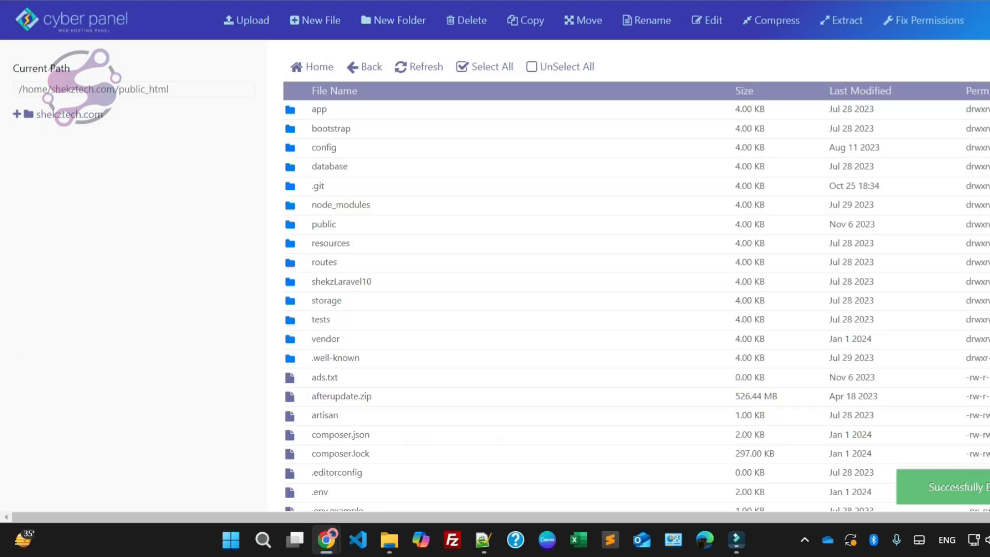
{"action": "scroll", "coordinate": [634, 310], "scroll_direction": "down", "scroll_amount": 7}
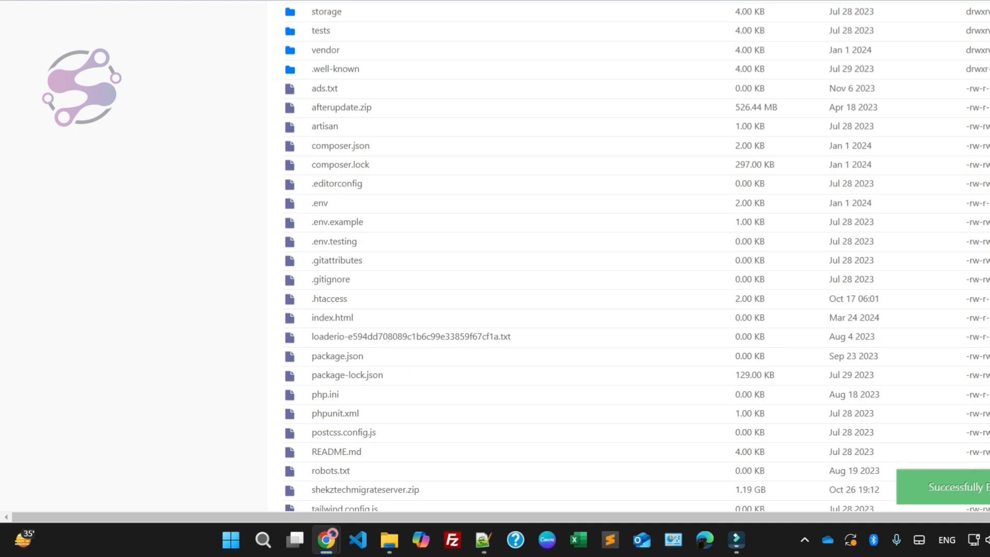
{"action": "scroll", "coordinate": [634, 310], "scroll_direction": "up", "scroll_amount": 7}
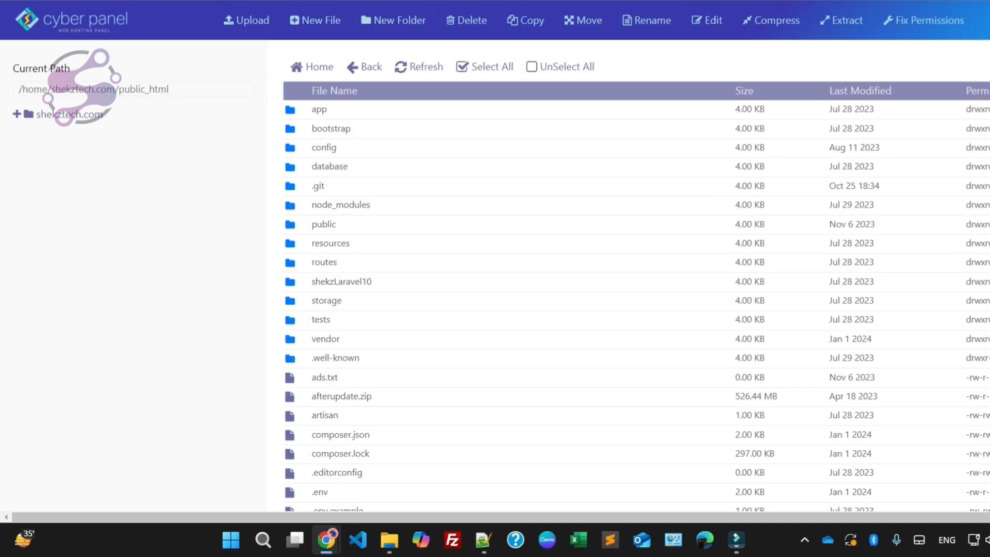
{"action": "scroll", "coordinate": [325, 217], "scroll_direction": "down", "scroll_amount": 6}
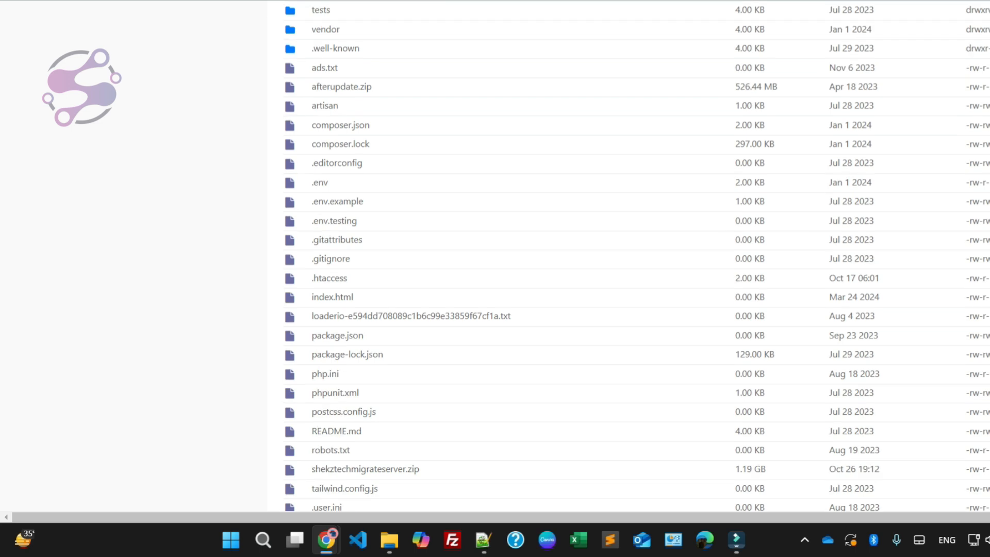
{"action": "scroll", "coordinate": [325, 217], "scroll_direction": "up", "scroll_amount": 1}
{"action": "left_click", "coordinate": [324, 217]}
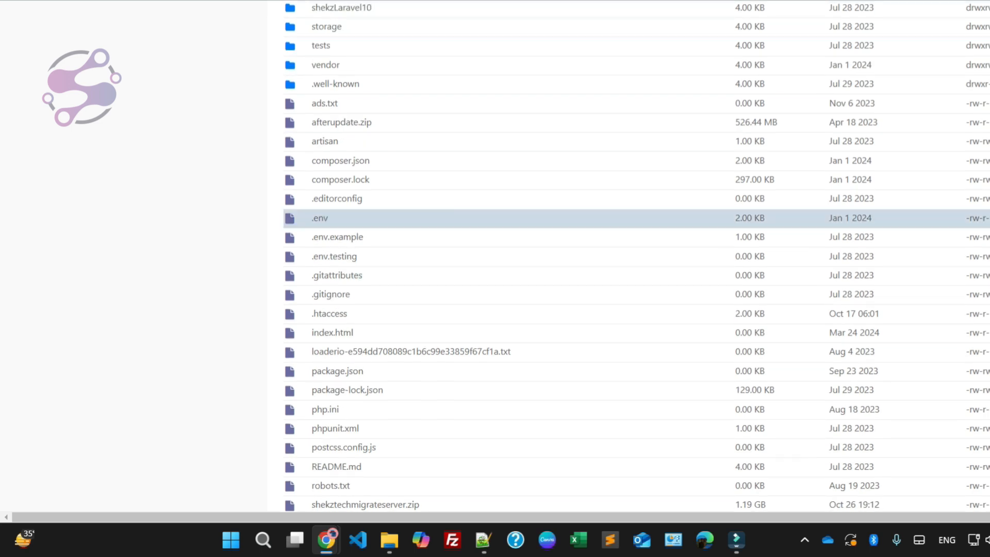
{"action": "scroll", "coordinate": [636, 253], "scroll_direction": "down", "scroll_amount": 1}
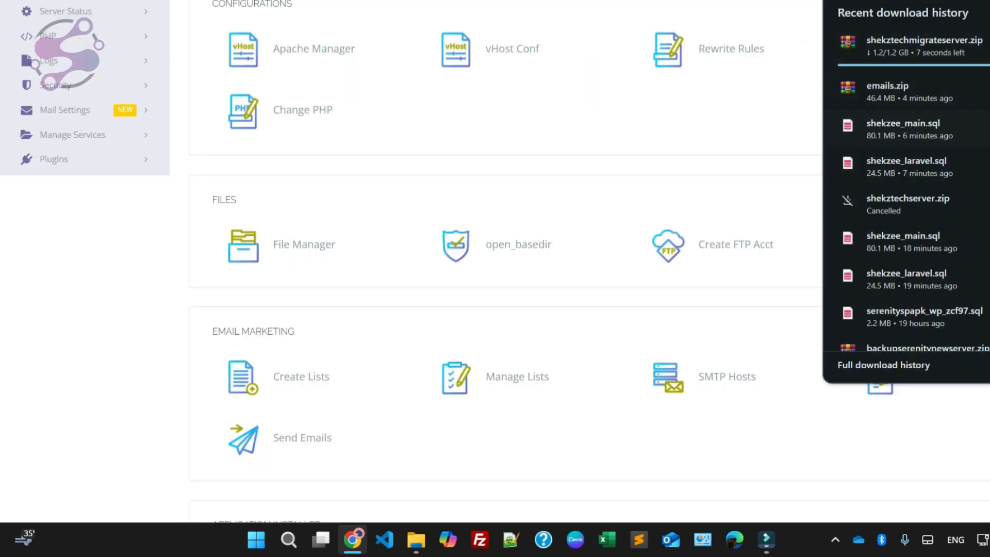
Step: Open CyberPanel's database creation form and choose shekztech.com as the website
{"action": "scroll", "coordinate": [495, 258], "scroll_direction": "down", "scroll_amount": 1}
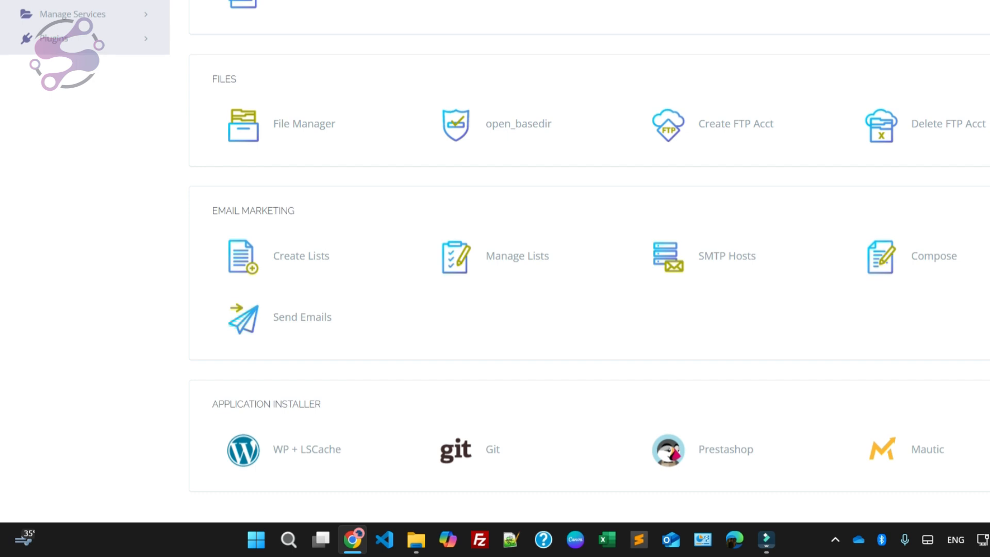
{"action": "scroll", "coordinate": [306, 299], "scroll_direction": "up", "scroll_amount": 8}
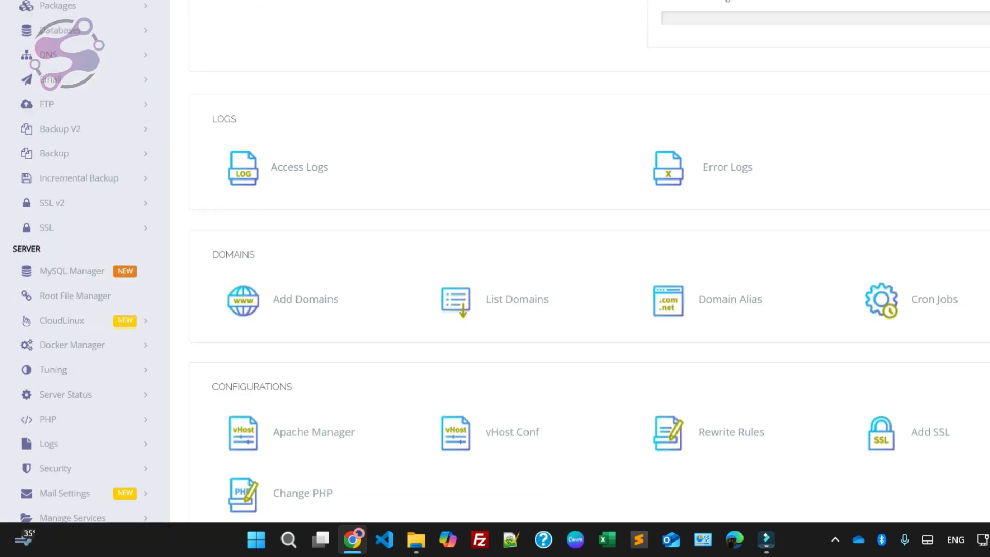
{"action": "scroll", "coordinate": [306, 299], "scroll_direction": "up", "scroll_amount": 3}
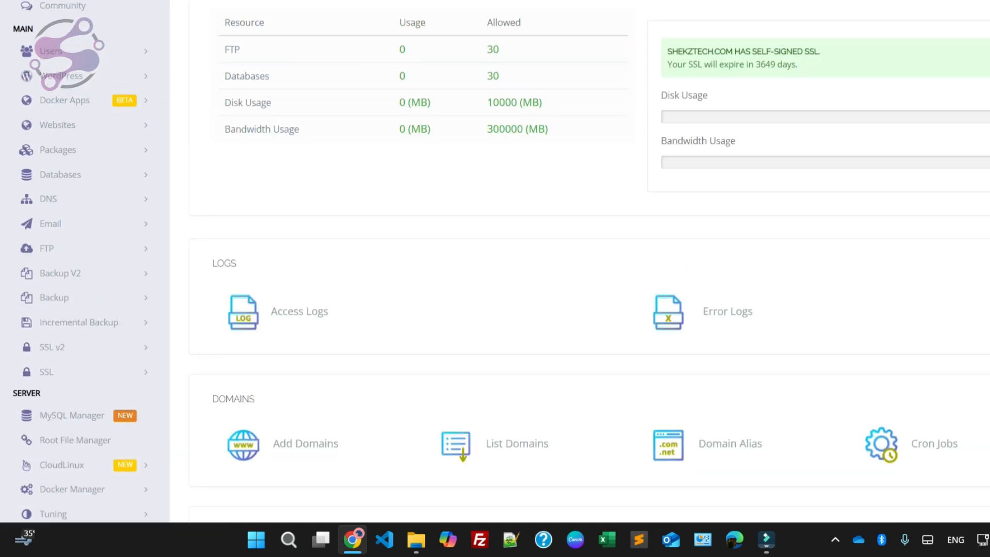
{"action": "left_click", "coordinate": [60, 175]}
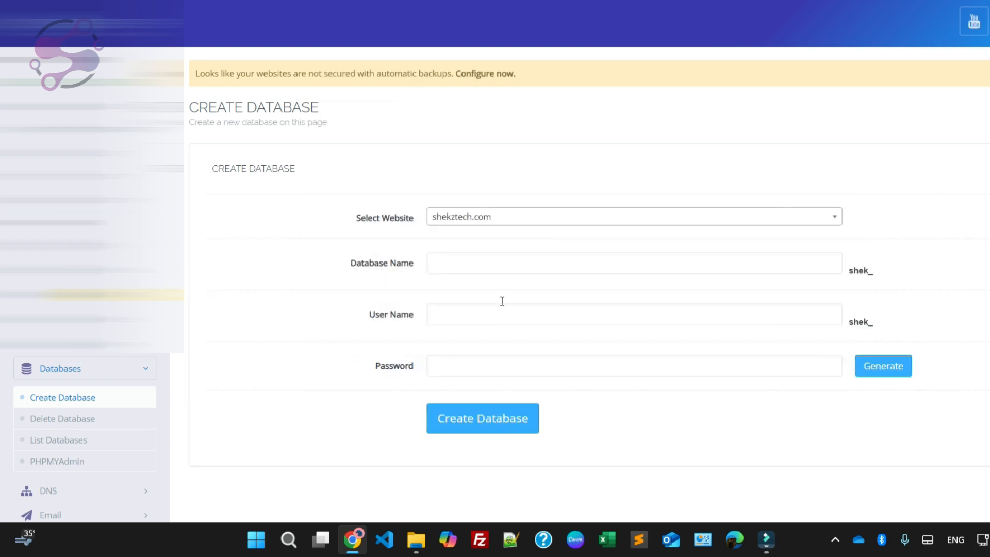
Step: Enter laravel as the new database's name, replacing the partly entered name
{"action": "left_click", "coordinate": [515, 270]}
{"action": "type", "text": "ma"}
{"action": "key", "text": "BackSpace"}
{"action": "key", "text": "BackSpace"}
{"action": "type", "text": "mai"}
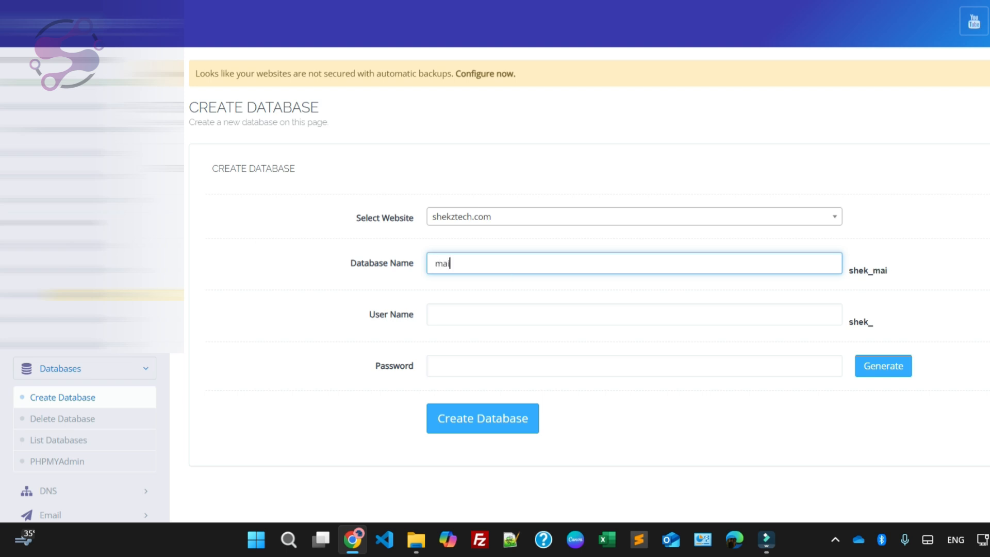
{"action": "left_click", "coordinate": [416, 539]}
{"action": "key", "text": "BackSpace"}
{"action": "key", "text": "BackSpace"}
{"action": "key", "text": "BackSpace"}
{"action": "type", "text": "laravel"}
Step: Set the new database's user name to laravel
{"action": "left_click", "coordinate": [457, 316]}
{"action": "type", "text": "la"}
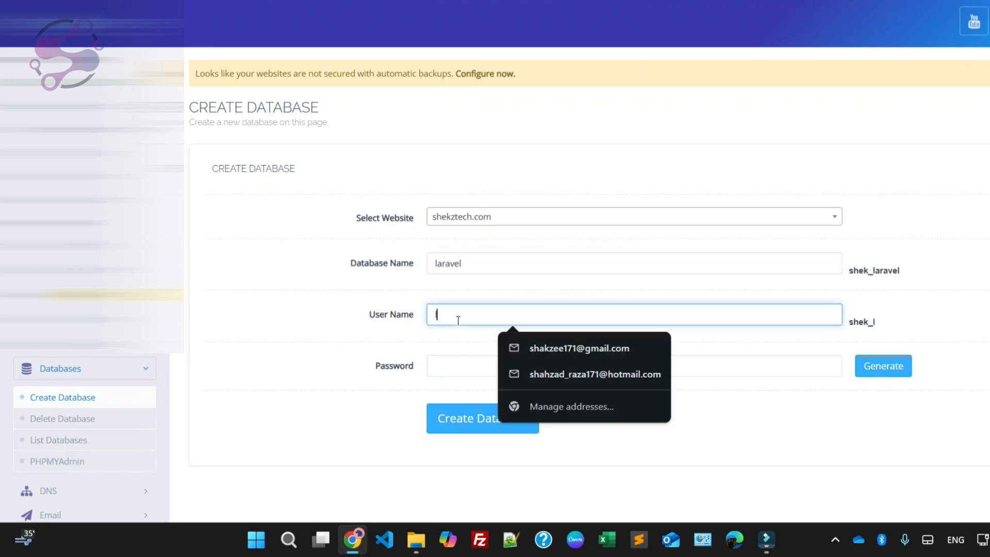
{"action": "type", "text": "ravel"}
{"action": "left_click", "coordinate": [466, 375]}
{"action": "left_click", "coordinate": [469, 313]}
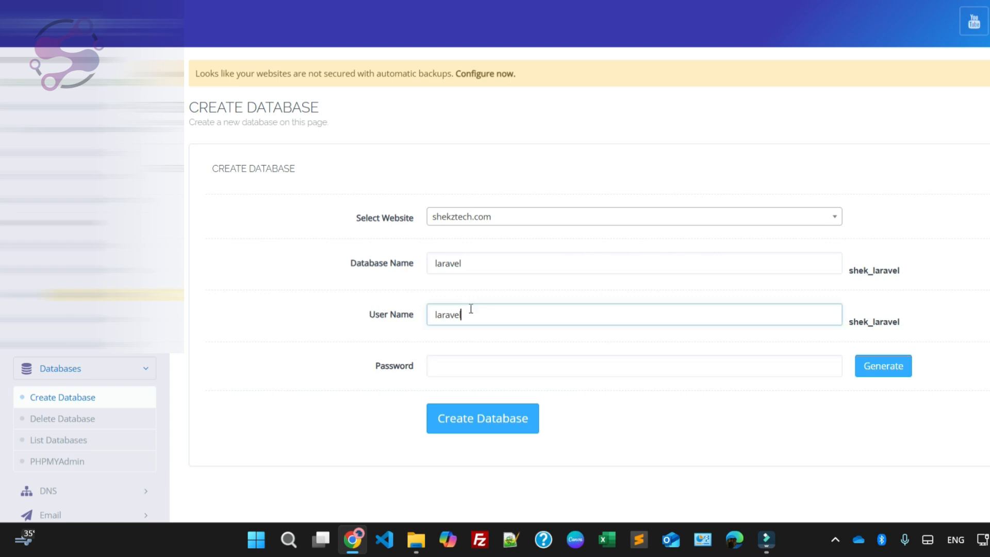
Step: Generate a password for the database user, copy it and apply it to the form
{"action": "left_click", "coordinate": [457, 359]}
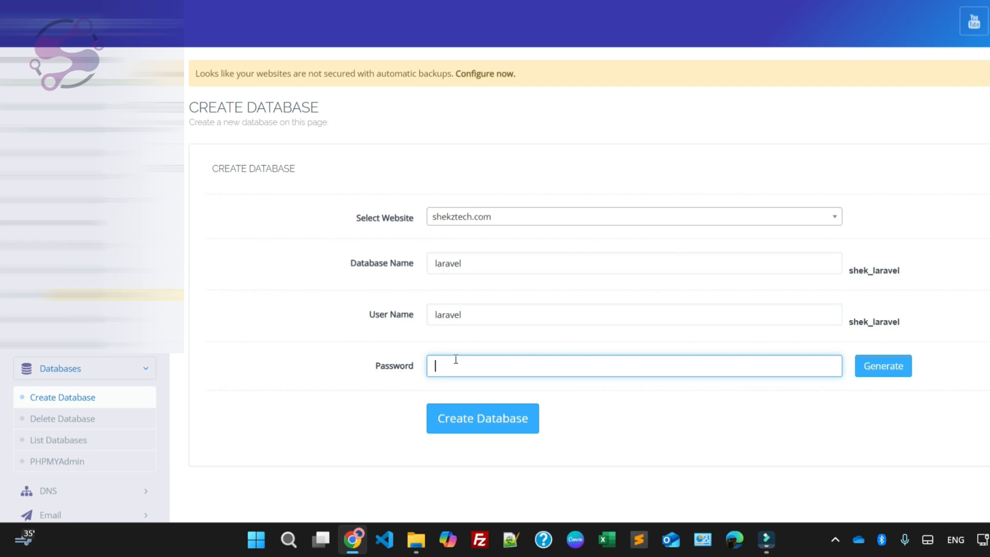
{"action": "left_click", "coordinate": [882, 365]}
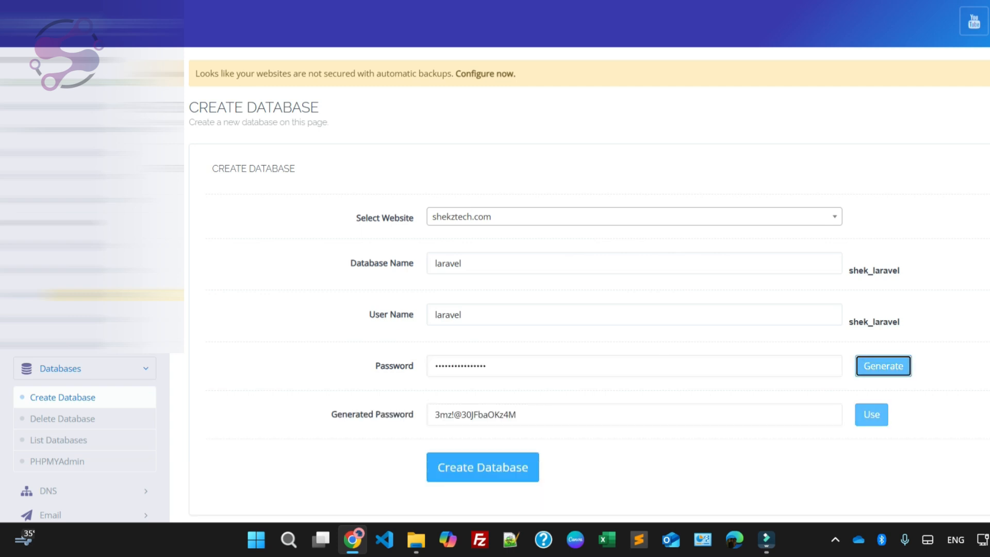
{"action": "left_click", "coordinate": [658, 409]}
{"action": "key", "text": "ctrl+a"}
{"action": "key", "text": "ctrl+c"}
{"action": "left_click", "coordinate": [871, 415]}
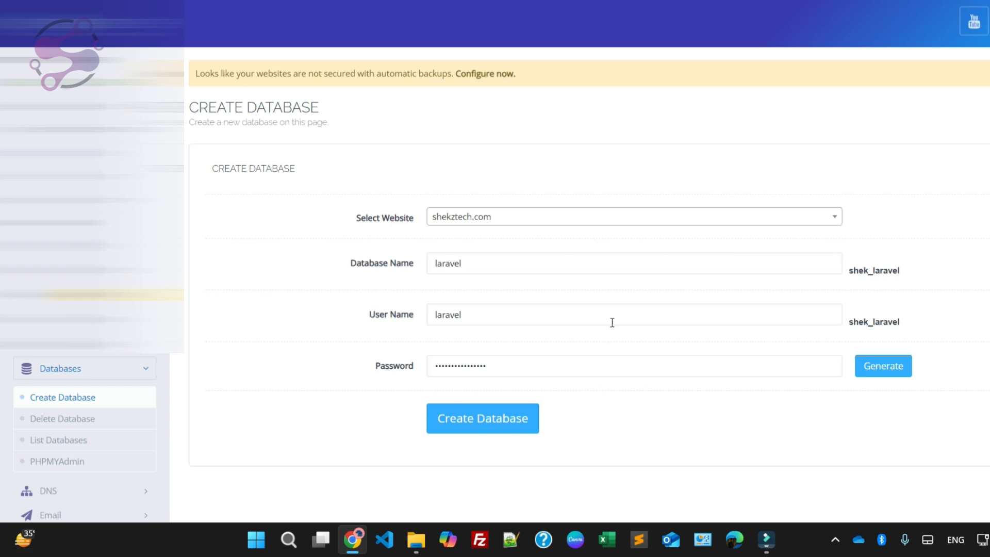
Step: Switch to Notepad++ and write the heading "database" on line 4, followed by a blank line
{"action": "left_click", "coordinate": [511, 539]}
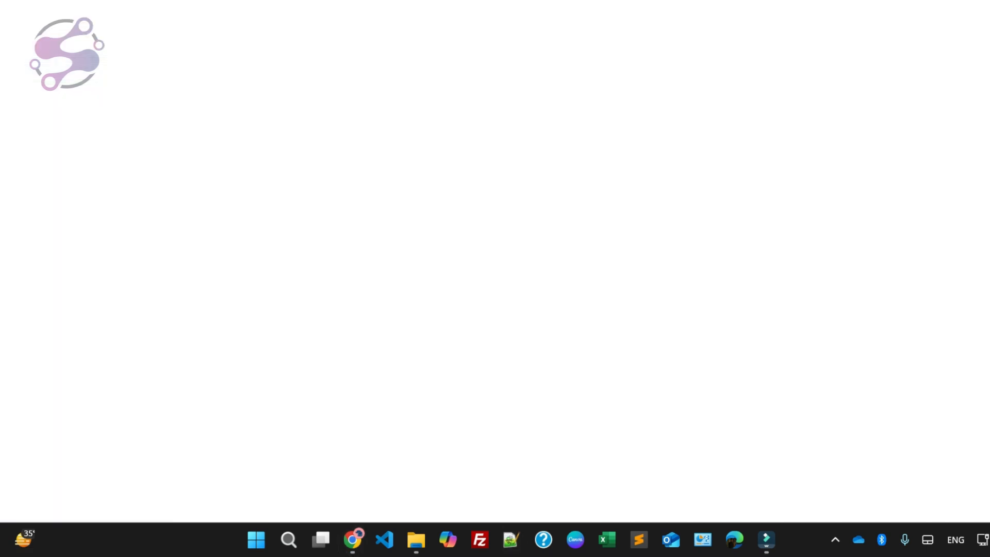
{"action": "key", "text": "Return"}
{"action": "key", "text": "Return"}
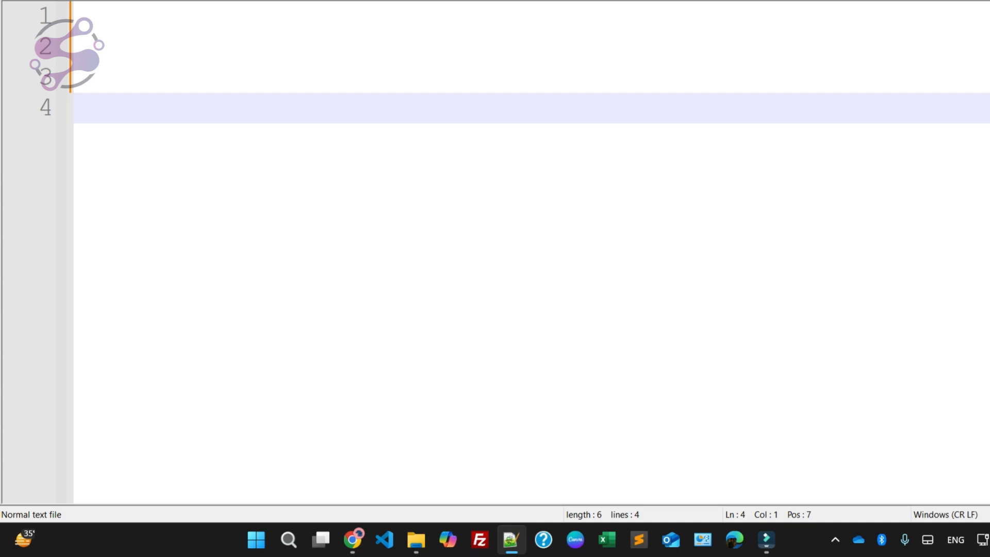
{"action": "type", "text": "database"}
{"action": "key", "text": "Return"}
{"action": "key", "text": "Return"}
Step: Add the lines "databasename:", "uaername:" and "password:" below the heading and paste the generated database password after the last label
{"action": "type", "text": "databasn"}
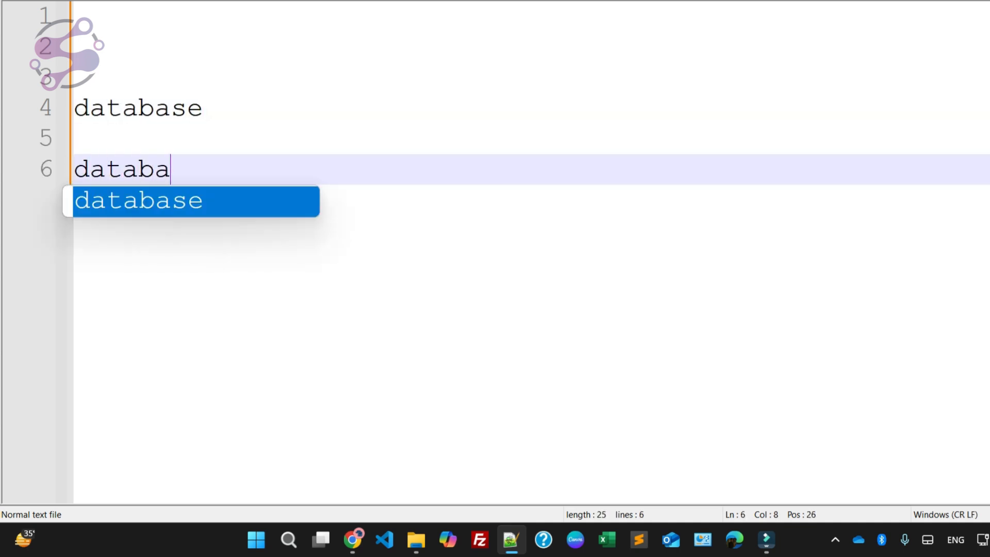
{"action": "type", "text": "ame"}
{"action": "key", "text": "BackSpace"}
{"action": "key", "text": "BackSpace"}
{"action": "key", "text": "BackSpace"}
{"action": "key", "text": "BackSpace"}
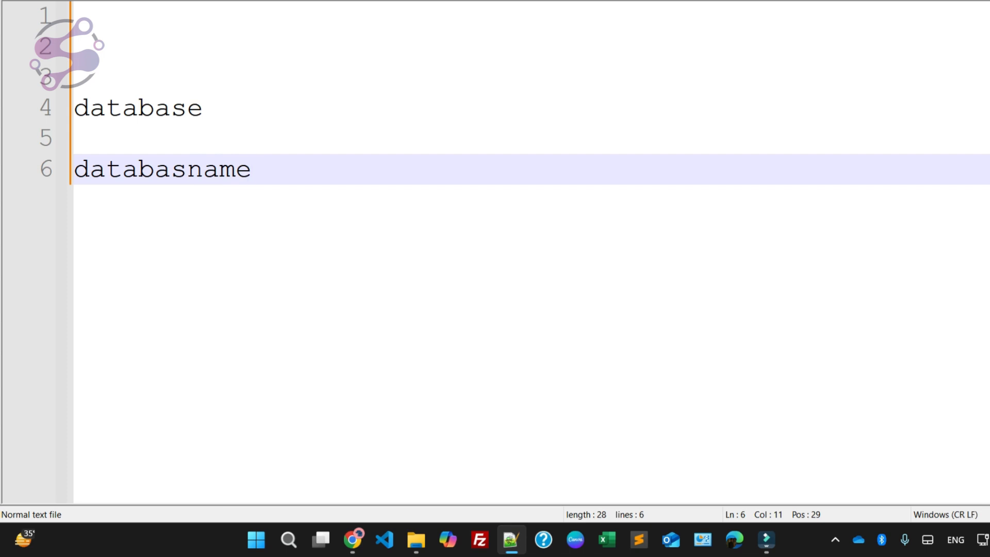
{"action": "type", "text": "ename:"}
{"action": "key", "text": "Return"}
{"action": "type", "text": "uaername:"}
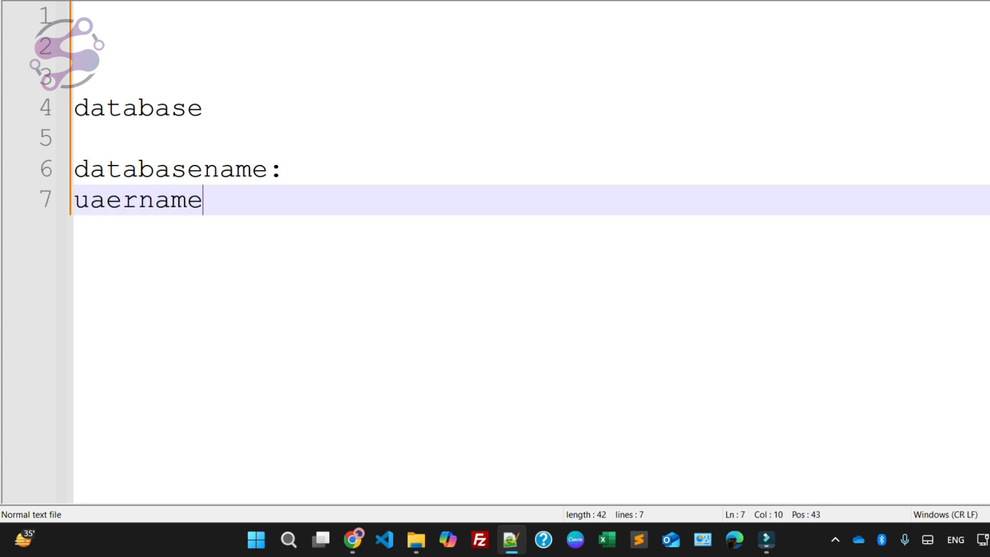
{"action": "key", "text": "Return"}
{"action": "type", "text": "password:"}
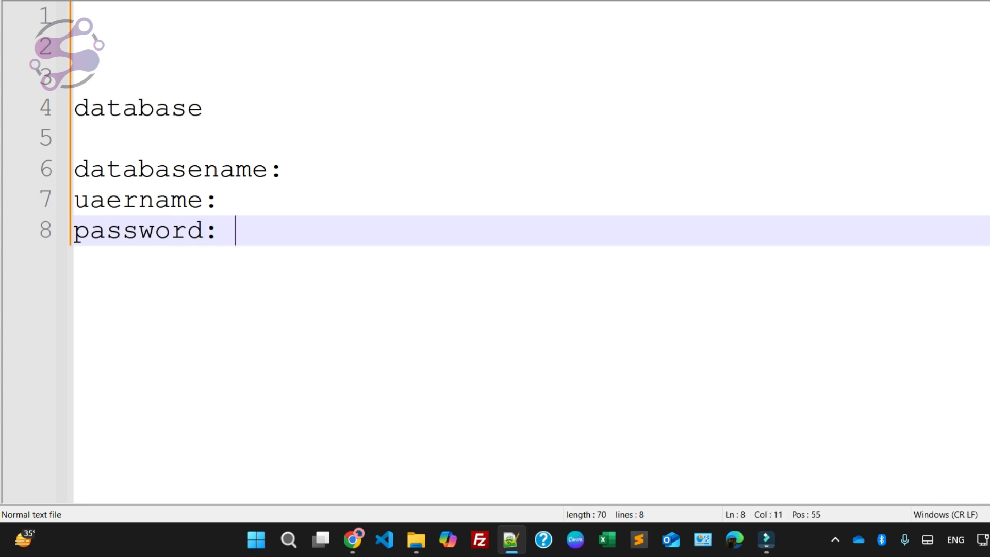
{"action": "key", "text": "ctrl+v"}
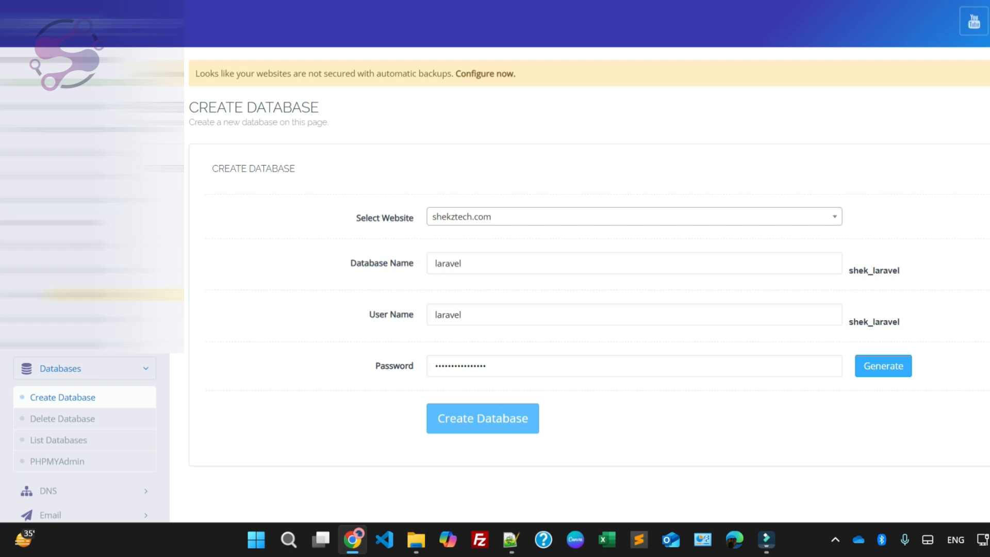
Step: Back in CyberPanel, create the laravel database and refill the form with main as both database name and user name
{"action": "left_click", "coordinate": [483, 418]}
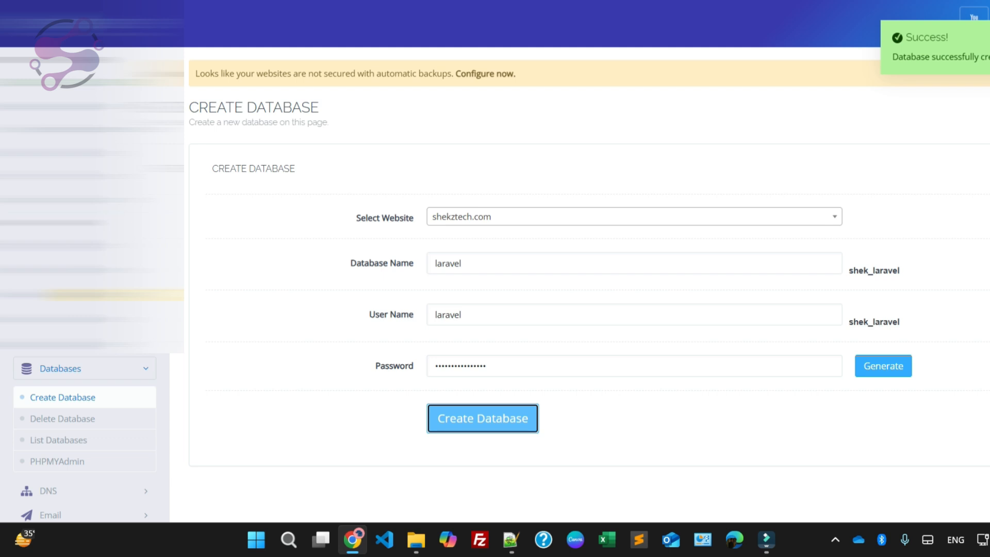
{"action": "left_click", "coordinate": [475, 263]}
{"action": "double_click", "coordinate": [470, 263]}
{"action": "key", "text": "BackSpace"}
{"action": "type", "text": "main"}
{"action": "key", "text": "ctrl+a"}
{"action": "key", "text": "ctrl+c"}
{"action": "double_click", "coordinate": [475, 312]}
{"action": "key", "text": "ctrl+v"}
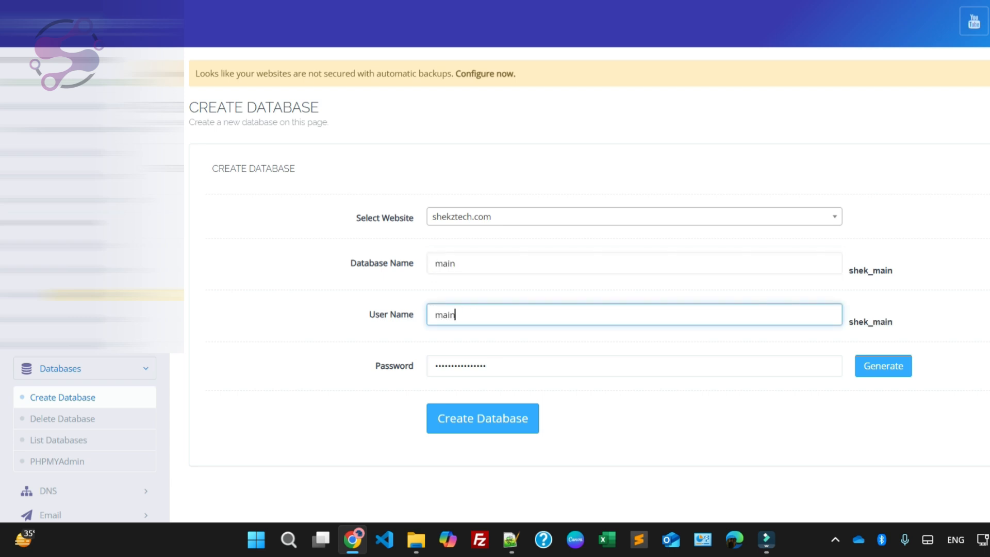
Step: Copy the saved database password from the Notepad++ notes into the form's password field and create the main database
{"action": "key", "text": "alt+Tab"}
{"action": "left_click_drag", "start_coordinate": [236, 231], "coordinate": [523, 237]}
{"action": "key", "text": "alt+Tab"}
{"action": "left_click", "coordinate": [509, 364]}
{"action": "left_click", "coordinate": [490, 418]}
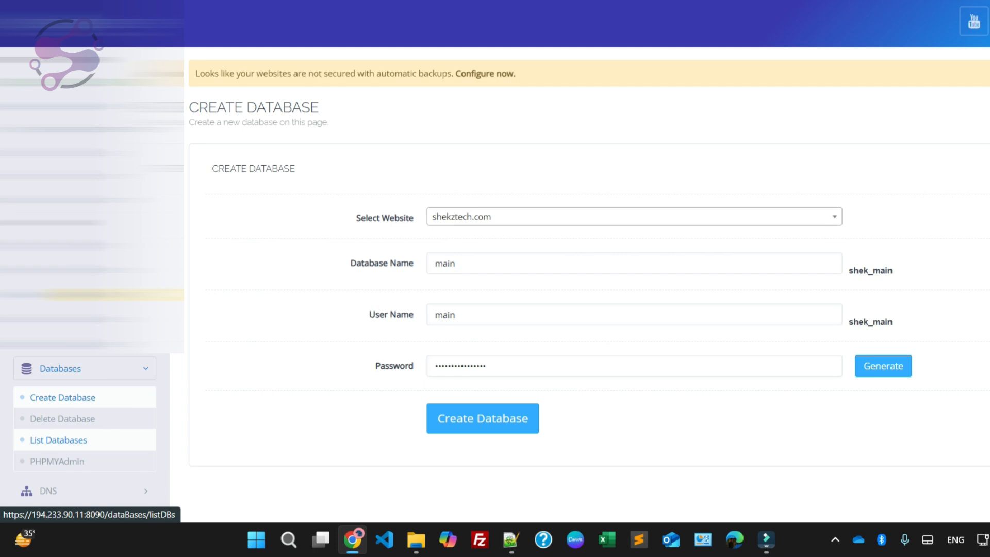
Step: List the databases of shekztech.com and check the database names and users
{"action": "left_click", "coordinate": [58, 440]}
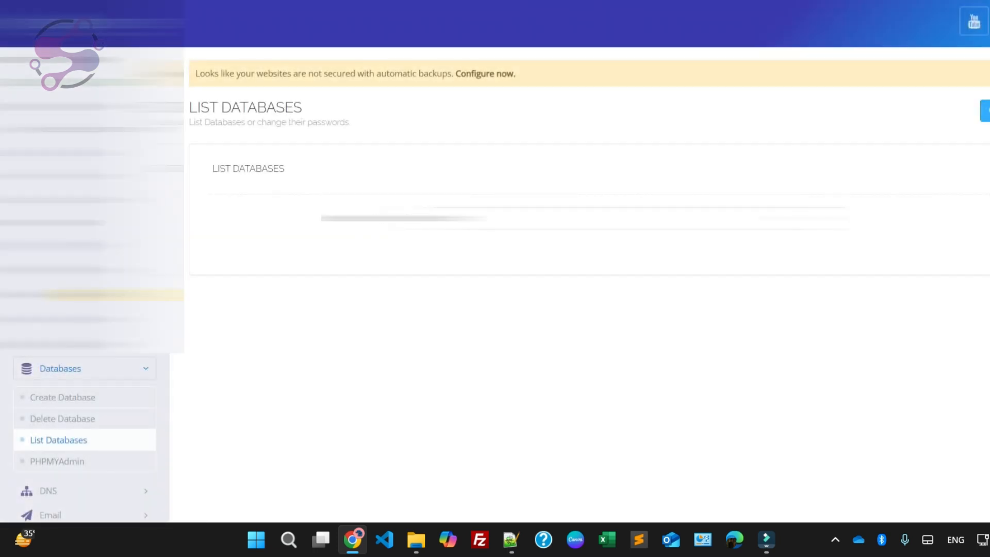
{"action": "left_click", "coordinate": [634, 218]}
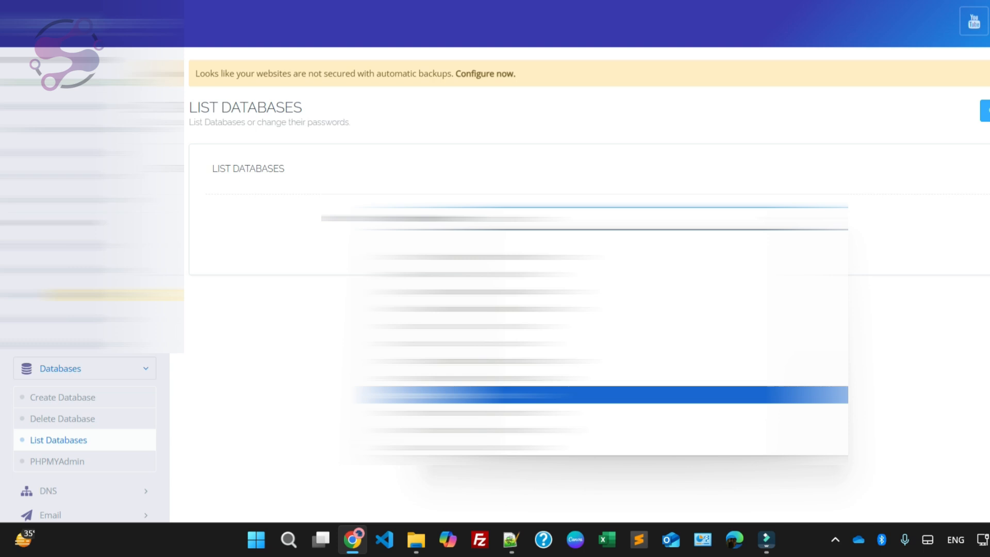
{"action": "left_click", "coordinate": [602, 394]}
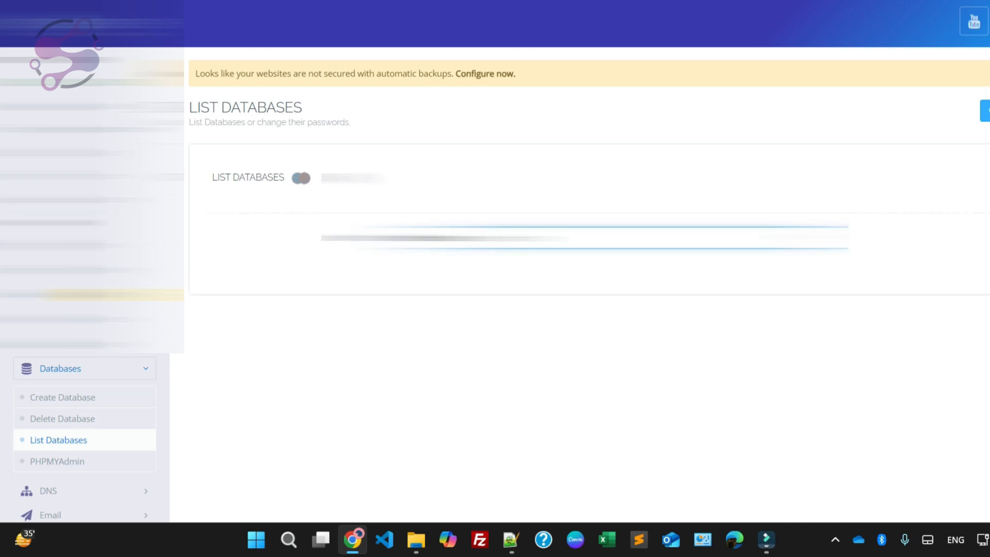
{"action": "scroll", "coordinate": [587, 278], "scroll_direction": "down", "scroll_amount": 4}
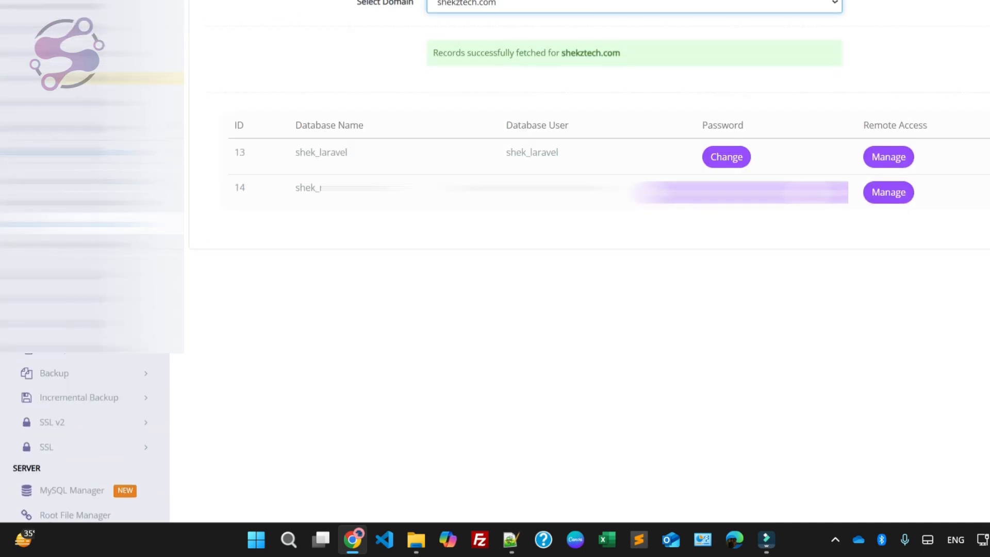
{"action": "scroll", "coordinate": [494, 278], "scroll_direction": "up", "scroll_amount": 4}
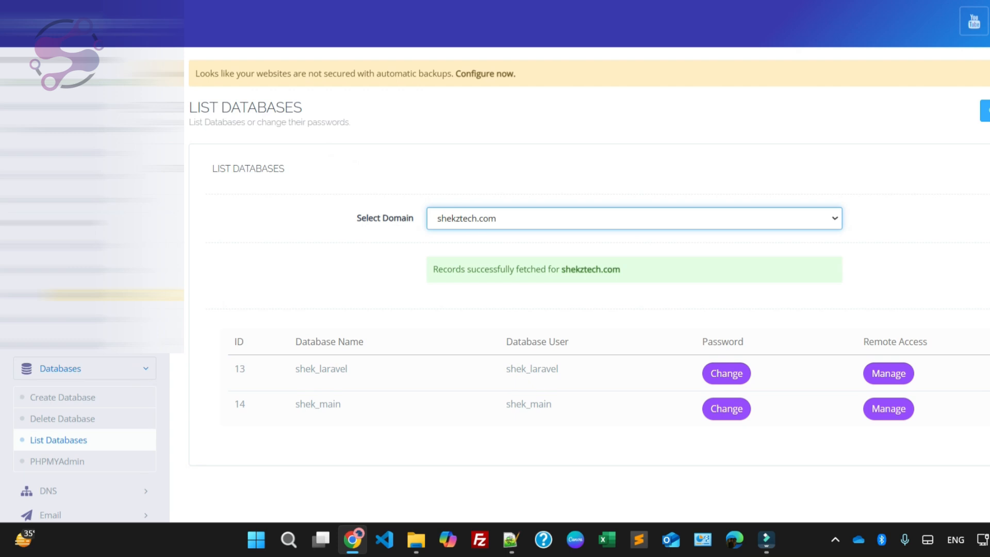
Step: Reopen the database list for shekztech.com and review its database entries
{"action": "scroll", "coordinate": [495, 278], "scroll_direction": "down", "scroll_amount": 2}
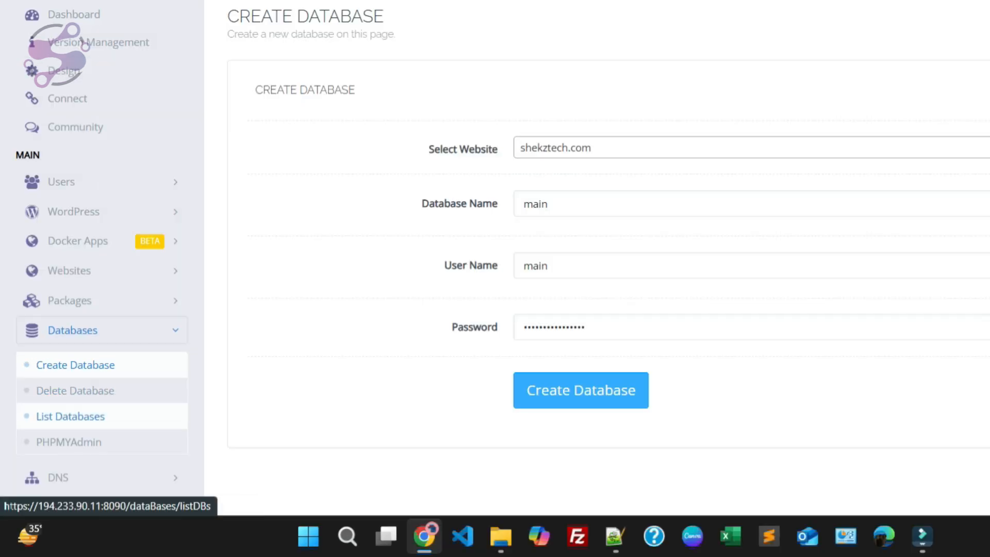
{"action": "left_click", "coordinate": [70, 417]}
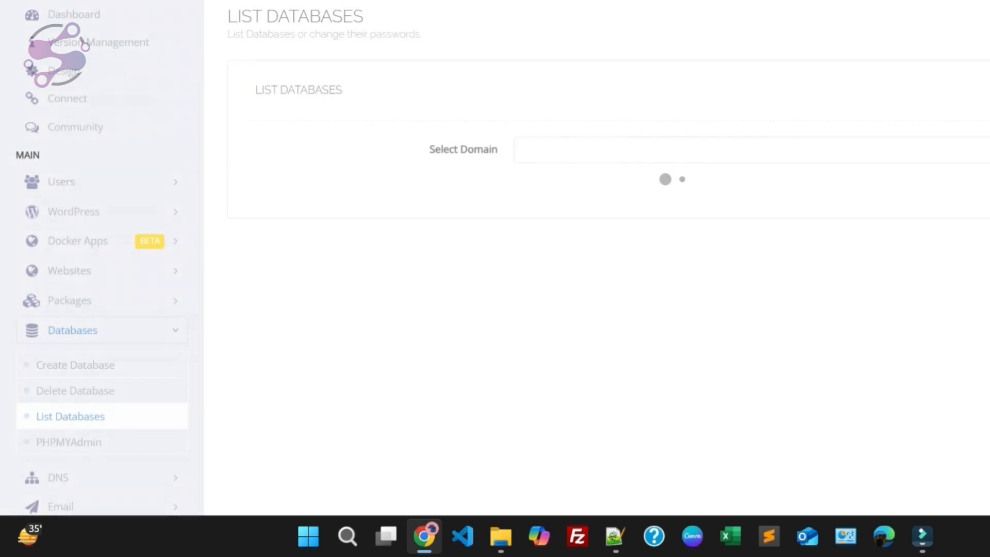
{"action": "left_click", "coordinate": [768, 150]}
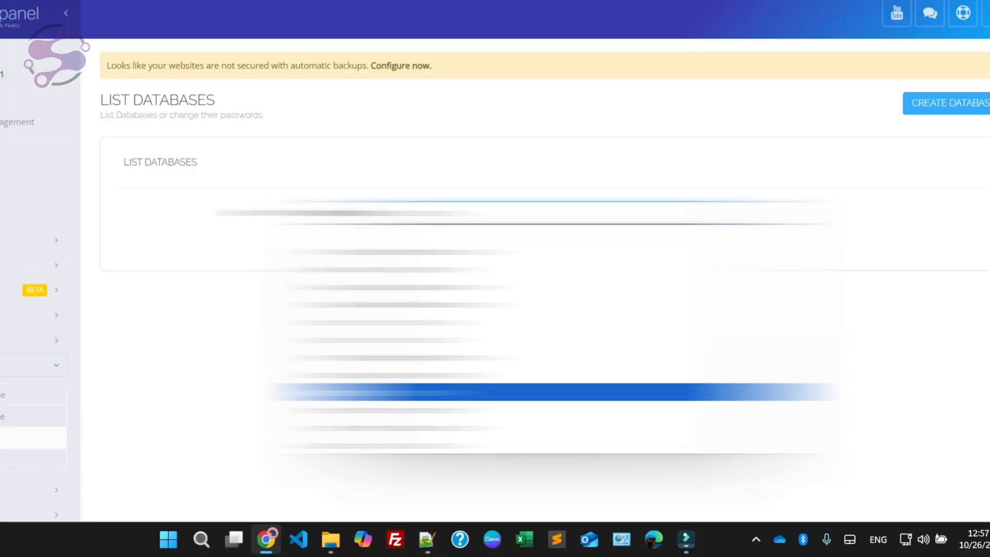
{"action": "left_click", "coordinate": [552, 392]}
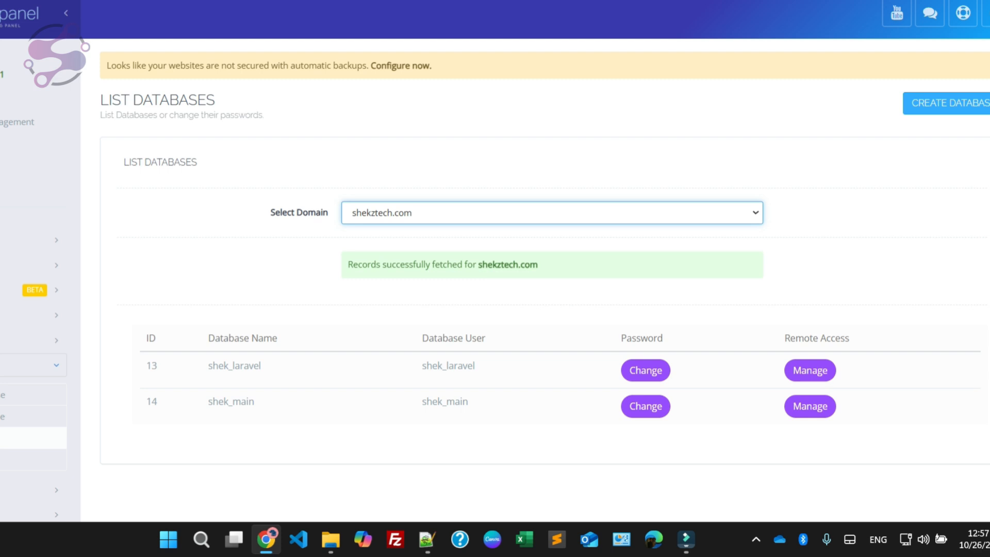
{"action": "scroll", "coordinate": [516, 258], "scroll_direction": "down", "scroll_amount": 5}
{"action": "scroll", "coordinate": [495, 258], "scroll_direction": "up", "scroll_amount": 5}
{"action": "scroll", "coordinate": [810, 297], "scroll_direction": "down", "scroll_amount": 2}
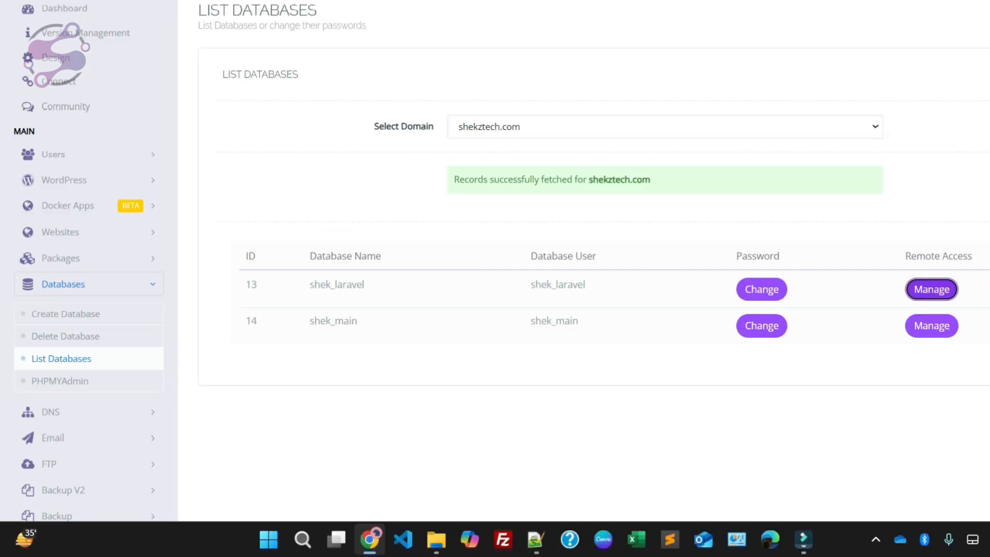
Step: Open phpMyAdmin from CyberPanel and go to the import page of the shek_laravel database
{"action": "left_click", "coordinate": [59, 380]}
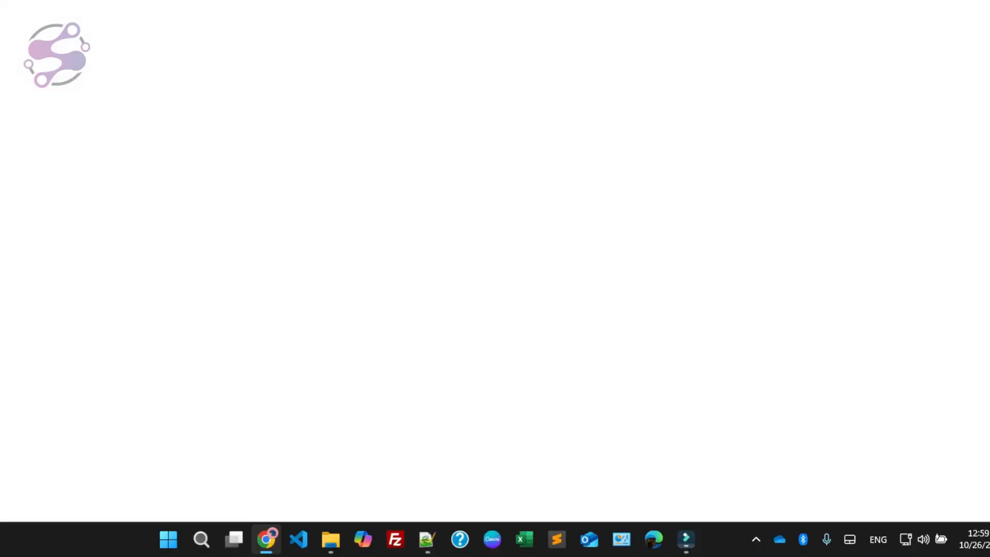
{"action": "left_click", "coordinate": [331, 539]}
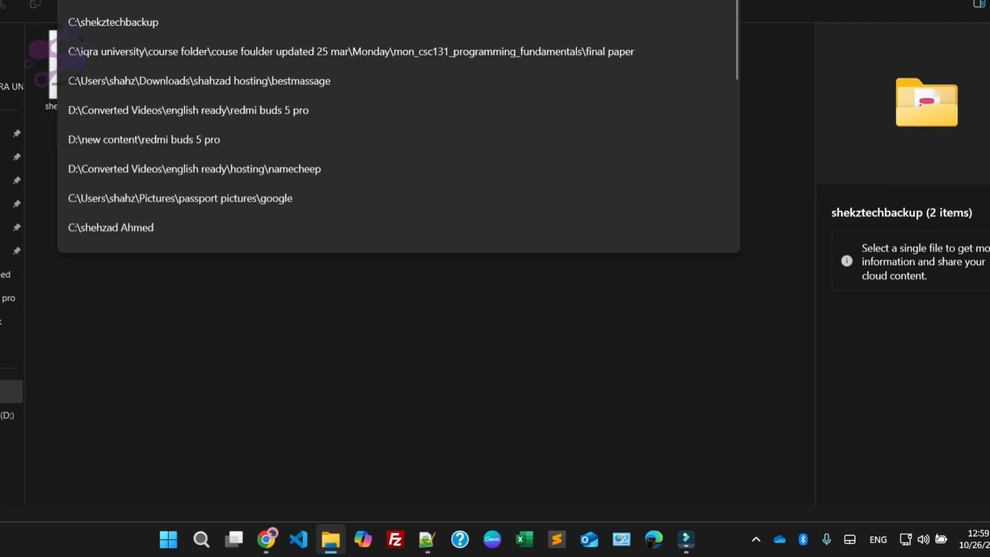
{"action": "key", "text": "alt+Tab"}
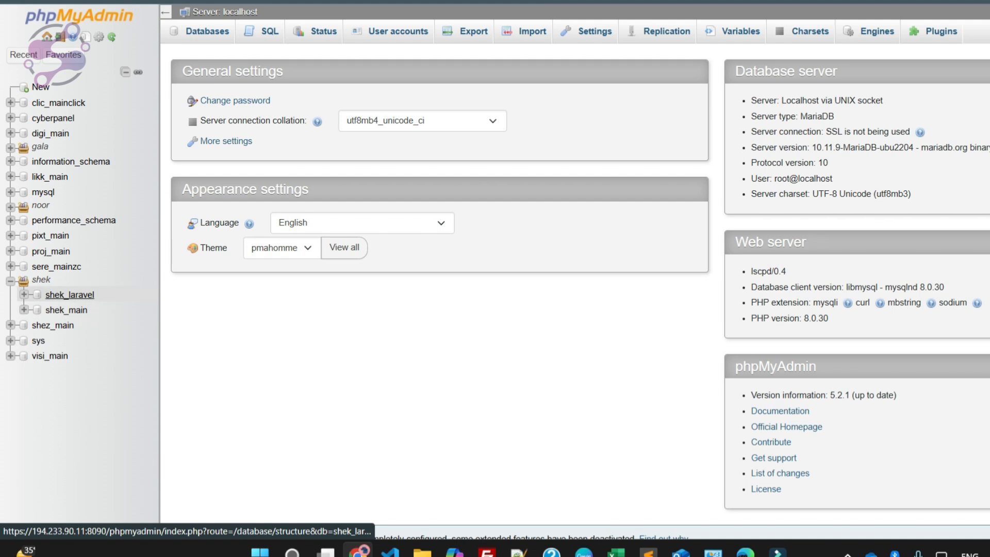
{"action": "left_click", "coordinate": [23, 293]}
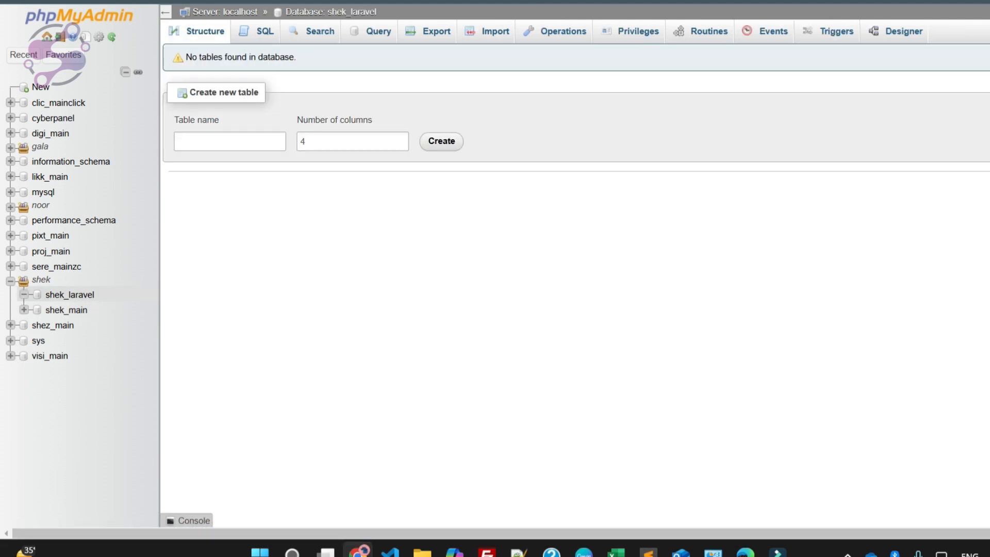
{"action": "left_click", "coordinate": [495, 31]}
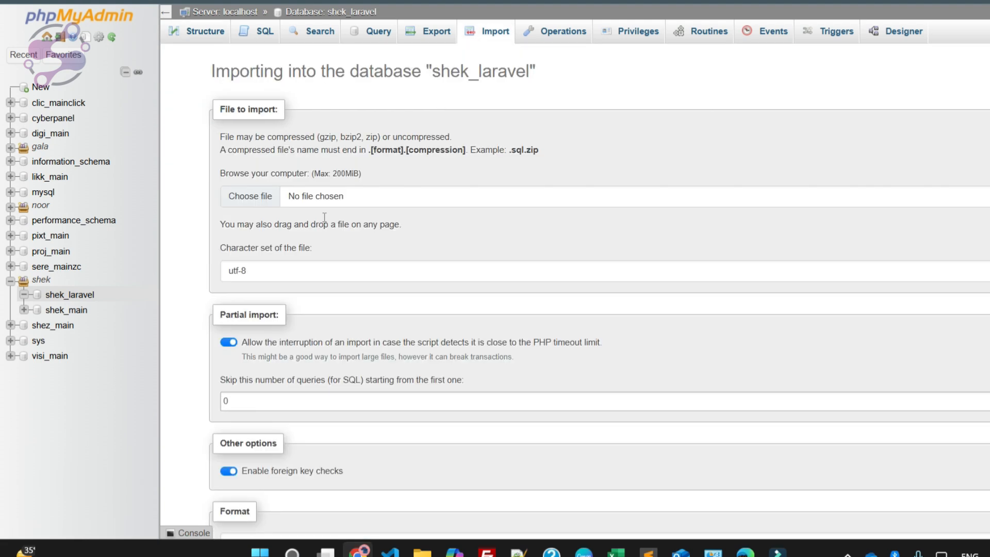
Step: Choose the shekzee_laravel SQL file and import it into shek_laravel with the default SQL options
{"action": "left_click", "coordinate": [250, 196]}
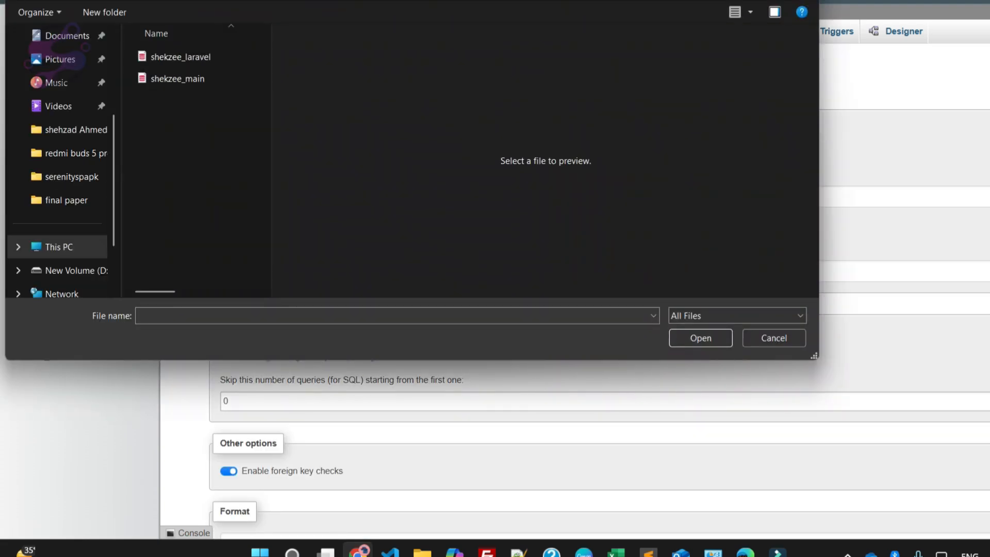
{"action": "left_click", "coordinate": [180, 57]}
{"action": "left_click", "coordinate": [700, 338]}
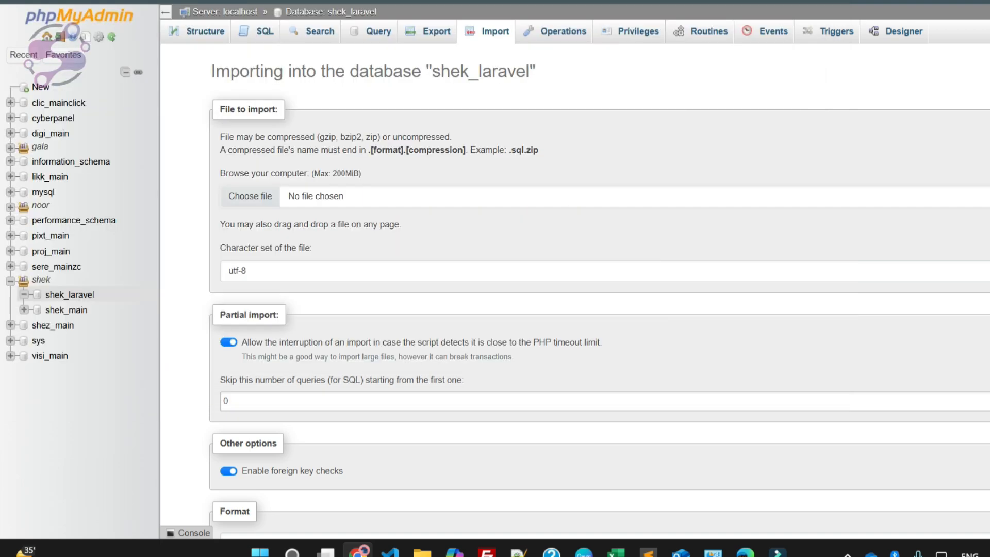
{"action": "scroll", "coordinate": [598, 288], "scroll_direction": "down", "scroll_amount": 4}
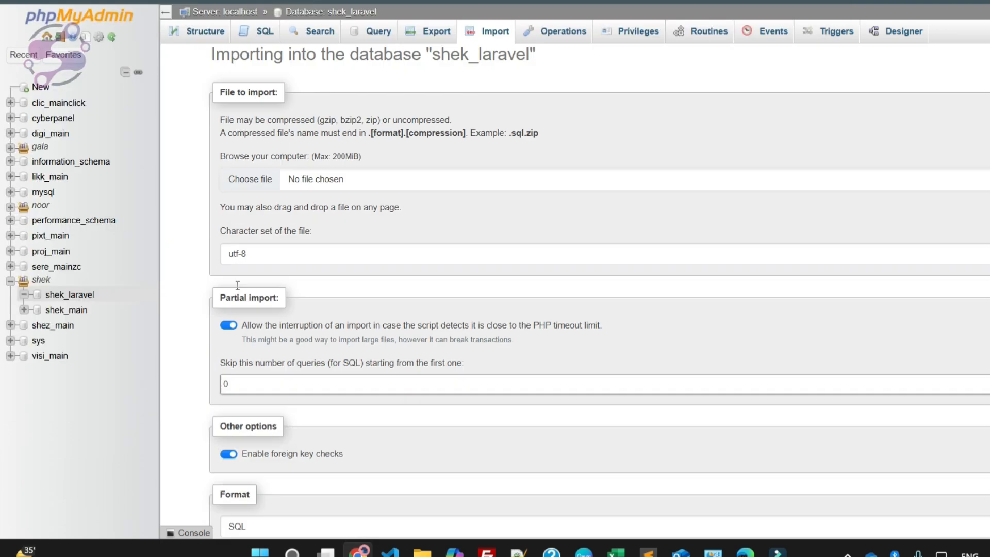
{"action": "scroll", "coordinate": [239, 283], "scroll_direction": "down", "scroll_amount": 1}
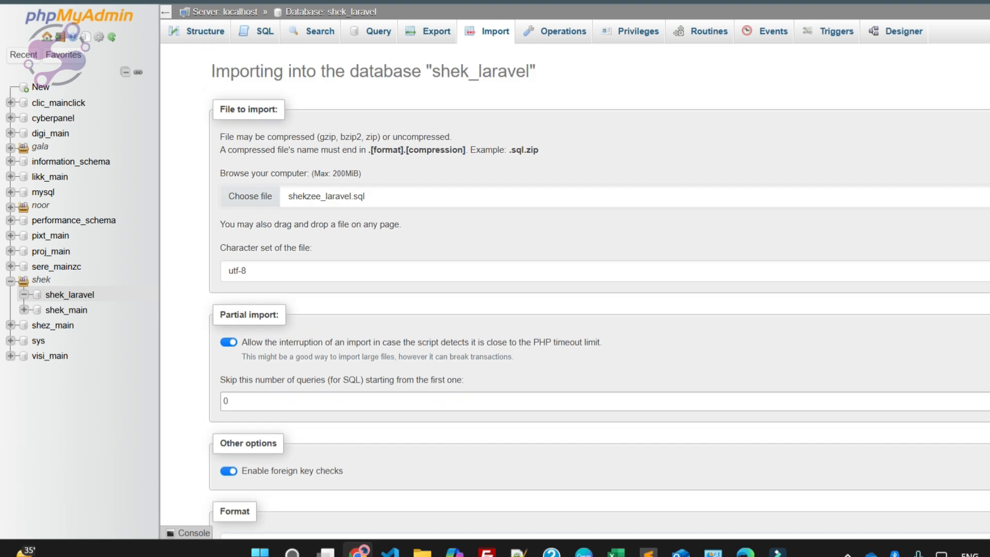
{"action": "scroll", "coordinate": [232, 415], "scroll_direction": "down", "scroll_amount": 4}
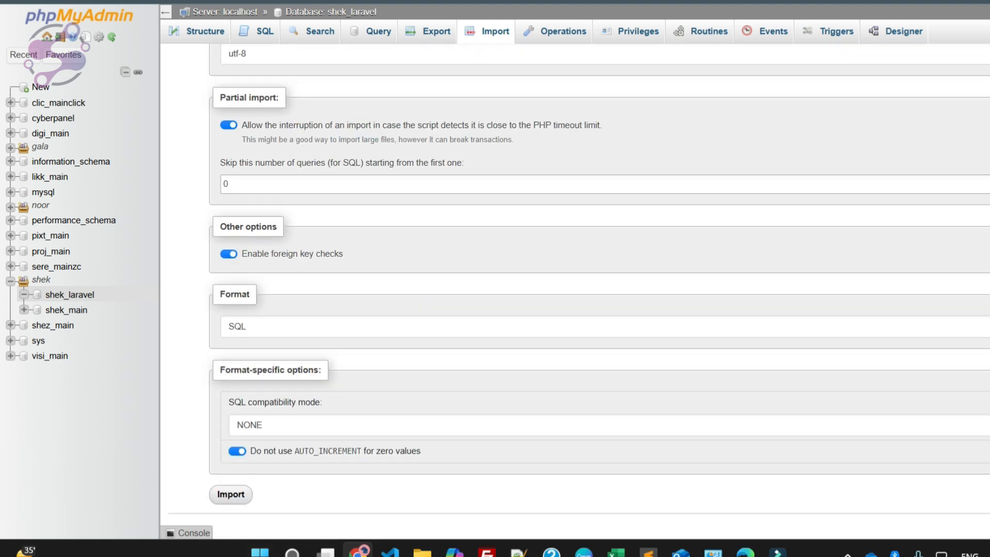
{"action": "left_click", "coordinate": [230, 492]}
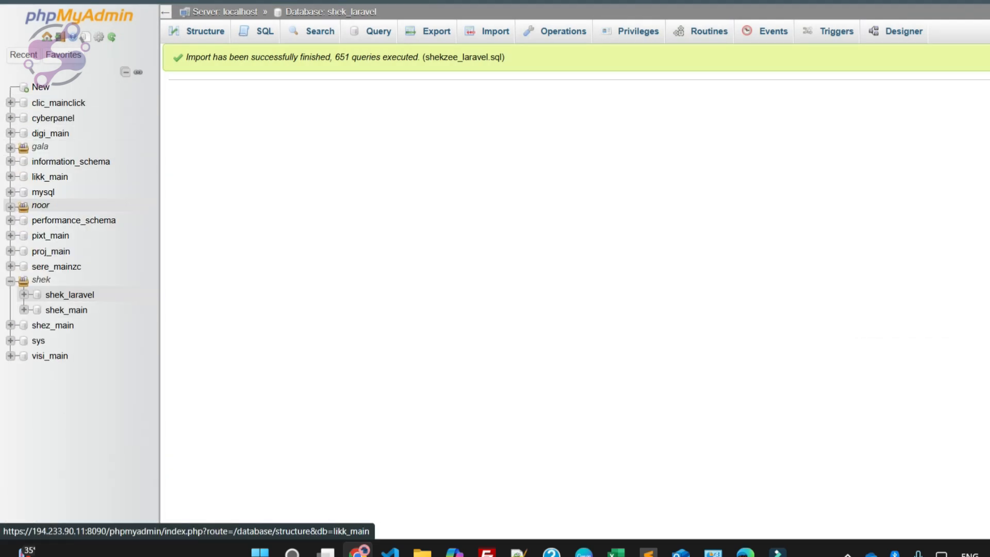
Step: Import the shekzee_main SQL file into the shek_main database with the default options
{"action": "left_click", "coordinate": [66, 310]}
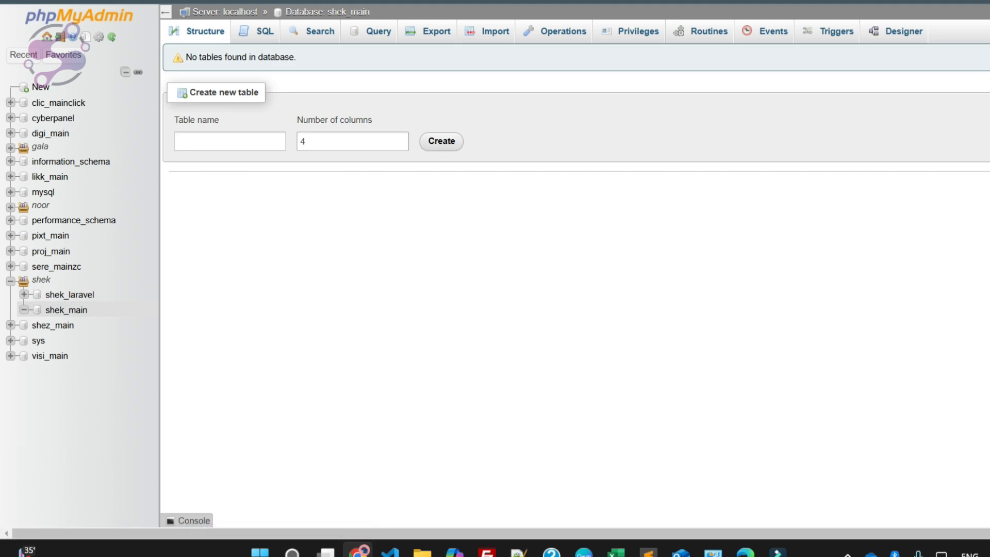
{"action": "left_click", "coordinate": [488, 31]}
{"action": "left_click", "coordinate": [251, 196]}
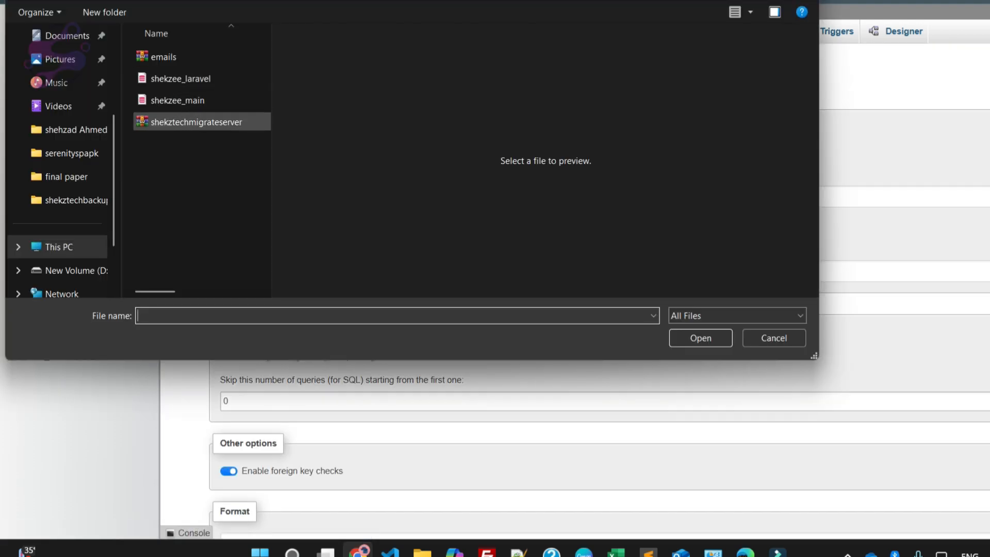
{"action": "left_click", "coordinate": [201, 100]}
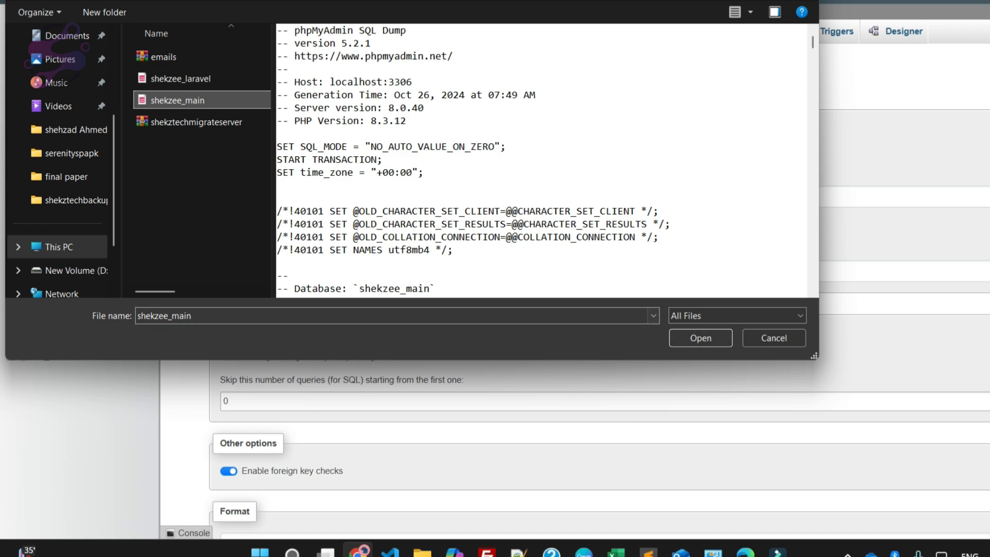
{"action": "key", "text": "Return"}
{"action": "scroll", "coordinate": [579, 287], "scroll_direction": "down", "scroll_amount": 4}
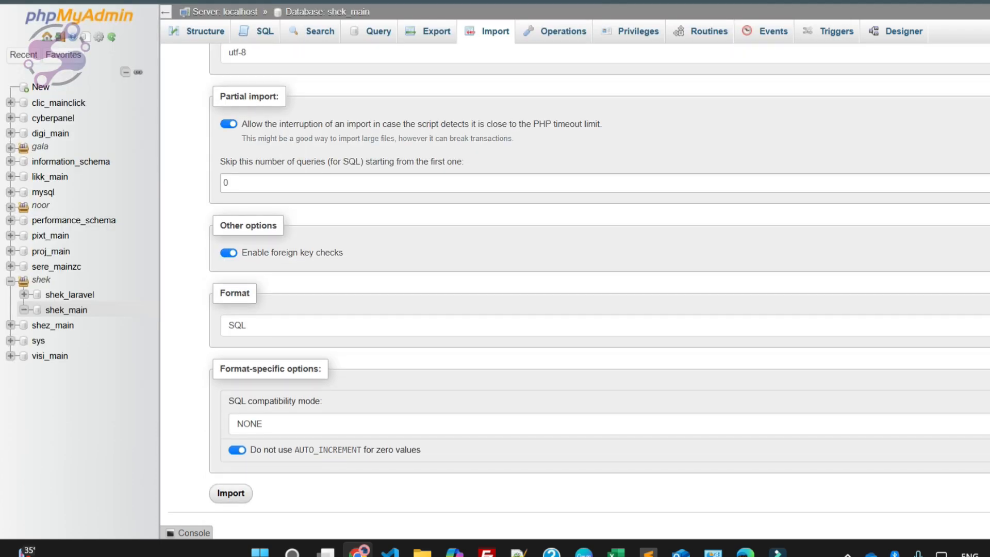
{"action": "left_click", "coordinate": [230, 493]}
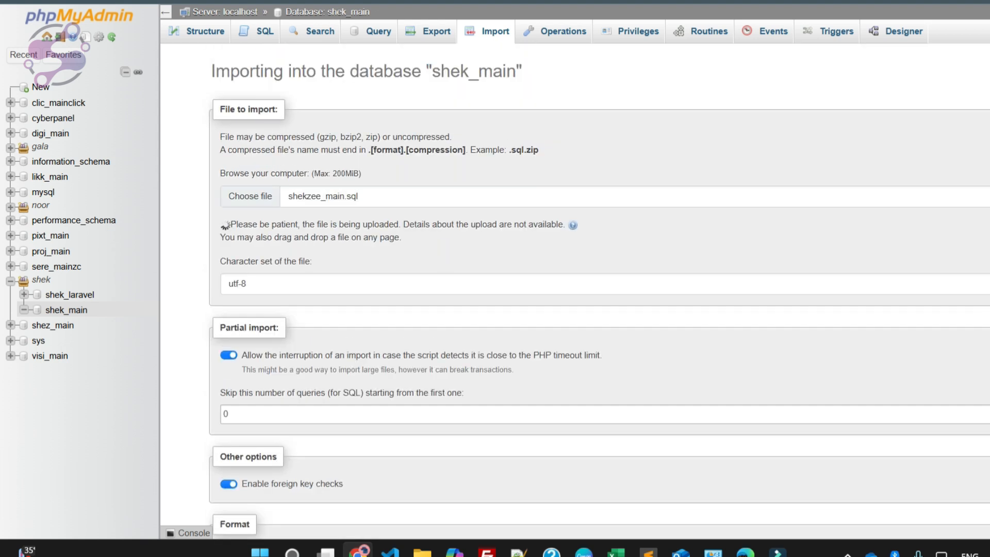
{"action": "left_click_drag", "start_coordinate": [245, 227], "coordinate": [572, 241]}
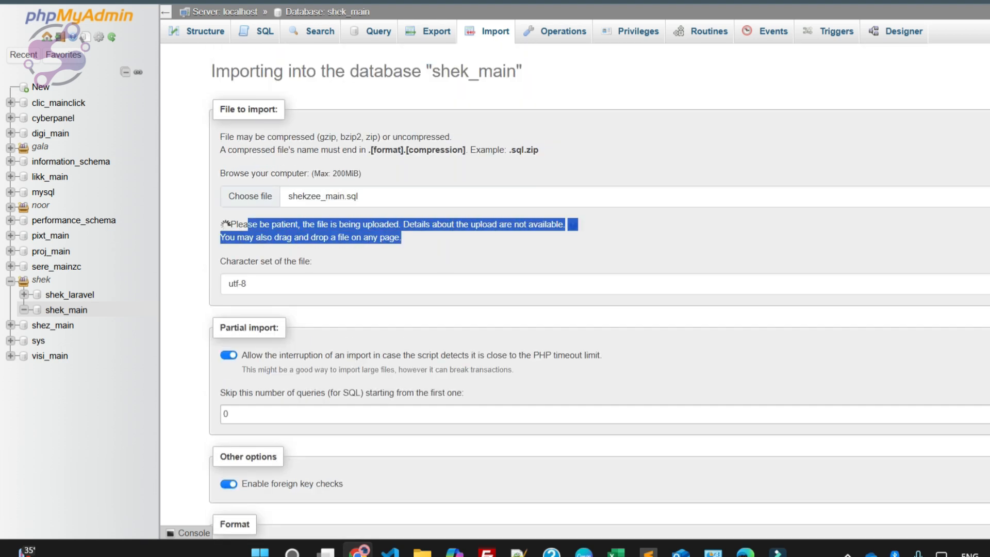
{"action": "left_click", "coordinate": [330, 243]}
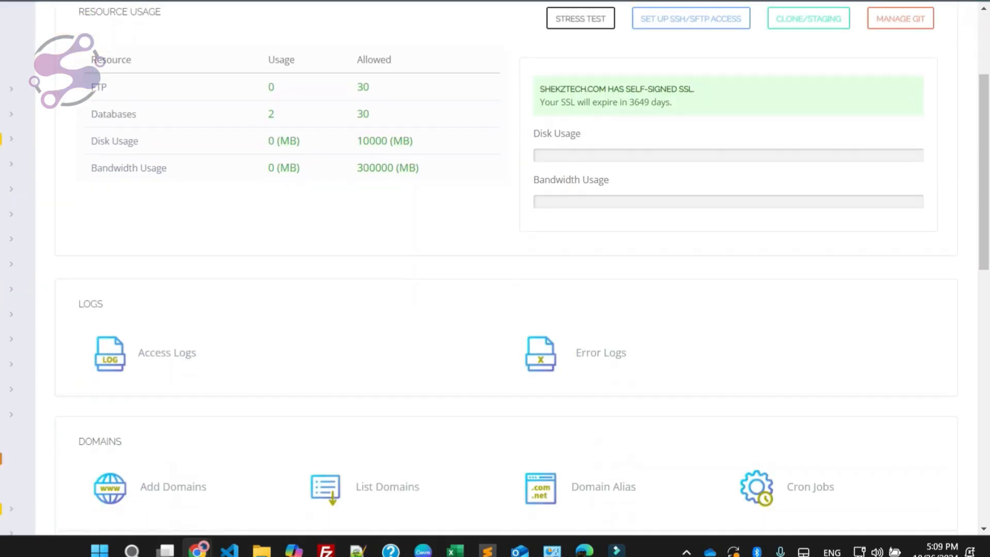
Step: On the shekztech.com management page in CyberPanel, find "ssh" and open the SSH/SFTP access setup
{"action": "scroll", "coordinate": [494, 268], "scroll_direction": "down", "scroll_amount": 4}
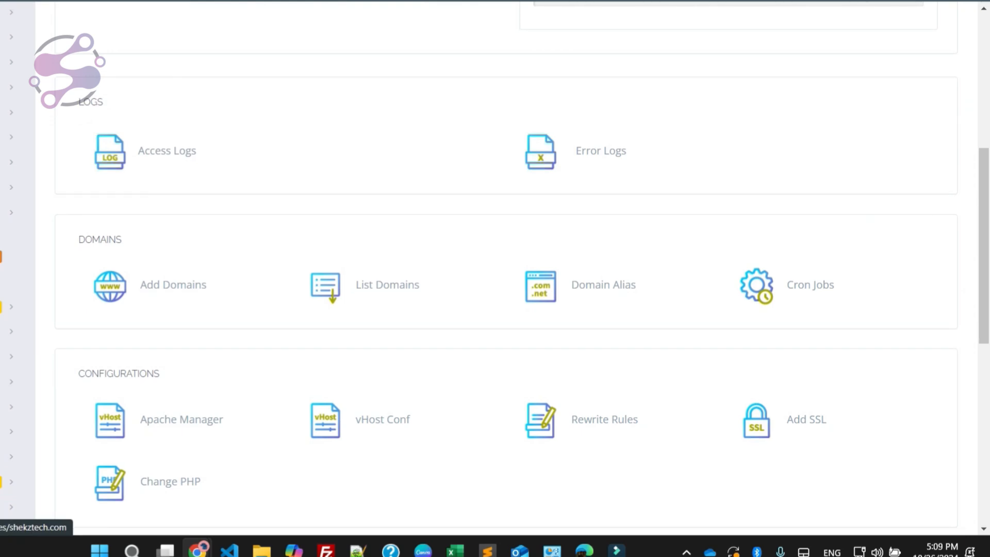
{"action": "scroll", "coordinate": [495, 268], "scroll_direction": "down", "scroll_amount": 2}
{"action": "key", "text": "ctrl+f"}
{"action": "type", "text": "ssh"}
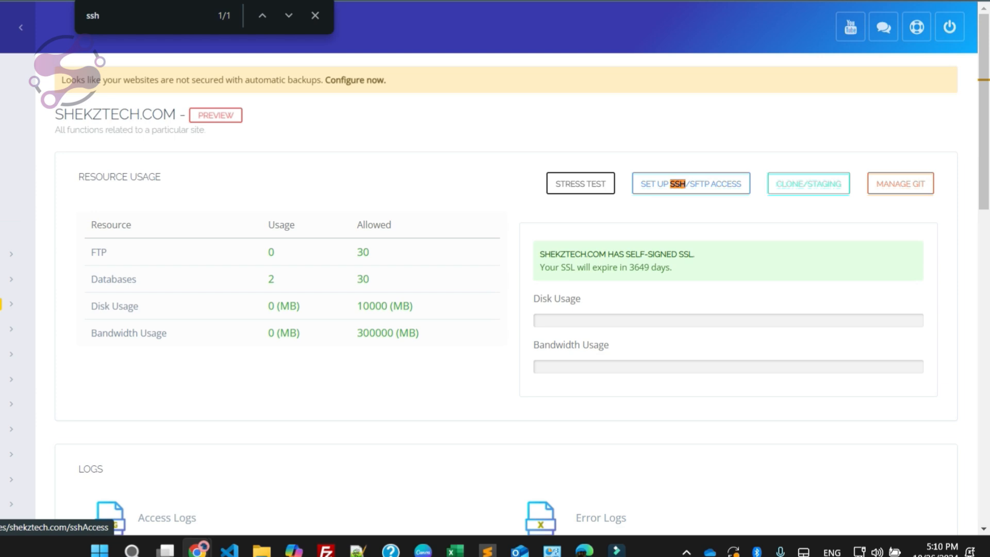
{"action": "left_click", "coordinate": [690, 184]}
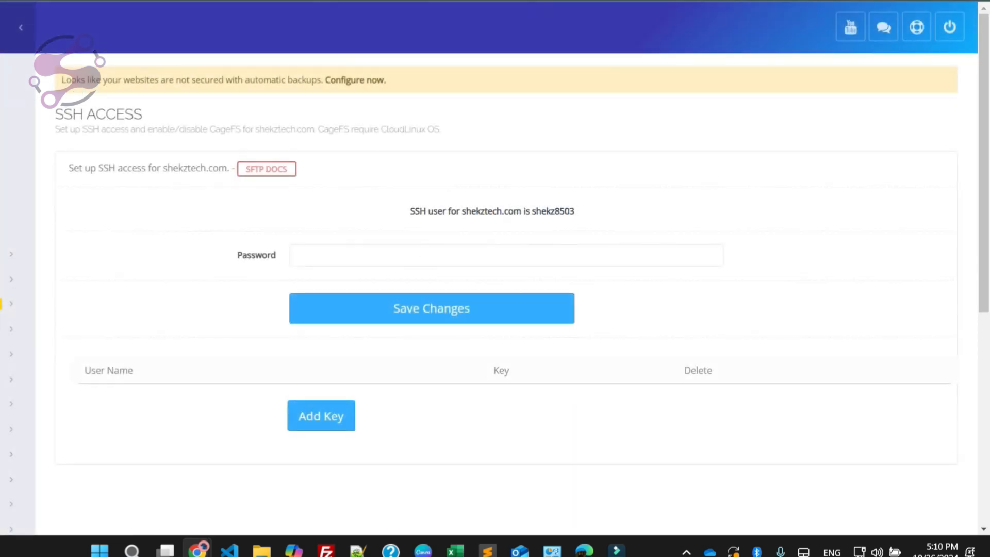
Step: Examine the SSH access page of shekztech.com, including the SSH user, password field and key list
{"action": "scroll", "coordinate": [311, 257], "scroll_direction": "down", "scroll_amount": 4}
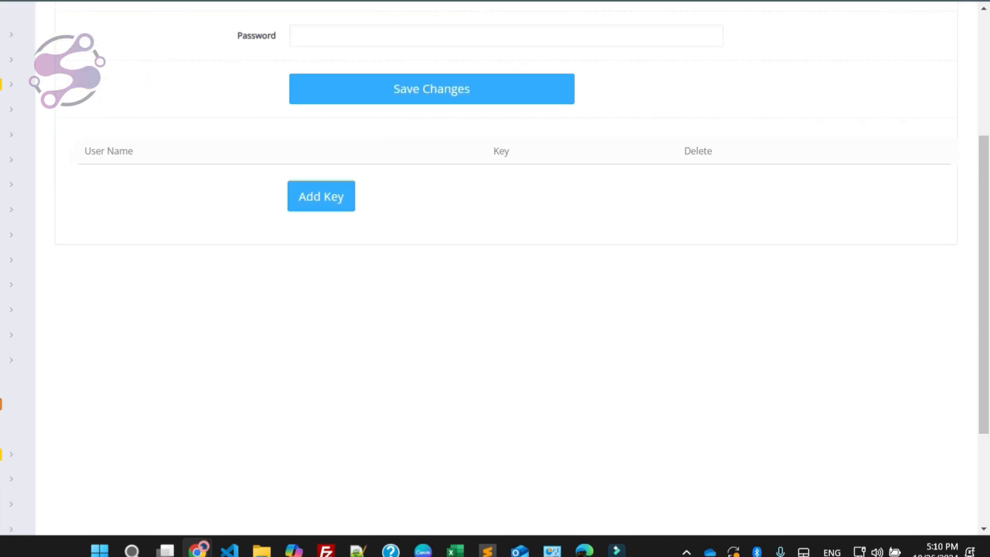
{"action": "left_click", "coordinate": [312, 200]}
{"action": "left_click", "coordinate": [334, 232]}
{"action": "scroll", "coordinate": [335, 232], "scroll_direction": "up", "scroll_amount": 3}
{"action": "left_click", "coordinate": [360, 182]}
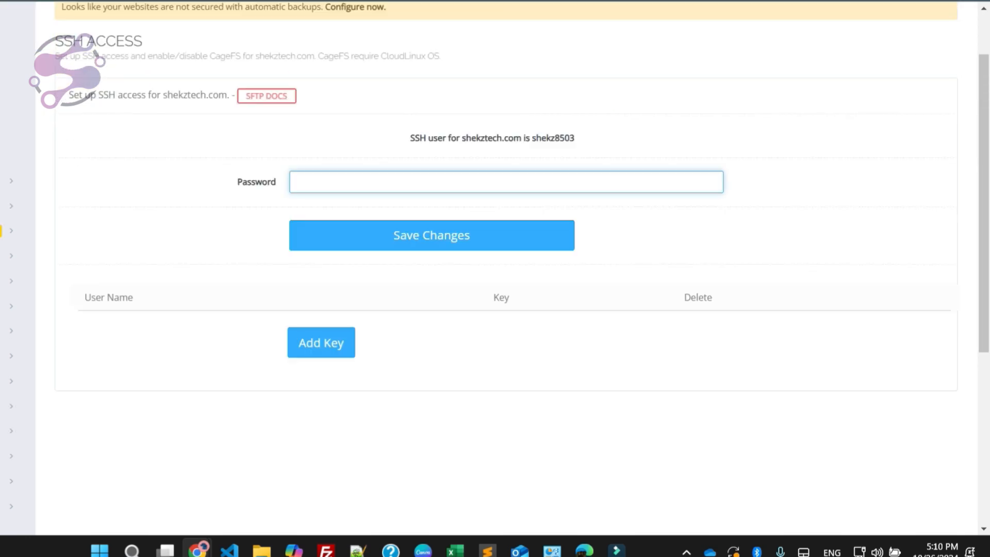
{"action": "left_click_drag", "start_coordinate": [522, 138], "coordinate": [565, 138]}
{"action": "double_click", "coordinate": [554, 138]}
{"action": "left_click", "coordinate": [554, 138]}
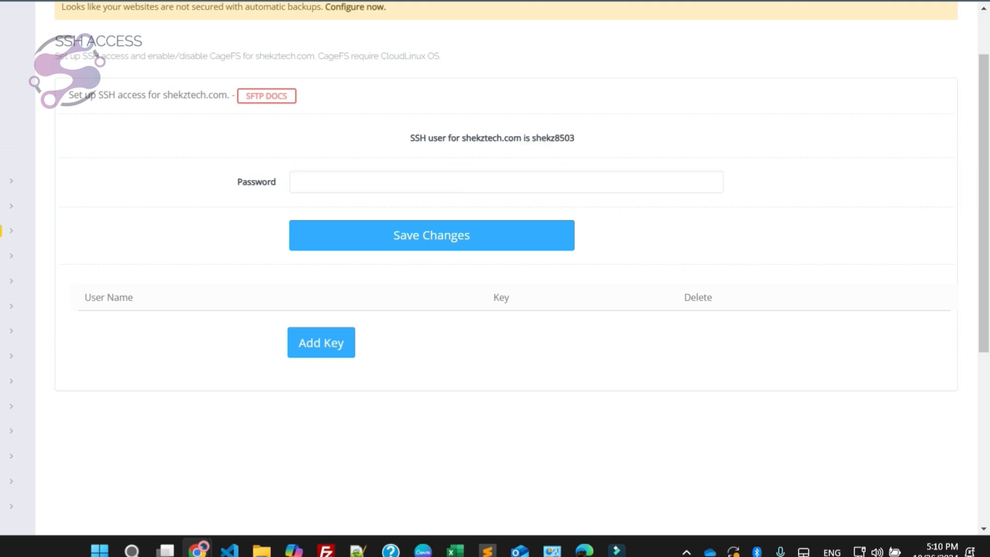
Step: Copy the saved password from the Notepad++ notes and paste it into the SSH access password field in CyberPanel
{"action": "left_click", "coordinate": [395, 189]}
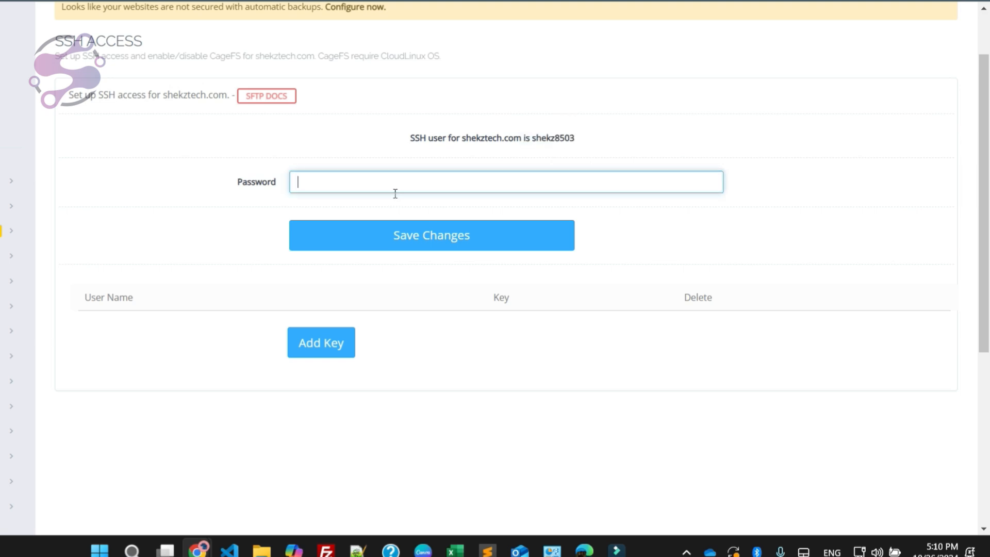
{"action": "left_click", "coordinate": [357, 550]}
{"action": "left_click", "coordinate": [260, 262]}
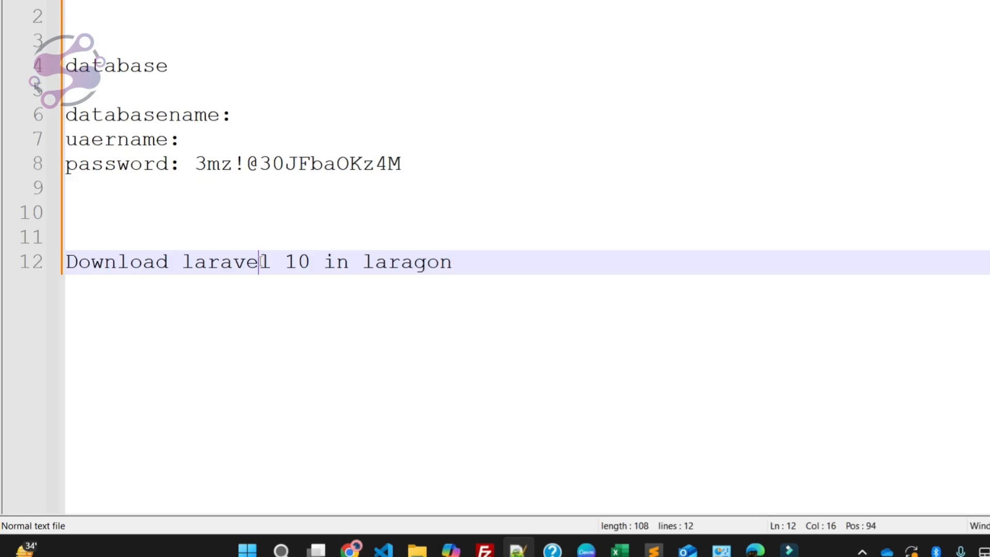
{"action": "left_click_drag", "start_coordinate": [196, 164], "coordinate": [407, 164]}
{"action": "left_click", "coordinate": [350, 549]}
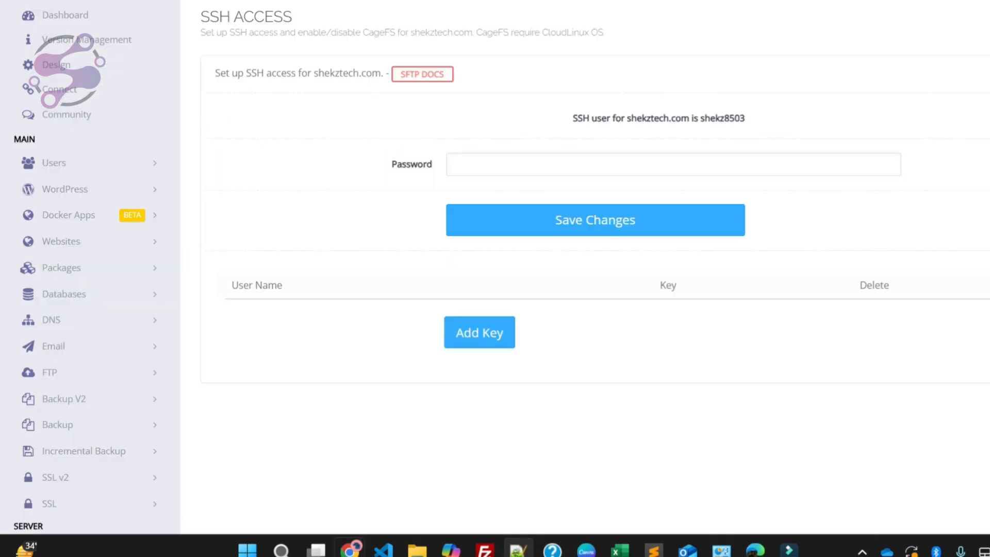
{"action": "key", "text": "ctrl+v"}
{"action": "key", "text": "alt+Tab"}
Step: Delete the line "Download laravel 10 in laragon" from the notes, then return to CyberPanel and save the SSH access changes
{"action": "left_click", "coordinate": [160, 275]}
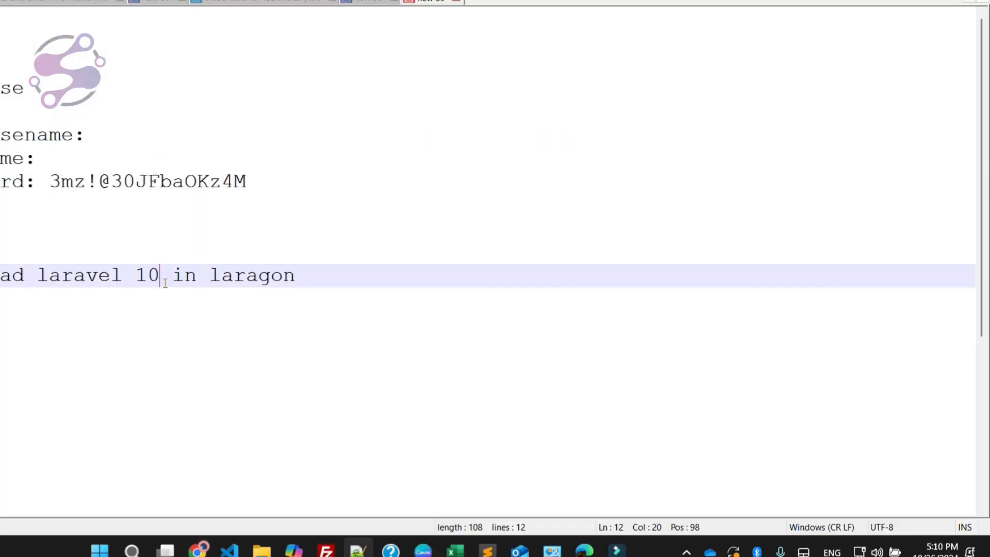
{"action": "left_click_drag", "start_coordinate": [293, 275], "coordinate": [0, 275]}
{"action": "key", "text": "BackSpace"}
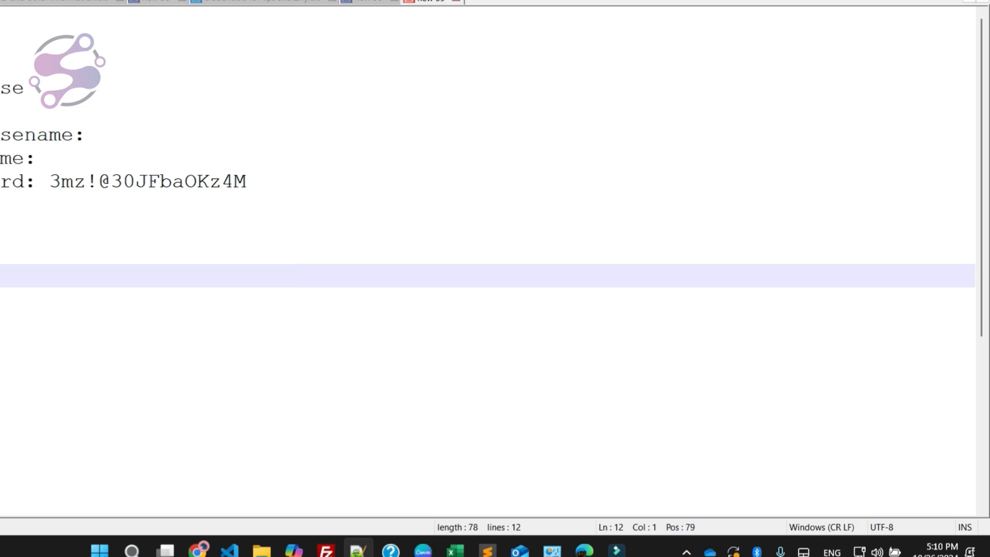
{"action": "key", "text": "alt+Tab"}
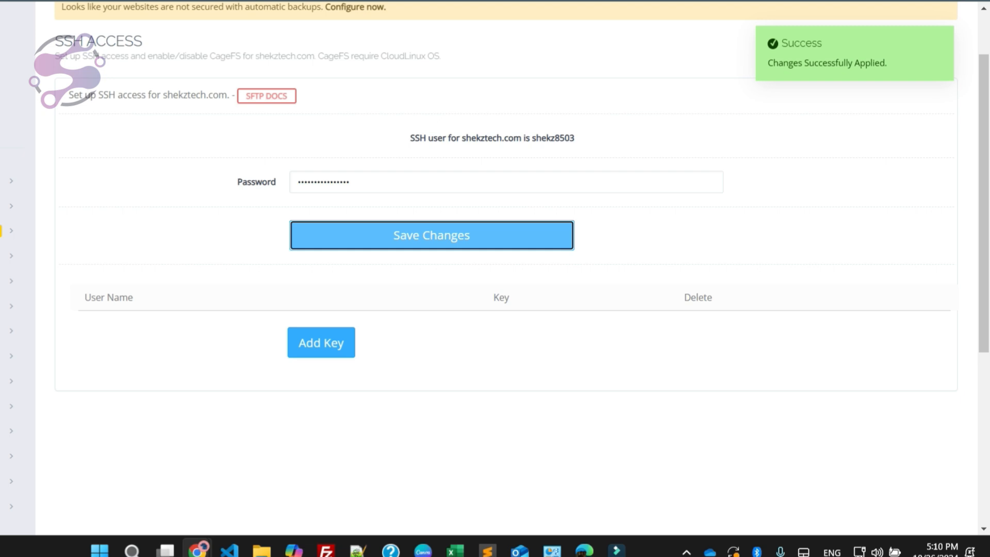
Step: Review the SSH user on the shekztech.com SSH access page and look through the site's homepage
{"action": "scroll", "coordinate": [495, 278], "scroll_direction": "up", "scroll_amount": 2}
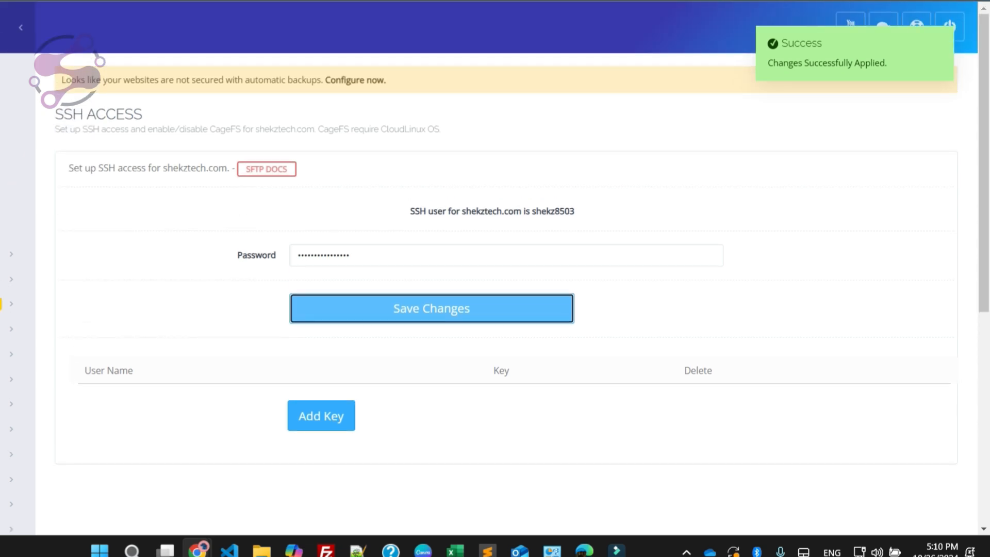
{"action": "double_click", "coordinate": [70, 114]}
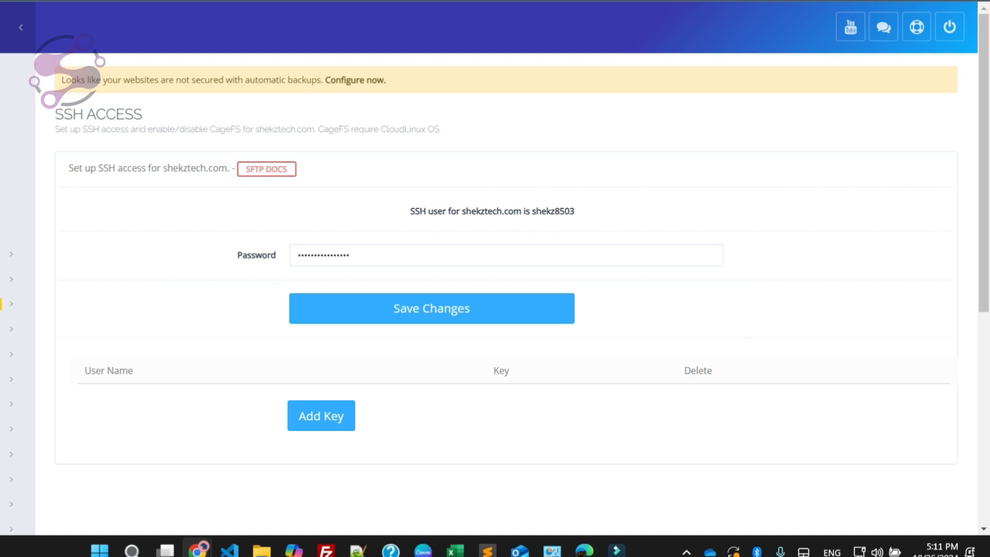
{"action": "double_click", "coordinate": [552, 211]}
{"action": "left_click", "coordinate": [385, 263]}
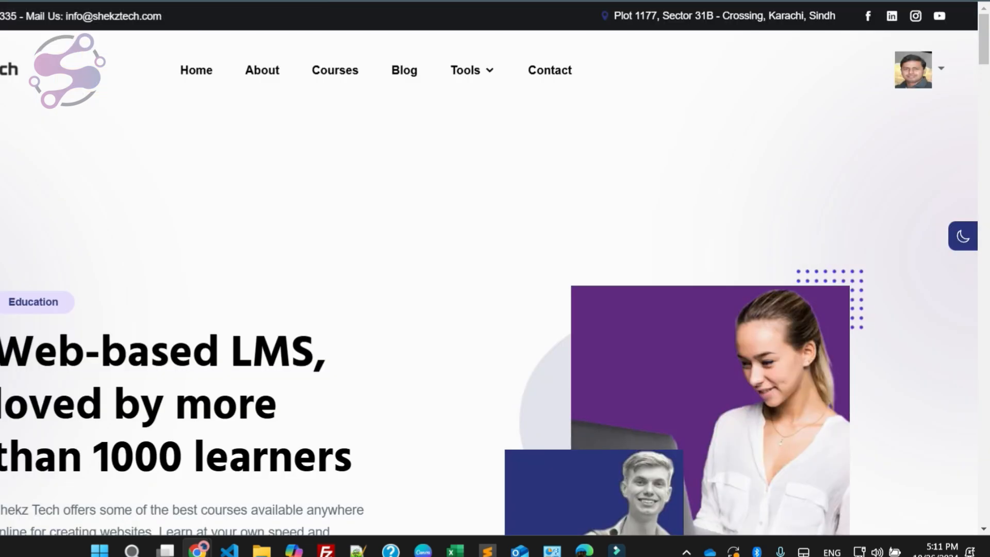
{"action": "scroll", "coordinate": [495, 278], "scroll_direction": "down", "scroll_amount": 15}
{"action": "scroll", "coordinate": [494, 279], "scroll_direction": "down", "scroll_amount": 20}
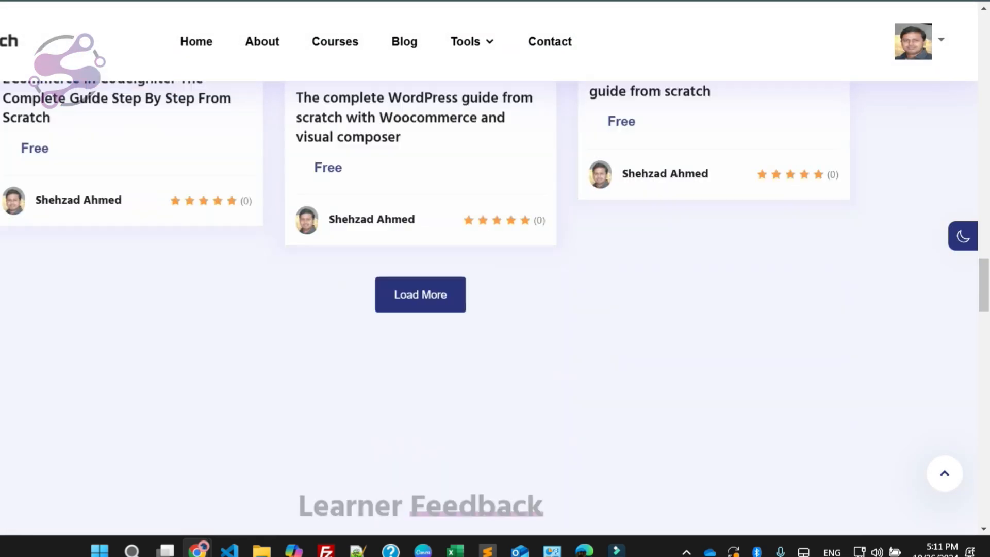
{"action": "scroll", "coordinate": [495, 278], "scroll_direction": "up", "scroll_amount": 20}
{"action": "scroll", "coordinate": [495, 278], "scroll_direction": "up", "scroll_amount": 5}
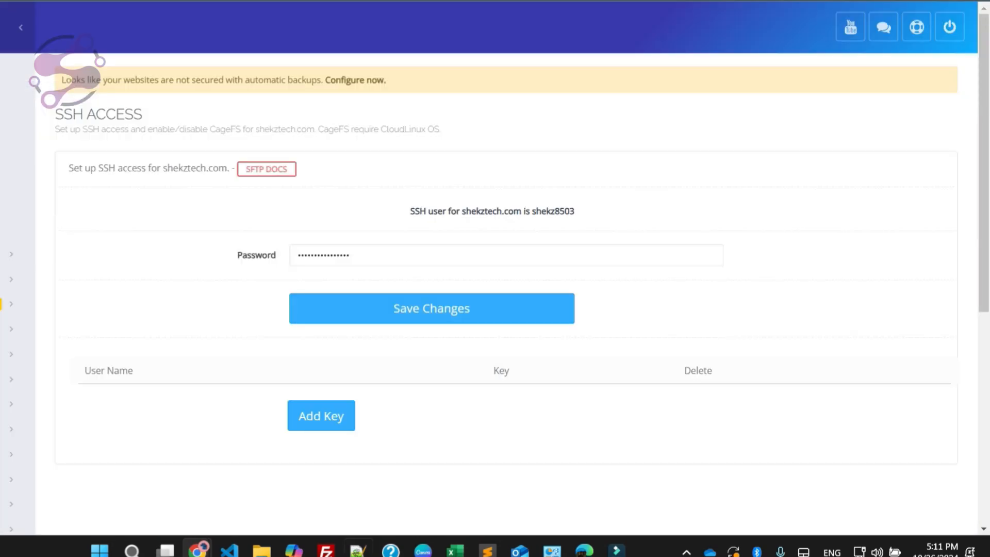
Step: Check the saved password in the Notepad++ notes and look over the SSH access page in CyberPanel again
{"action": "left_click", "coordinate": [358, 551]}
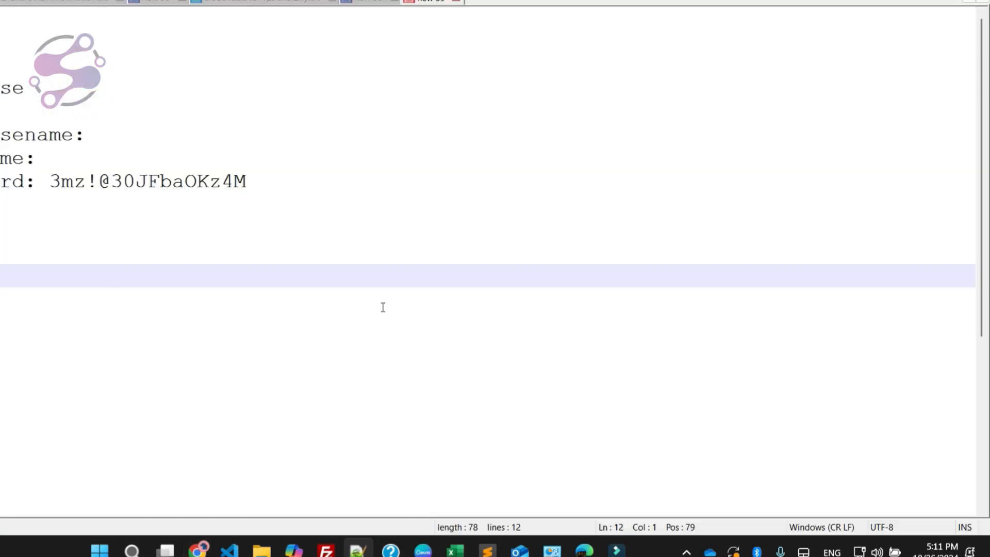
{"action": "left_click", "coordinate": [292, 183]}
{"action": "left_click_drag", "start_coordinate": [50, 181], "coordinate": [247, 187]}
{"action": "left_click", "coordinate": [113, 238]}
{"action": "key", "text": "alt+Tab"}
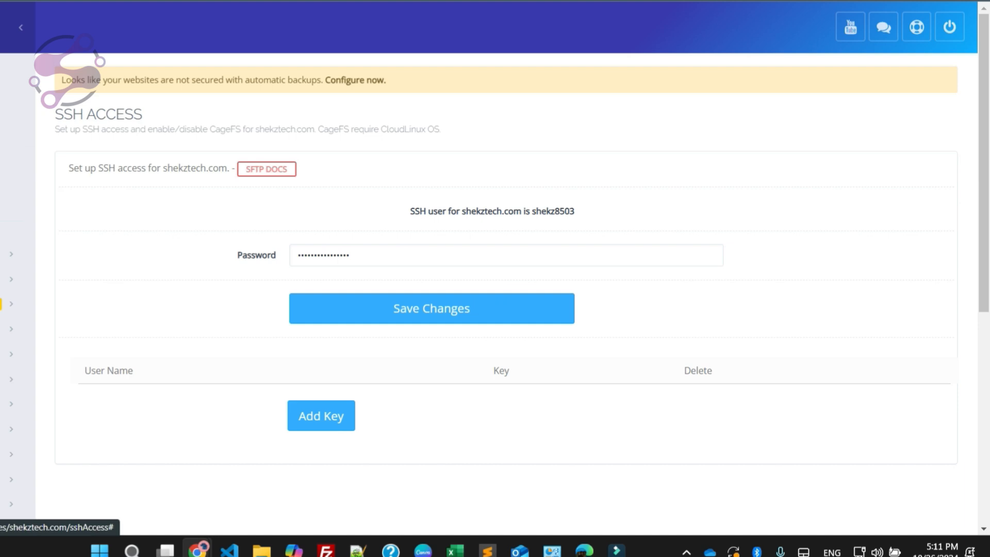
{"action": "scroll", "coordinate": [495, 279], "scroll_direction": "down", "scroll_amount": 8}
{"action": "scroll", "coordinate": [495, 278], "scroll_direction": "down", "scroll_amount": 8}
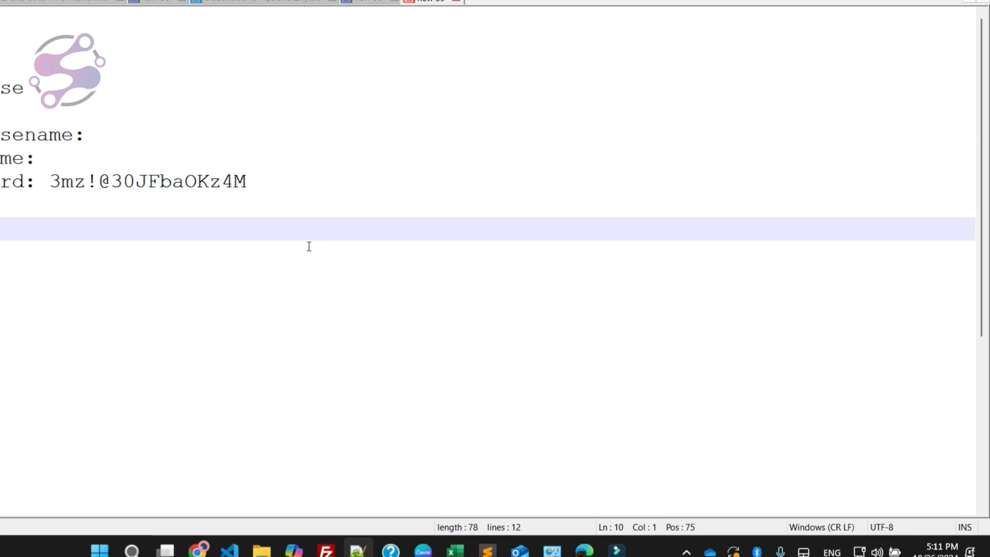
{"action": "scroll", "coordinate": [495, 278], "scroll_direction": "up", "scroll_amount": 4}
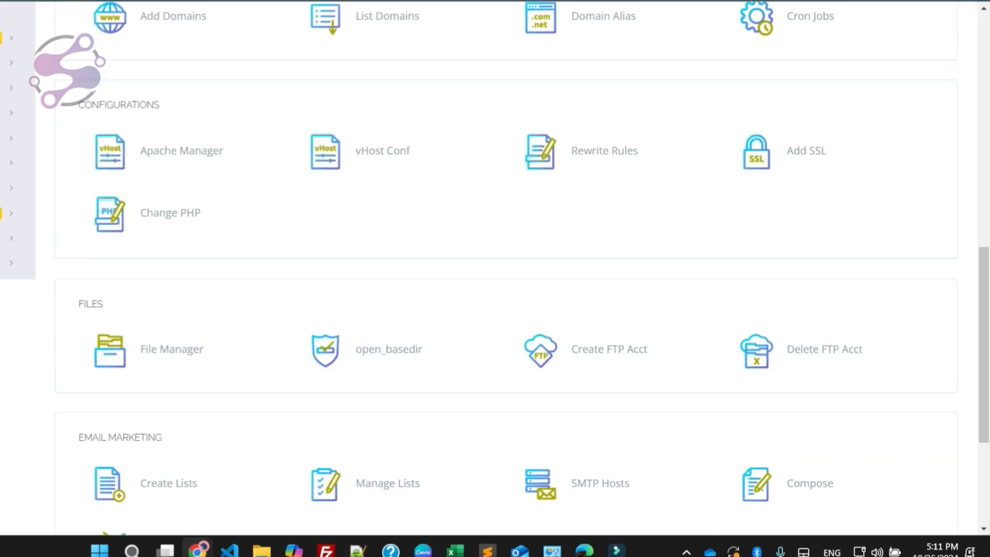
Step: Return to the website management page in CyberPanel, open the database list and select shekztech.com as the domain
{"action": "left_click", "coordinate": [171, 349]}
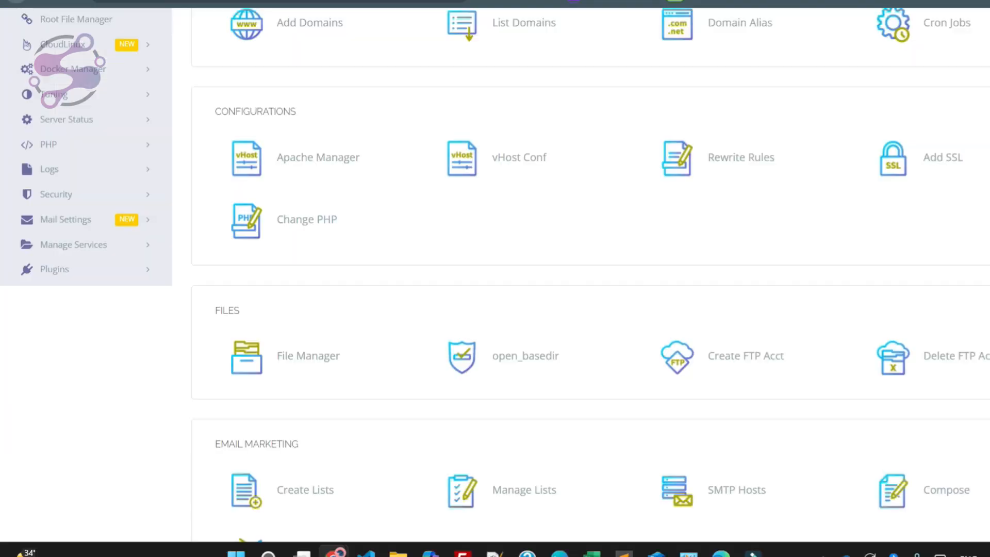
{"action": "scroll", "coordinate": [494, 279], "scroll_direction": "up", "scroll_amount": 4}
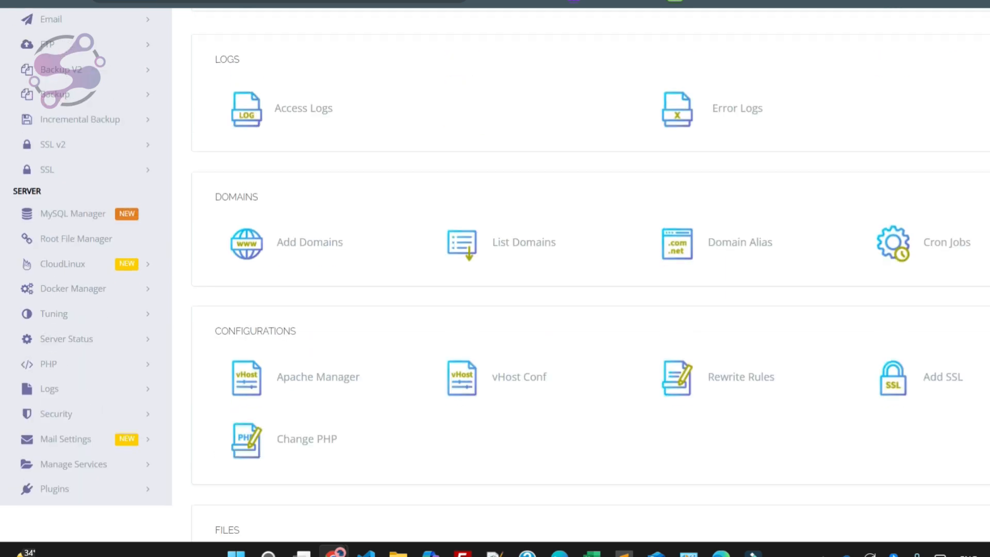
{"action": "scroll", "coordinate": [69, 121], "scroll_direction": "up", "scroll_amount": 3}
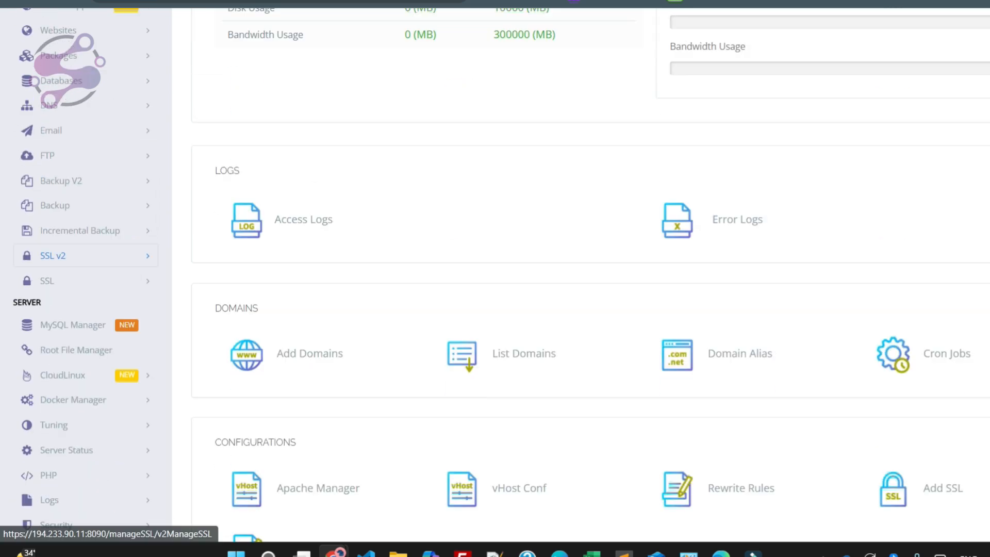
{"action": "left_click", "coordinate": [69, 117]}
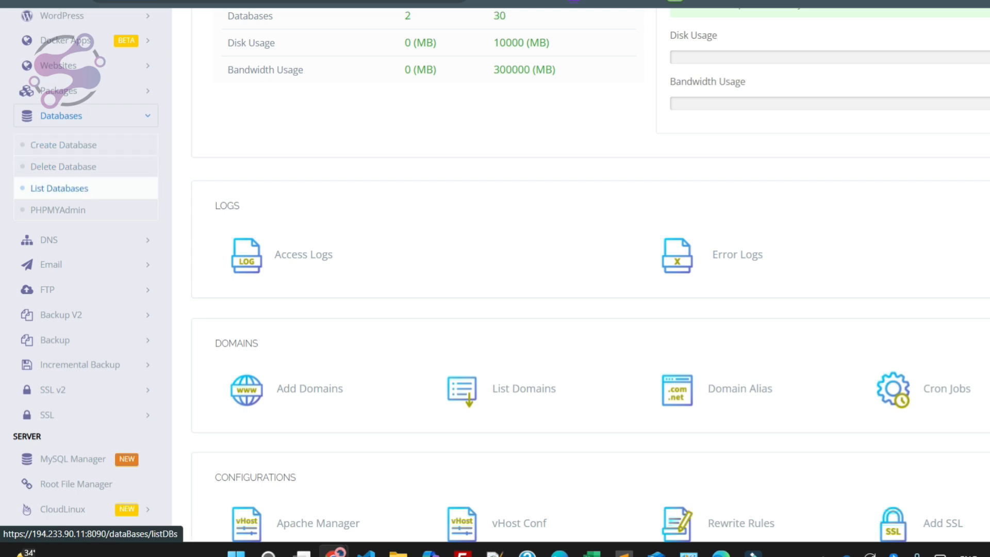
{"action": "left_click", "coordinate": [59, 189]}
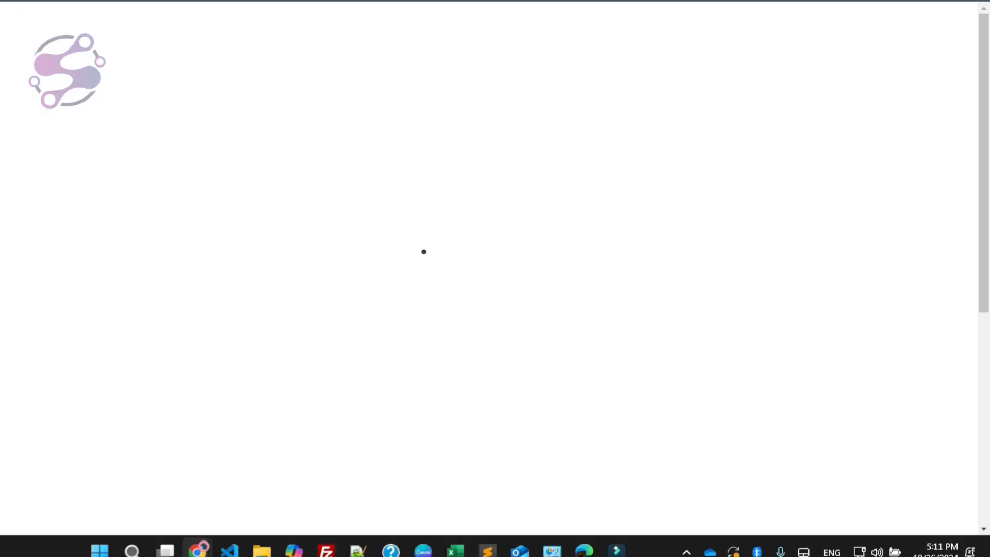
{"action": "left_click", "coordinate": [506, 226]}
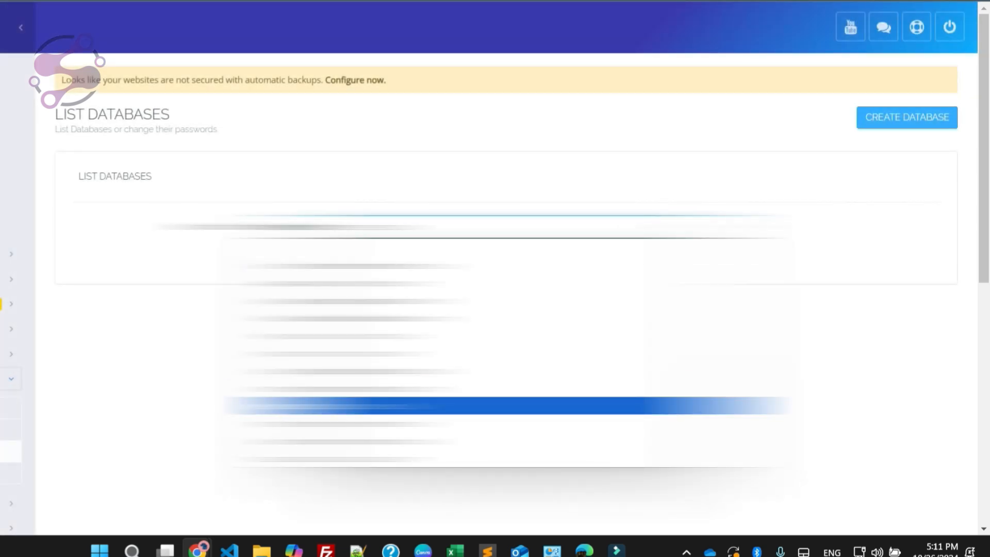
{"action": "left_click", "coordinate": [506, 405]}
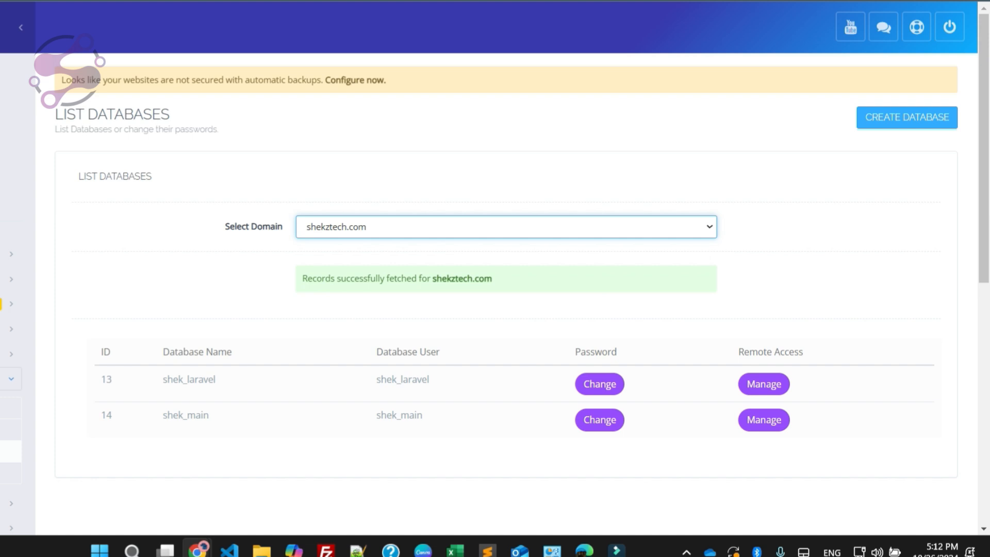
Step: Copy the database name shek_laravel from the shekztech.com database list
{"action": "scroll", "coordinate": [506, 304], "scroll_direction": "down", "scroll_amount": 1}
{"action": "double_click", "coordinate": [186, 304]}
{"action": "left_click", "coordinate": [185, 305]}
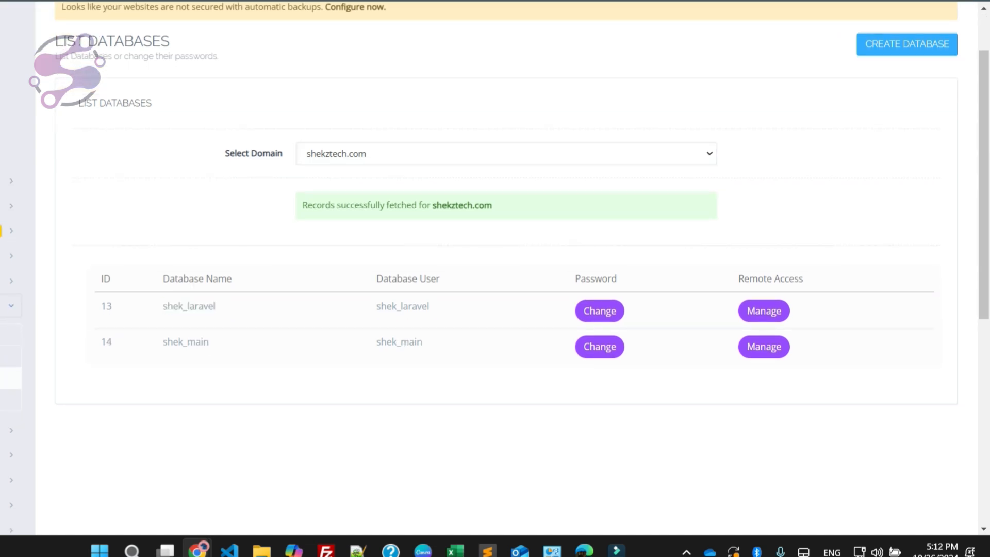
{"action": "double_click", "coordinate": [186, 304]}
{"action": "left_click", "coordinate": [186, 304]}
{"action": "double_click", "coordinate": [205, 310]}
{"action": "left_click", "coordinate": [205, 310]}
{"action": "double_click", "coordinate": [200, 306]}
{"action": "left_click", "coordinate": [200, 305]}
{"action": "double_click", "coordinate": [199, 306]}
{"action": "key", "text": "ctrl+c"}
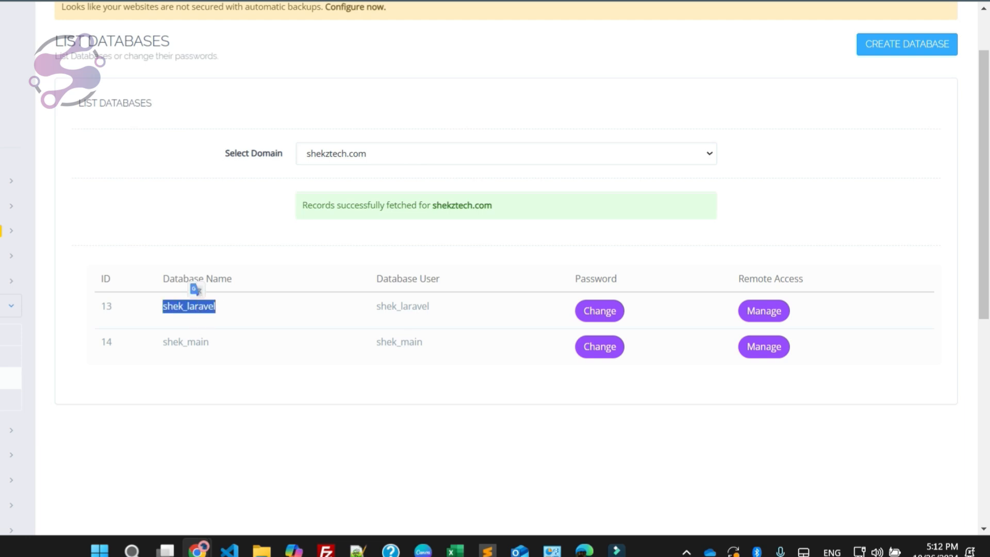
Step: Paste shek_laravel as both the database name and the username in the Notepad++ notes
{"action": "left_click", "coordinate": [348, 474]}
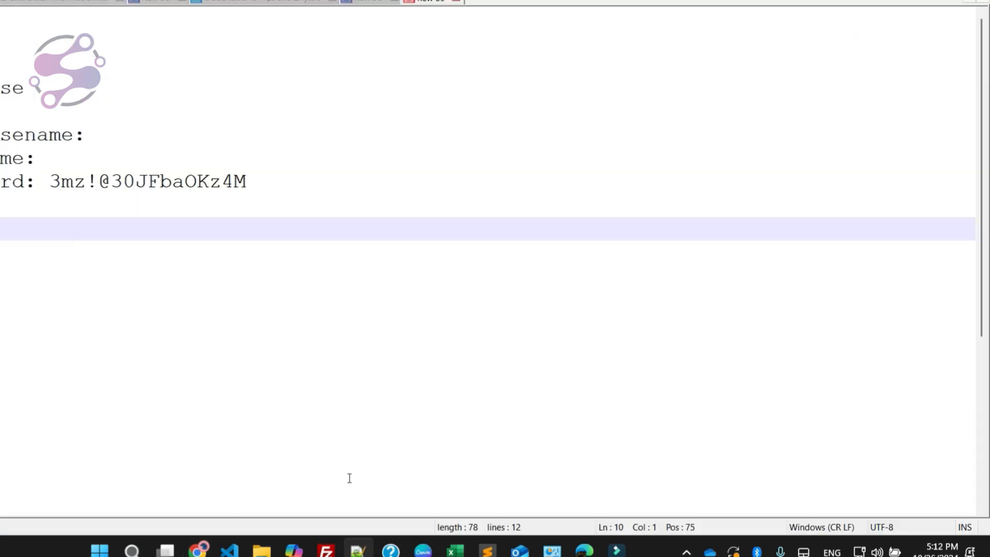
{"action": "left_click", "coordinate": [92, 134]}
{"action": "key", "text": "ctrl+v"}
{"action": "left_click", "coordinate": [64, 157]}
{"action": "key", "text": "ctrl+v"}
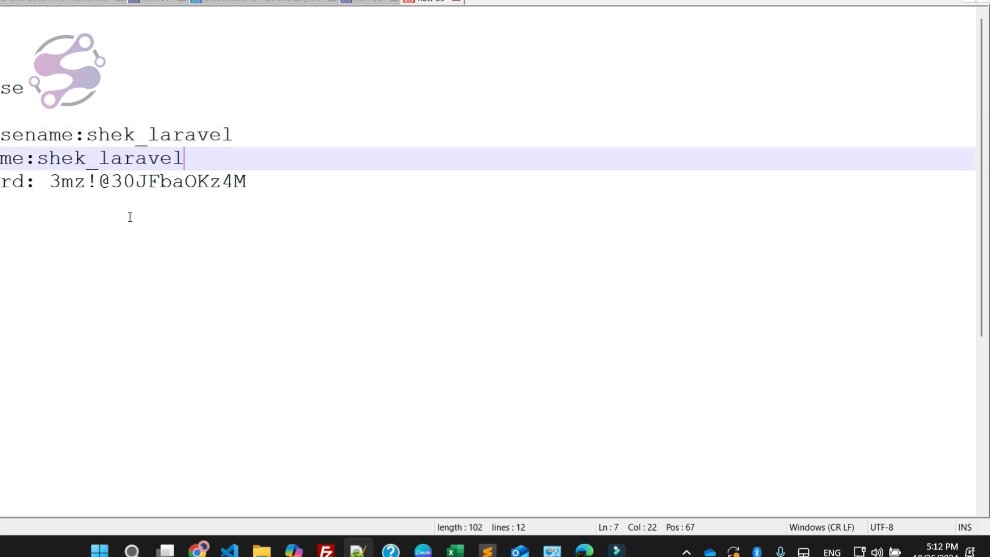
Step: Switch back to CyberPanel and open the public_html folder in the File Manager of shekztech.com
{"action": "key", "text": "alt+Tab"}
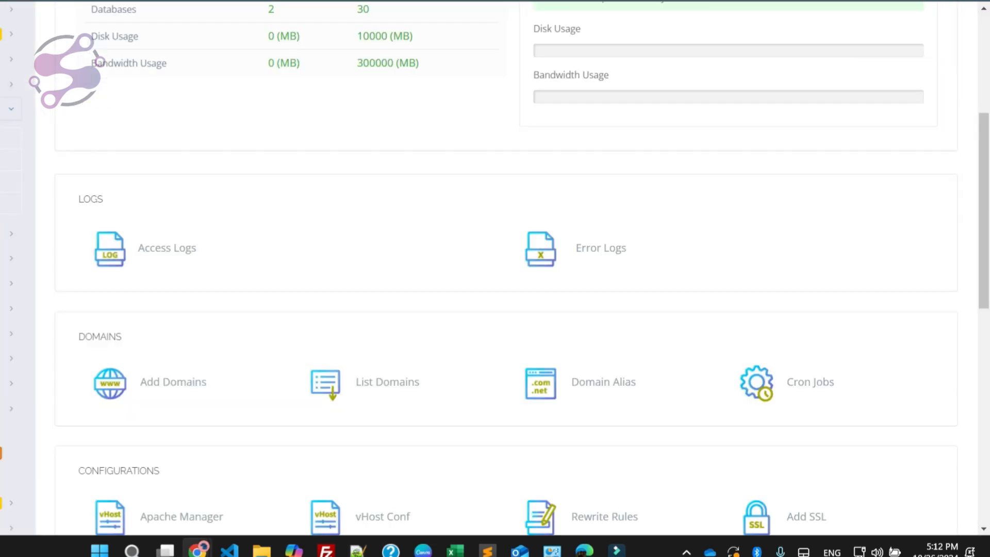
{"action": "scroll", "coordinate": [171, 204], "scroll_direction": "down", "scroll_amount": 10}
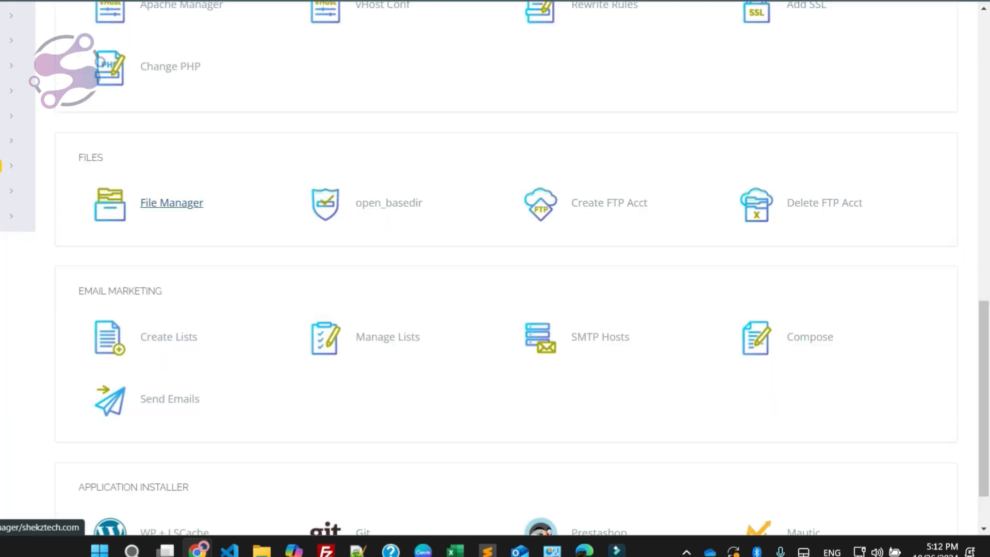
{"action": "left_click", "coordinate": [172, 203]}
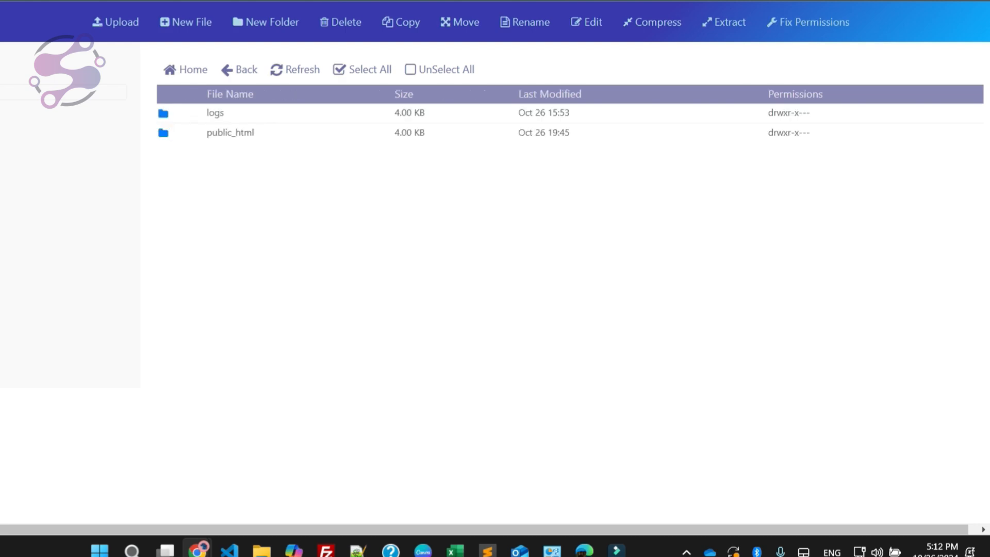
{"action": "double_click", "coordinate": [230, 132]}
Step: Find the .env file in public_html and open it for editing
{"action": "scroll", "coordinate": [222, 370], "scroll_direction": "down", "scroll_amount": 1}
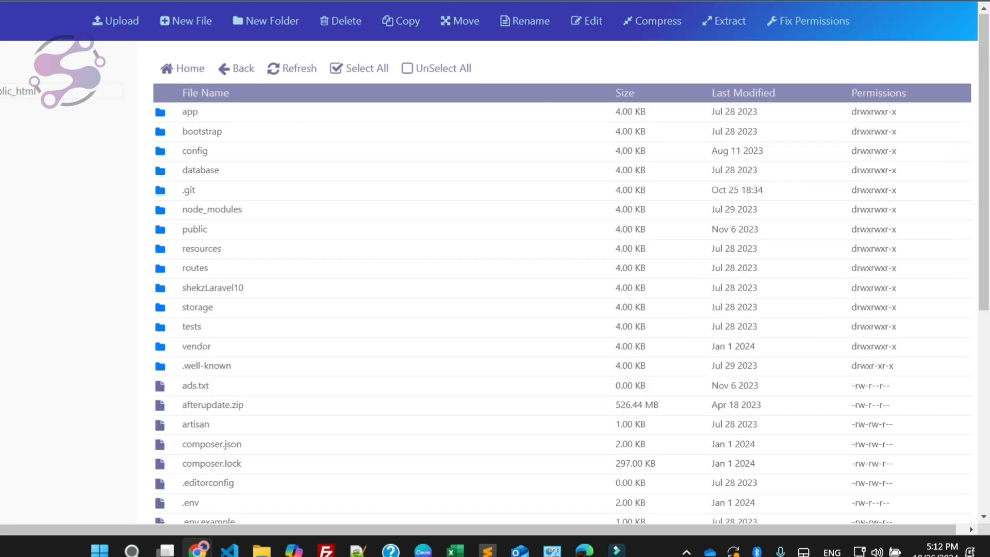
{"action": "scroll", "coordinate": [213, 292], "scroll_direction": "down", "scroll_amount": 1}
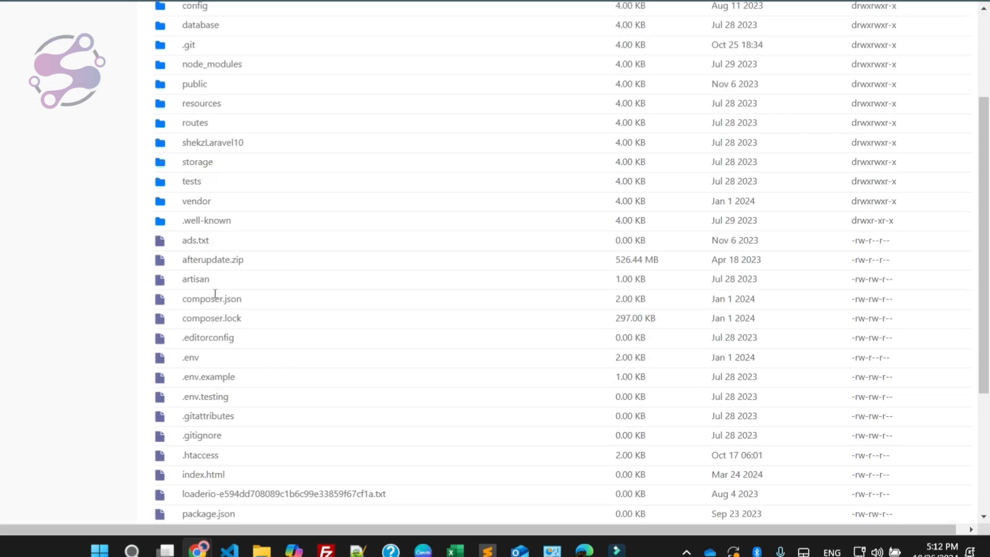
{"action": "scroll", "coordinate": [192, 270], "scroll_direction": "down", "scroll_amount": 2}
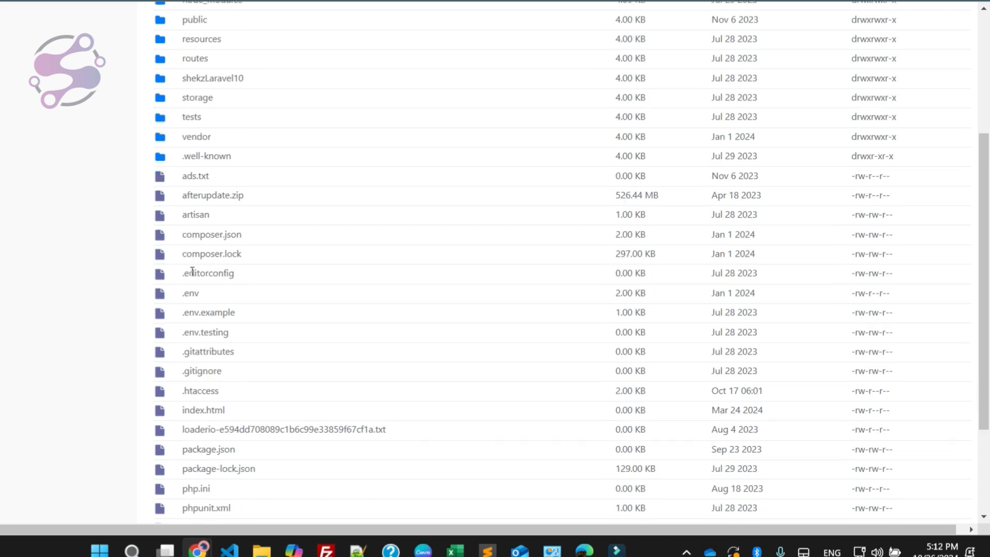
{"action": "right_click", "coordinate": [190, 284]}
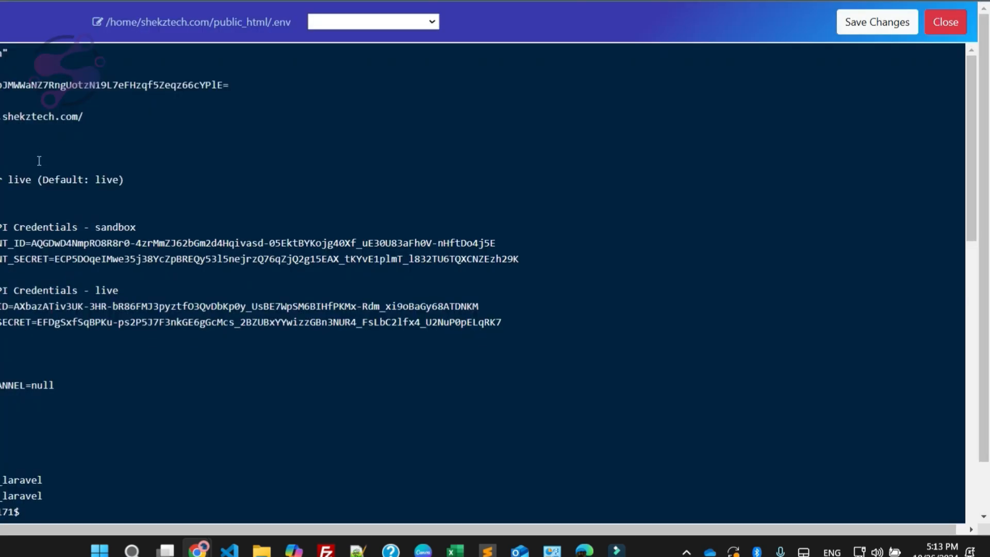
Step: Clear the DB_DATABASE, DB_USERNAME and DB_PASSWORD values in .env and paste the saved database password as DB_PASSWORD
{"action": "scroll", "coordinate": [39, 163], "scroll_direction": "down", "scroll_amount": 4}
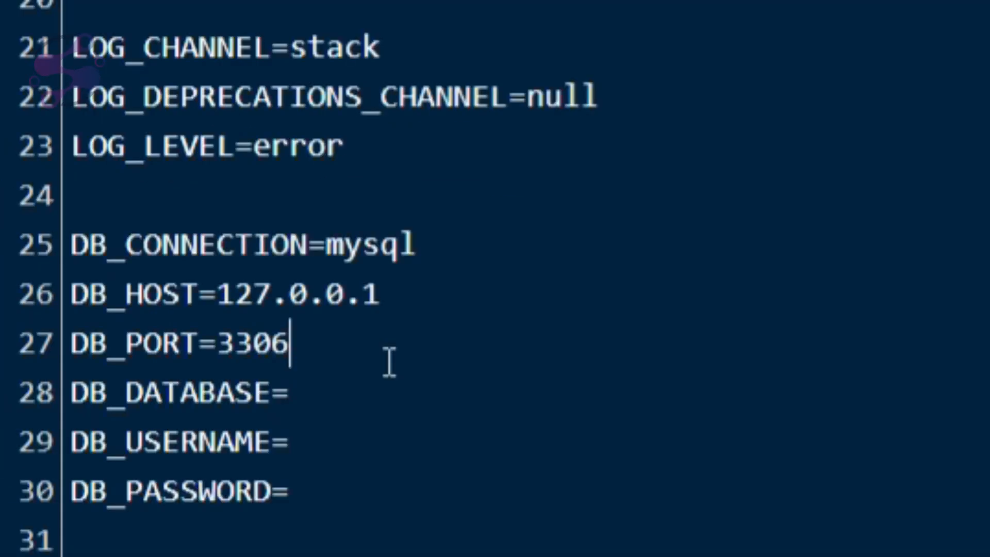
{"action": "left_click", "coordinate": [322, 411]}
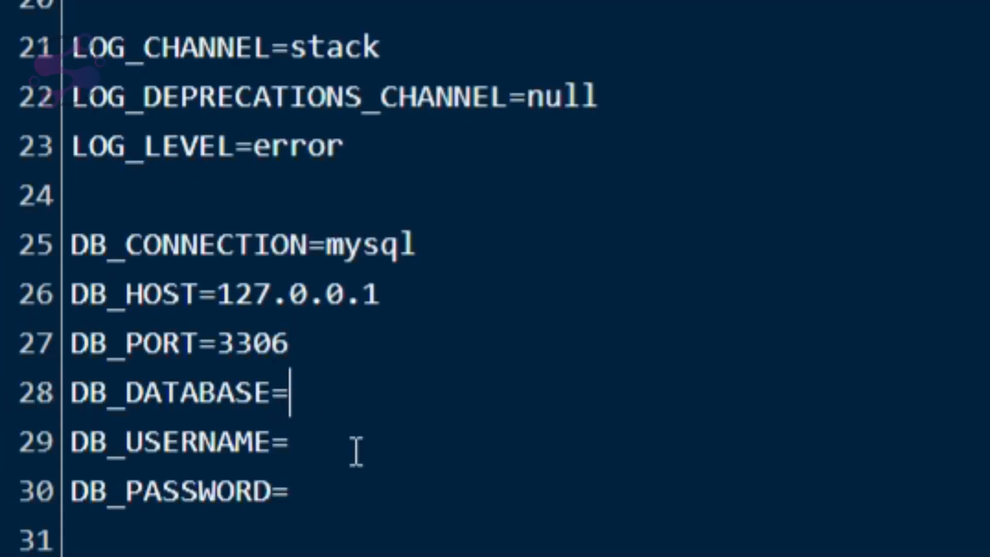
{"action": "left_click", "coordinate": [358, 492]}
{"action": "key", "text": "ctrl+v"}
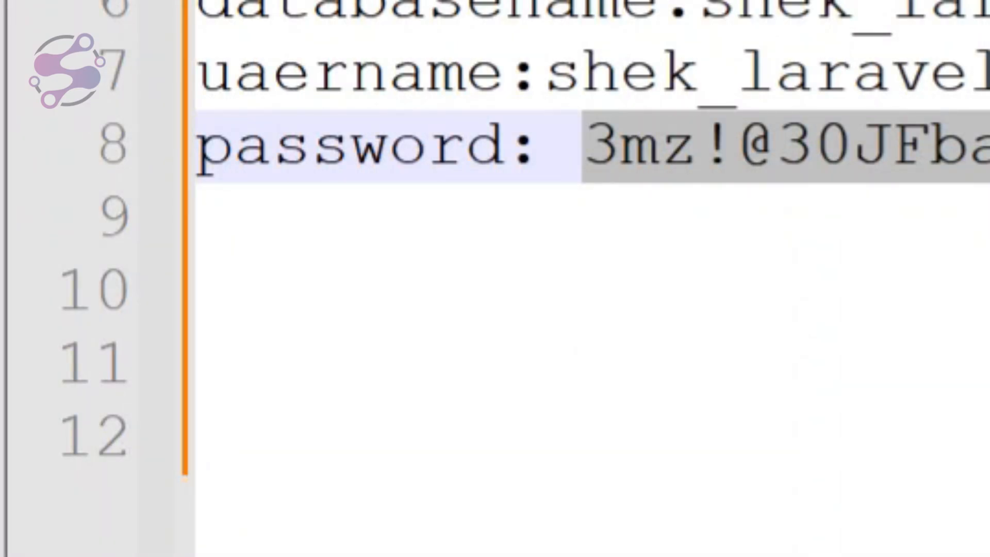
Step: Set DB_DATABASE and DB_USERNAME to shek_laravel in the .env file and save the changes
{"action": "left_click", "coordinate": [907, 73]}
{"action": "double_click", "coordinate": [912, 15]}
{"action": "key", "text": "ctrl+c"}
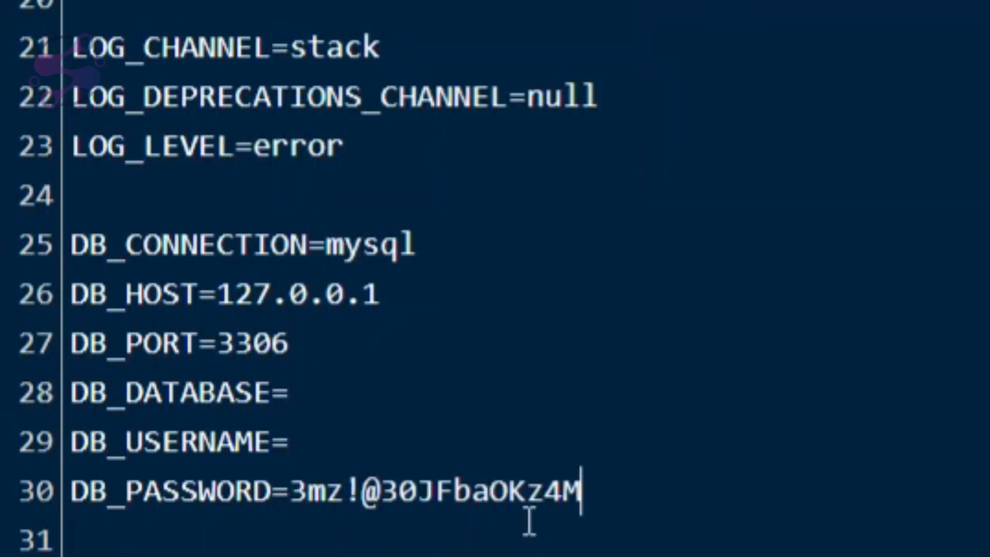
{"action": "left_click", "coordinate": [399, 412]}
{"action": "key", "text": "ctrl+v"}
{"action": "left_click", "coordinate": [365, 442]}
{"action": "key", "text": "ctrl+v"}
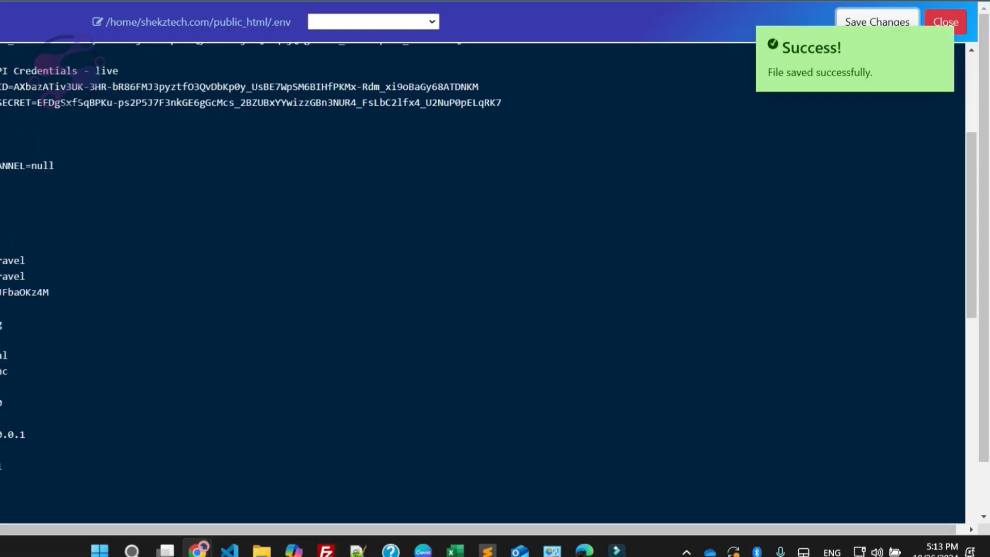
Step: Search Google for "dns checker" in a new browser tab and open the DNS Checker website
{"action": "left_click", "coordinate": [289, 1]}
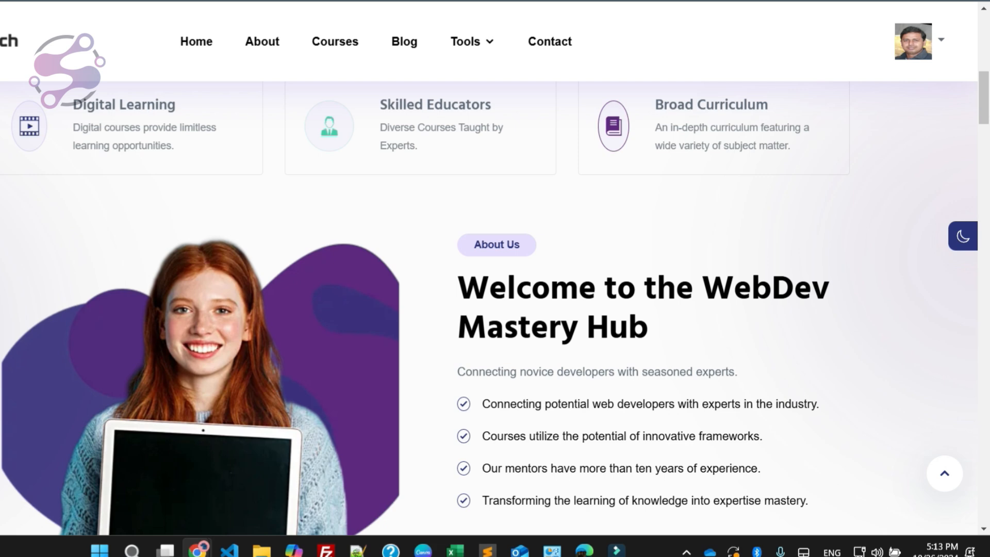
{"action": "key", "text": "ctrl+t"}
{"action": "type", "text": "d"}
{"action": "key", "text": "BackSpace"}
{"action": "key", "text": "BackSpace"}
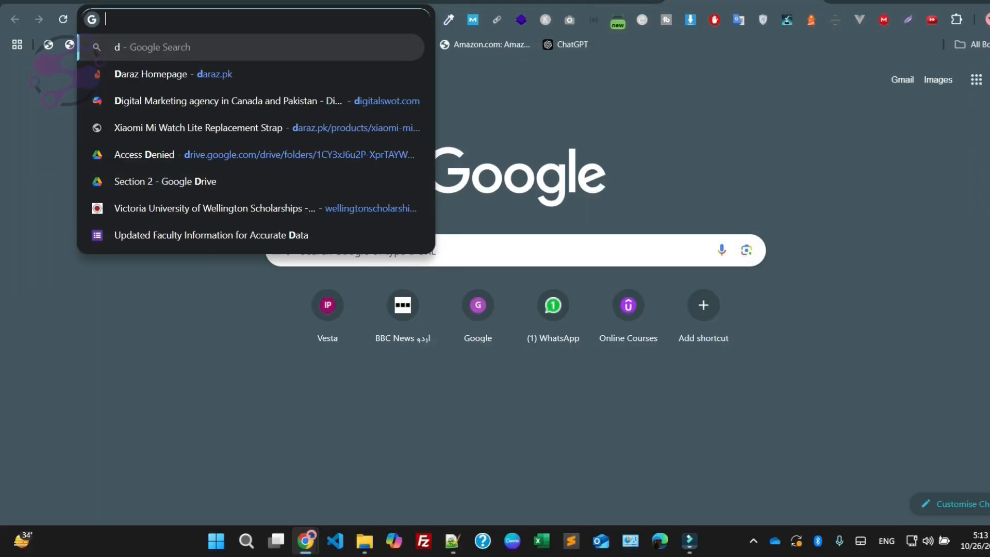
{"action": "type", "text": "dns checker"}
{"action": "key", "text": "Return"}
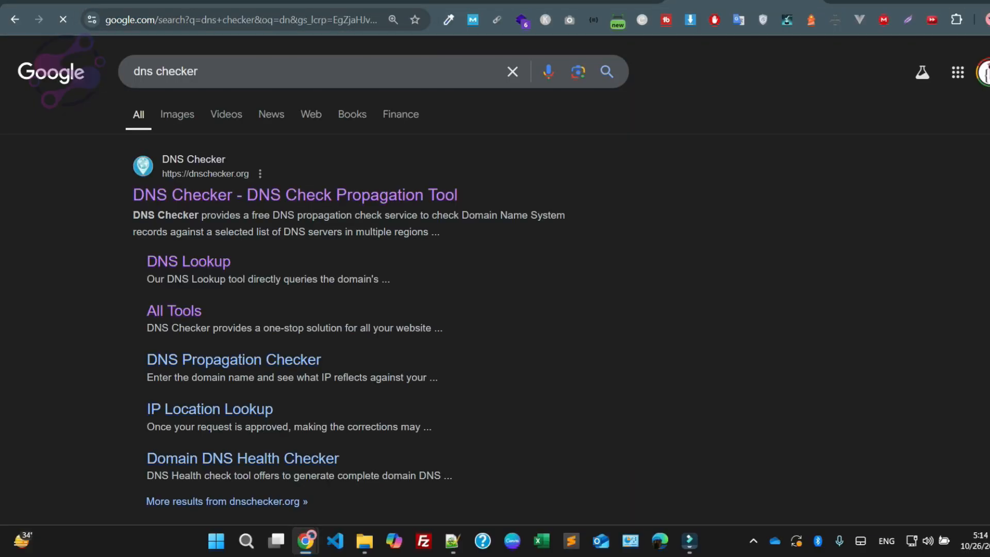
{"action": "left_click", "coordinate": [248, 194]}
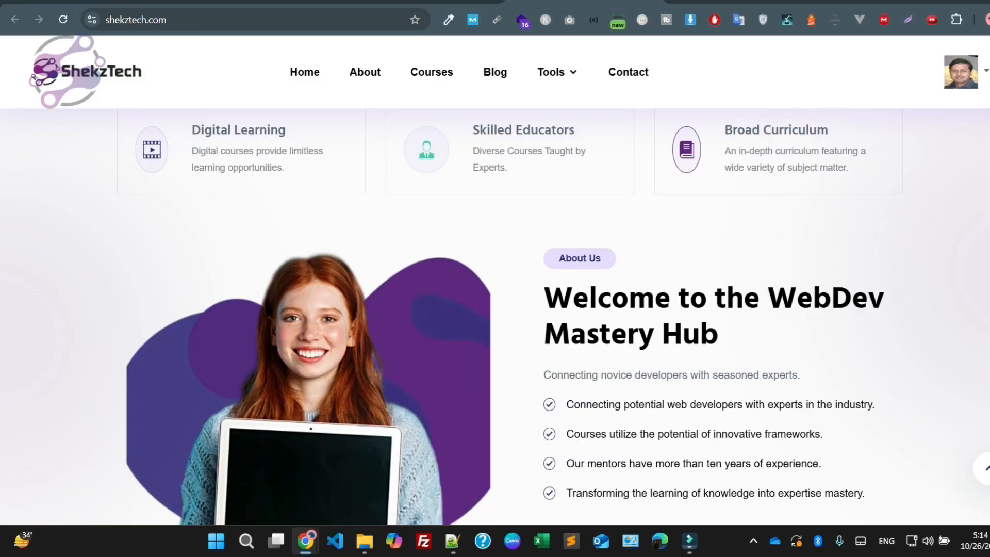
Step: Copy the shekztech.com address from its site tab and run an A record DNS check for it on DNS Checker
{"action": "left_click", "coordinate": [194, 22]}
{"action": "key", "text": "ctrl+c"}
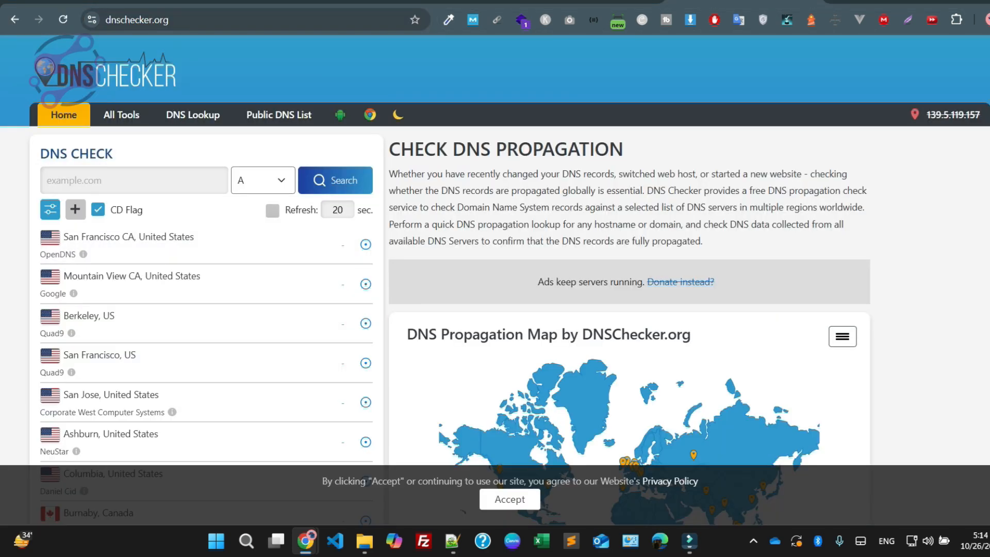
{"action": "left_click", "coordinate": [136, 182]}
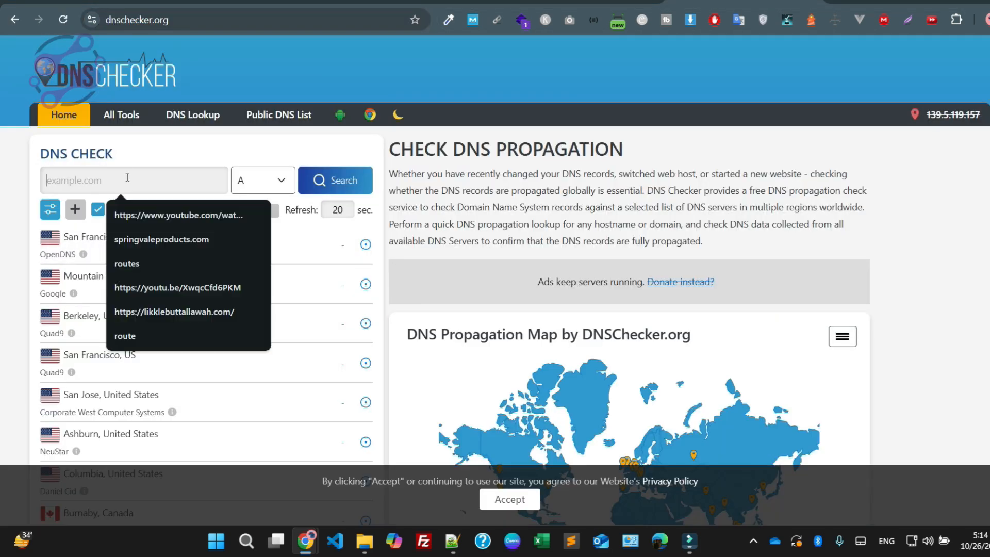
{"action": "key", "text": "ctrl+v"}
{"action": "key", "text": "Return"}
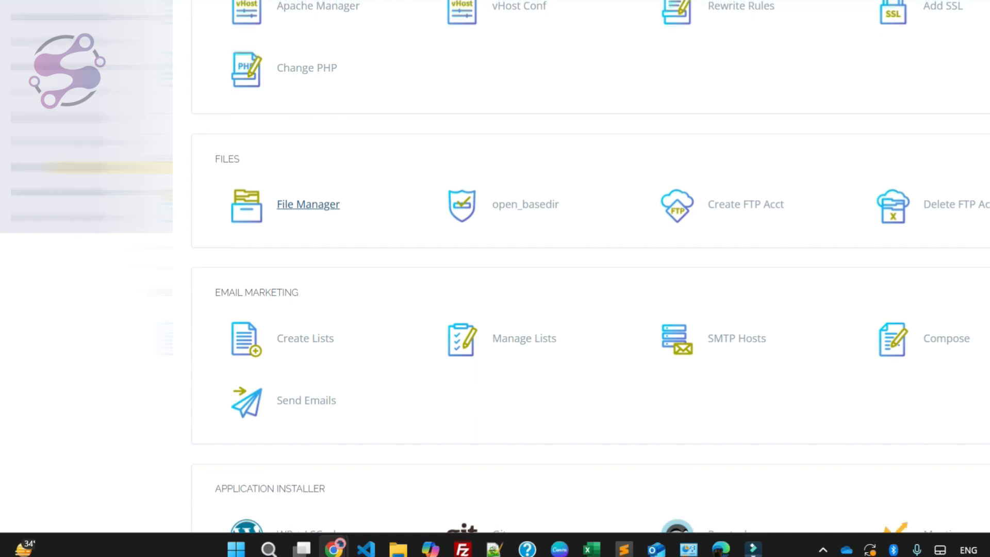
Step: Locate shekztech.com among the recently active domains on the Namecheap dashboard and open its management page
{"action": "scroll", "coordinate": [581, 283], "scroll_direction": "up", "scroll_amount": 15}
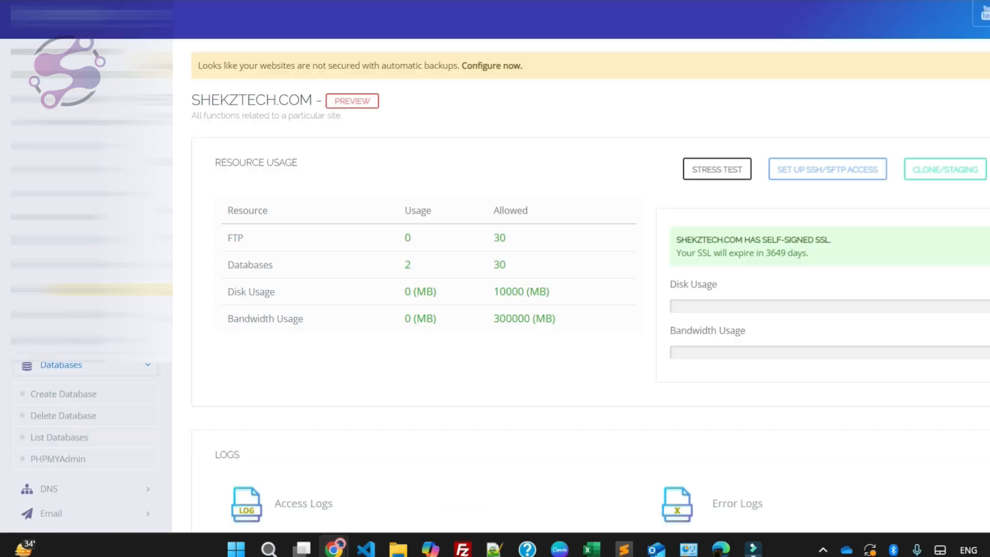
{"action": "scroll", "coordinate": [581, 283], "scroll_direction": "up", "scroll_amount": 1}
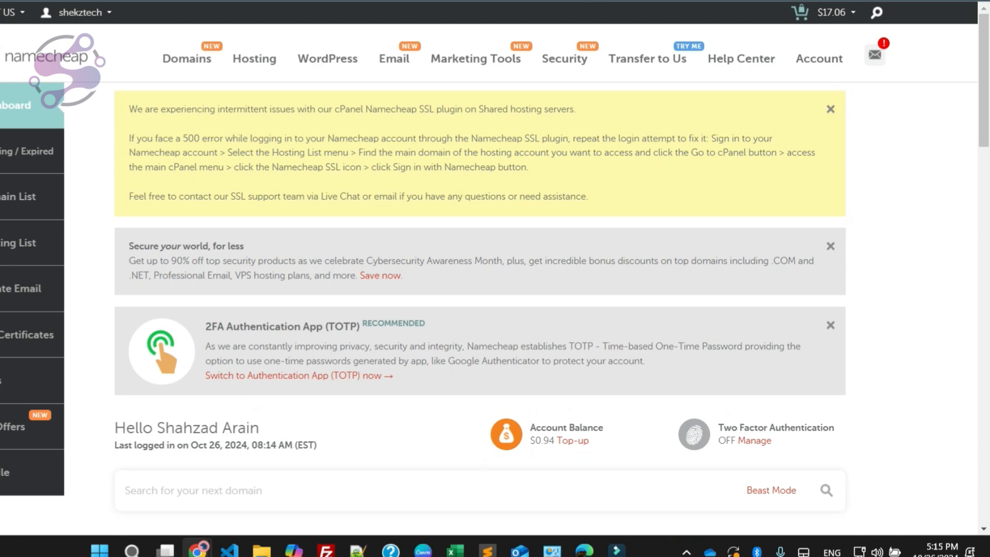
{"action": "scroll", "coordinate": [479, 279], "scroll_direction": "down", "scroll_amount": 4}
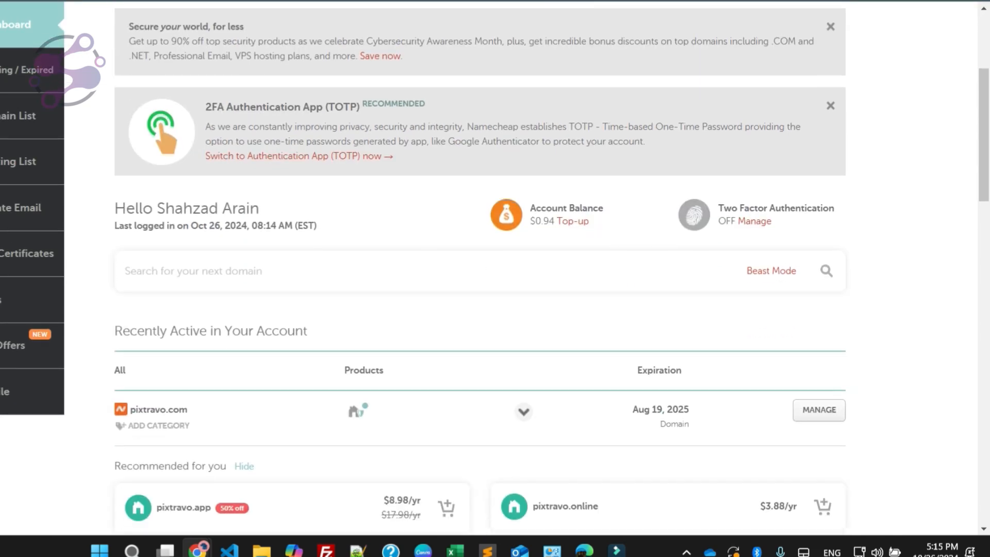
{"action": "scroll", "coordinate": [480, 279], "scroll_direction": "down", "scroll_amount": 3}
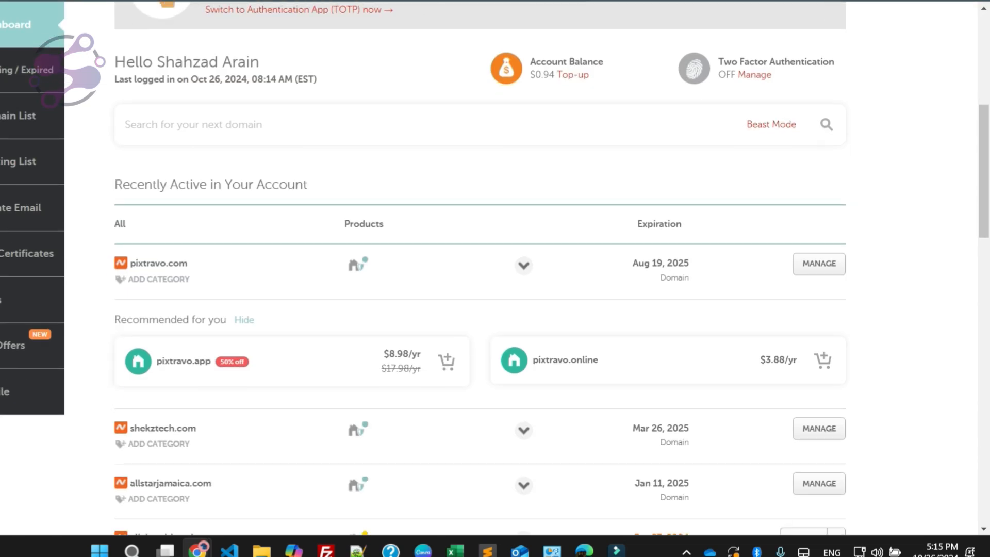
{"action": "scroll", "coordinate": [145, 320], "scroll_direction": "up", "scroll_amount": 4}
{"action": "scroll", "coordinate": [144, 319], "scroll_direction": "down", "scroll_amount": 9}
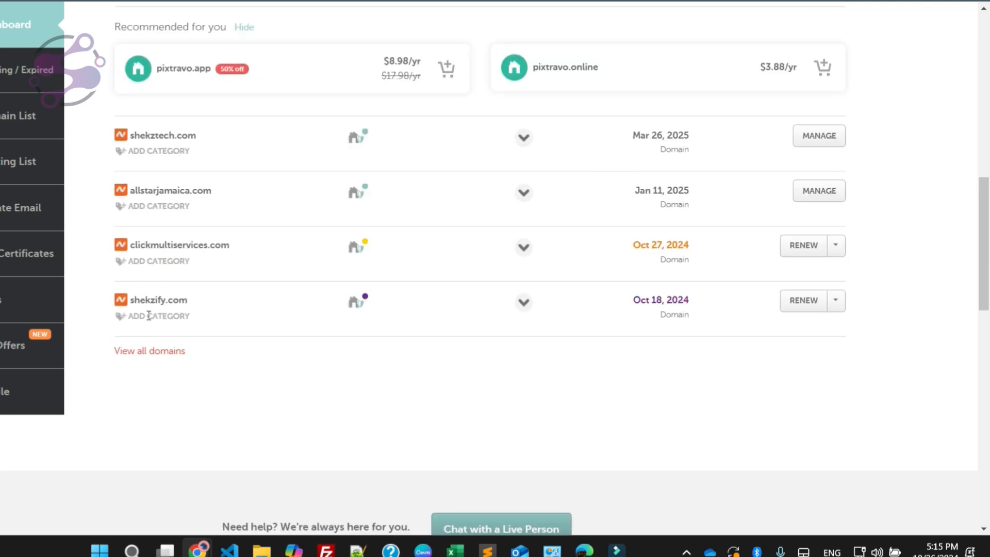
{"action": "left_click_drag", "start_coordinate": [135, 299], "coordinate": [187, 300]}
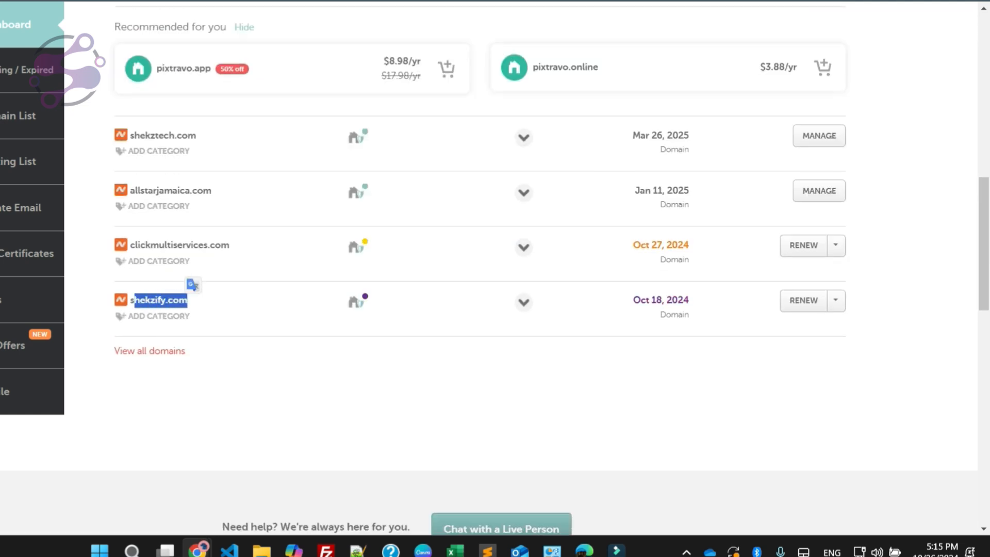
{"action": "double_click", "coordinate": [151, 135]}
{"action": "left_click", "coordinate": [819, 136]}
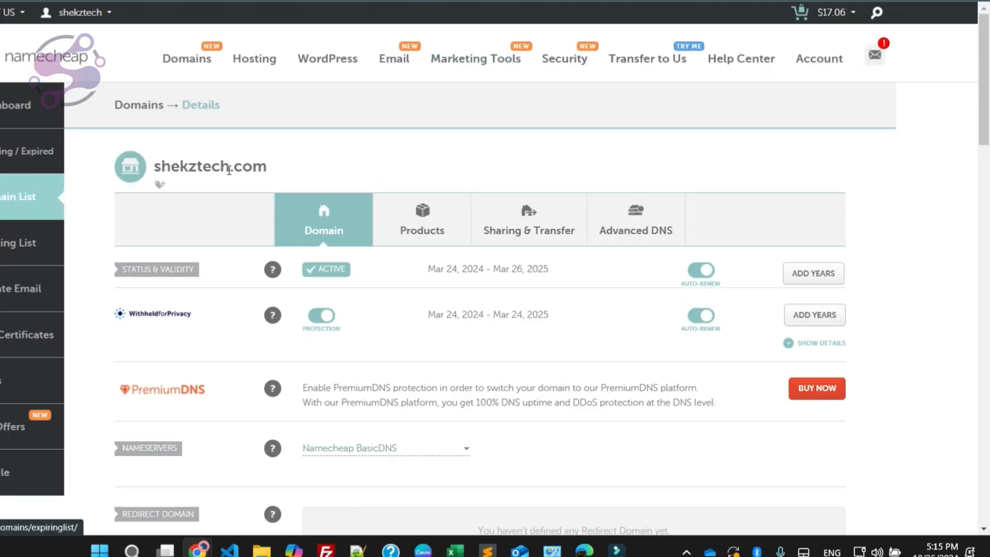
Step: Reopen shekztech.com from Namecheap's full domain list and bring up its Advanced DNS host records
{"action": "left_click", "coordinate": [16, 105]}
{"action": "left_click", "coordinate": [18, 197]}
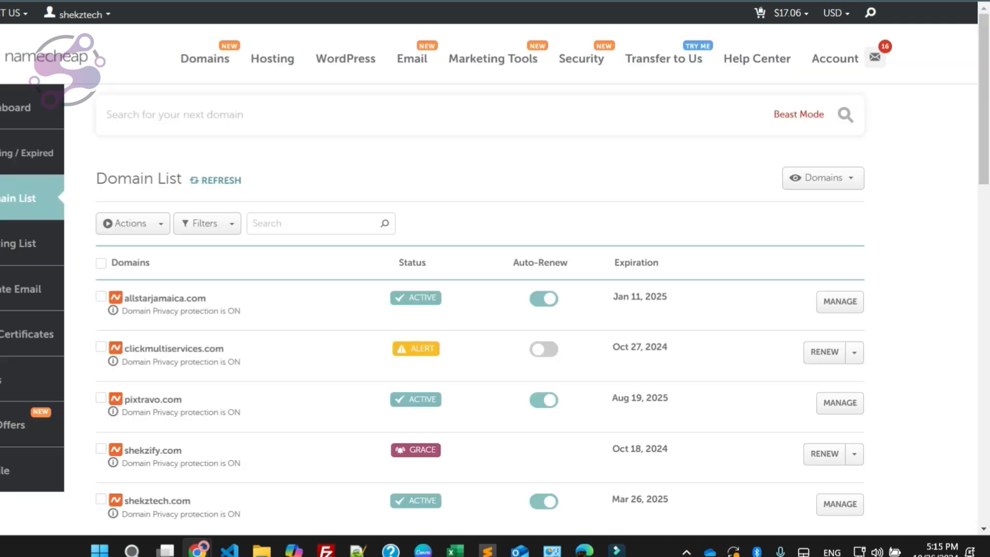
{"action": "scroll", "coordinate": [479, 309], "scroll_direction": "down", "scroll_amount": 4}
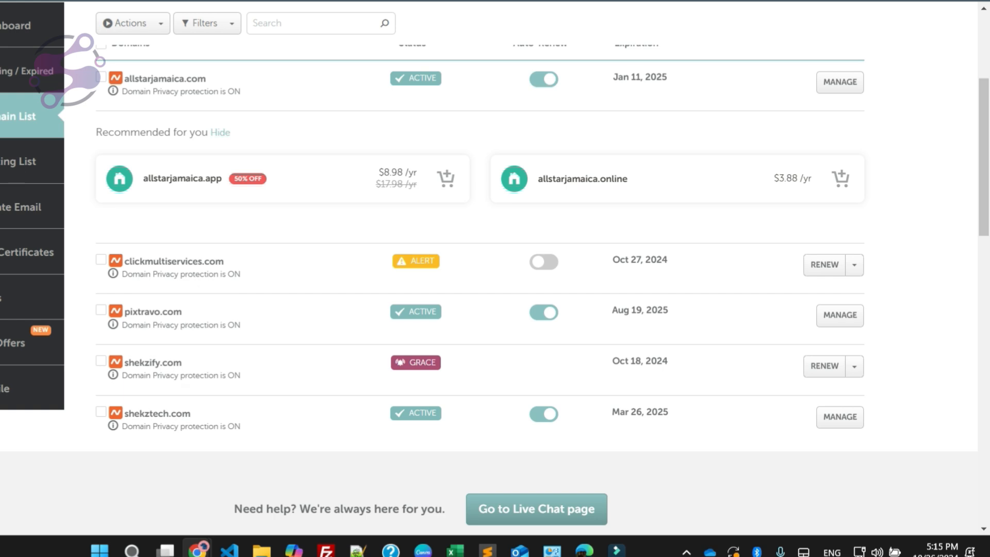
{"action": "left_click", "coordinate": [839, 416]}
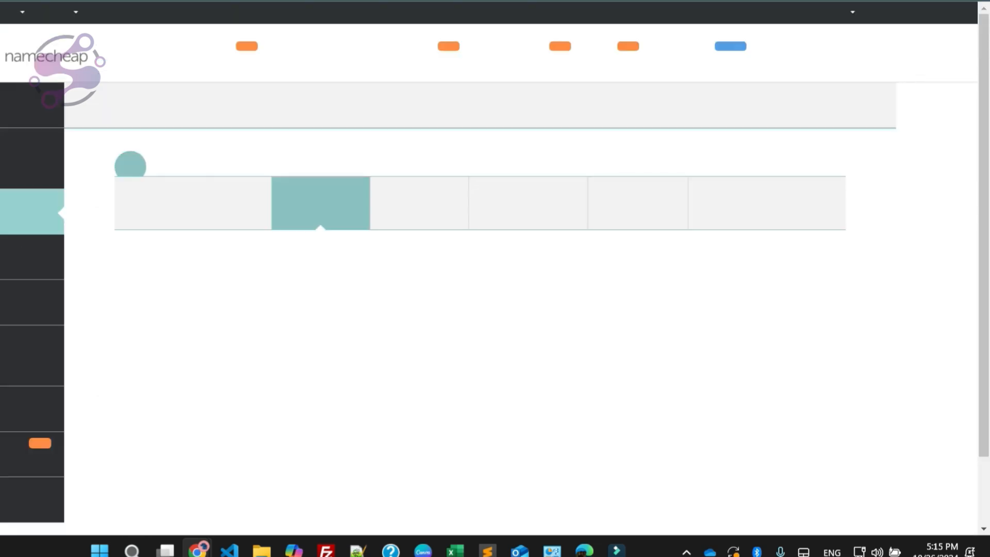
{"action": "scroll", "coordinate": [636, 155], "scroll_direction": "down", "scroll_amount": 2}
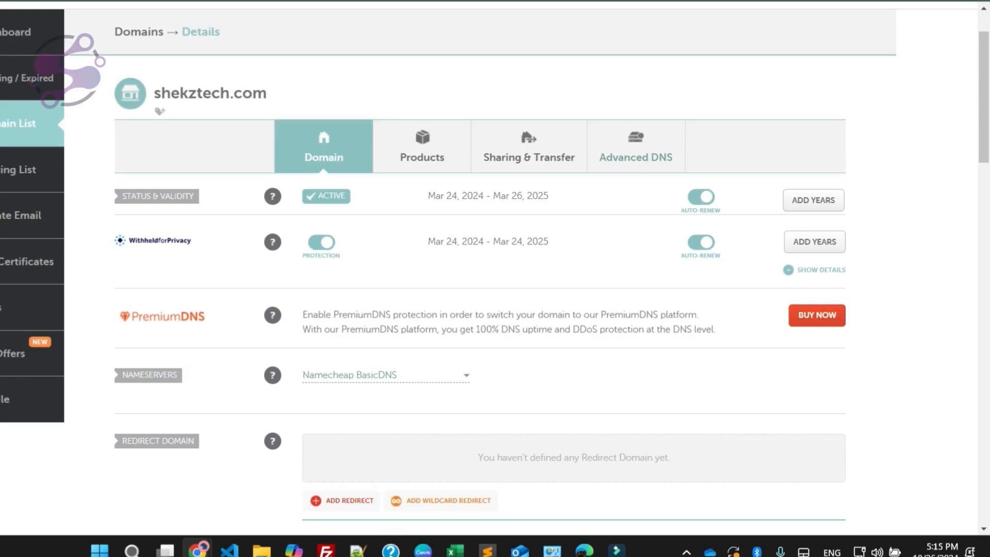
{"action": "left_click", "coordinate": [636, 152]}
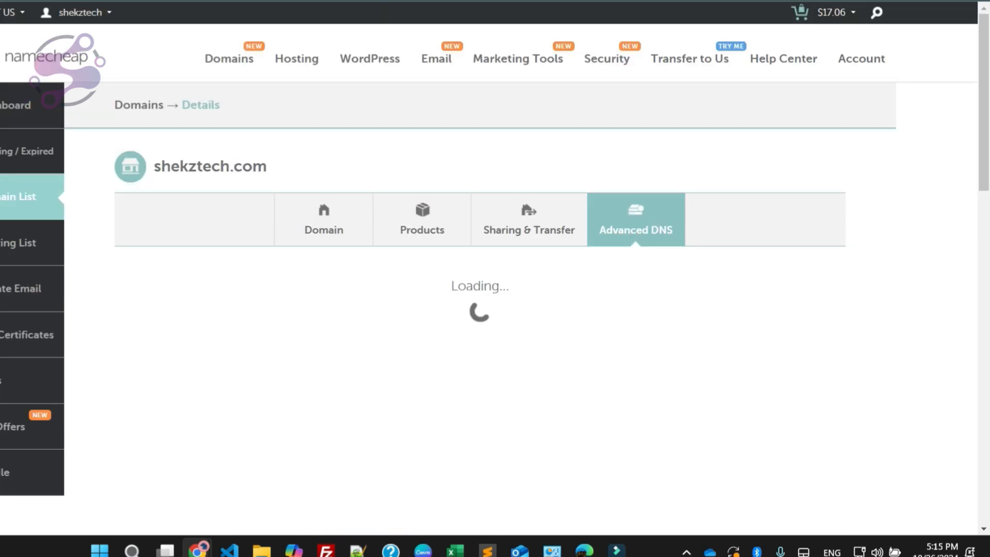
{"action": "scroll", "coordinate": [495, 278], "scroll_direction": "down", "scroll_amount": 2}
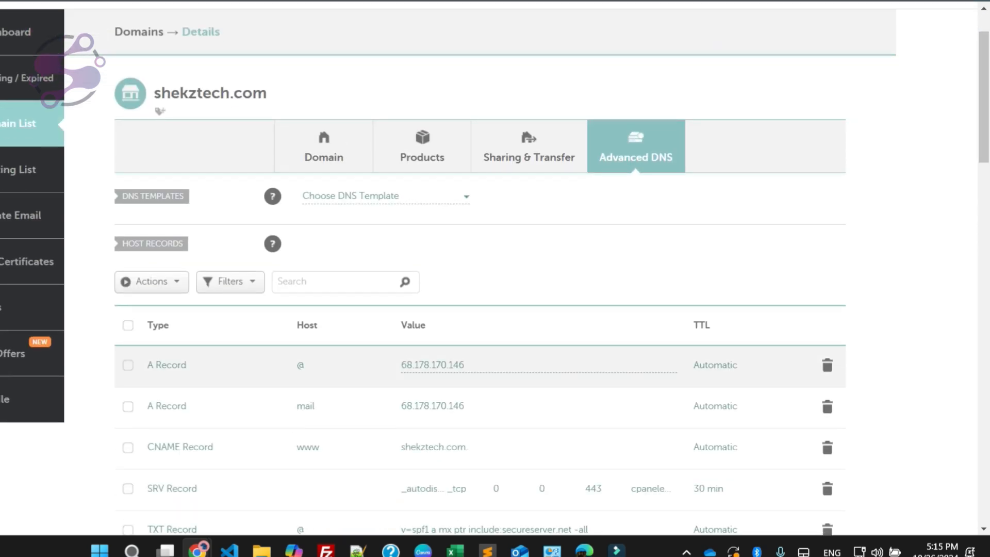
{"action": "scroll", "coordinate": [495, 278], "scroll_direction": "down", "scroll_amount": 2}
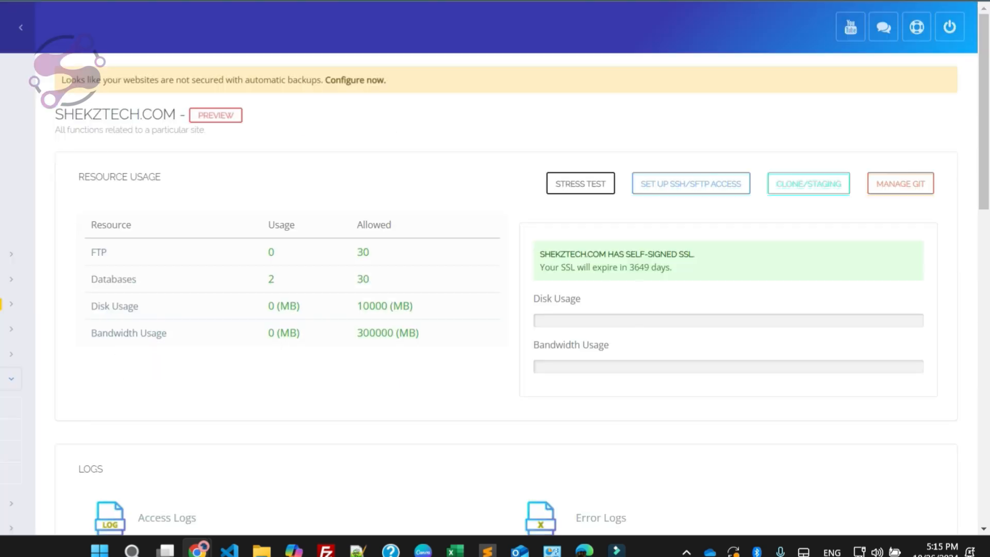
Step: Set the value of the A record for host @ to the new server IP 194.233.90.11
{"action": "left_click", "coordinate": [464, 293]}
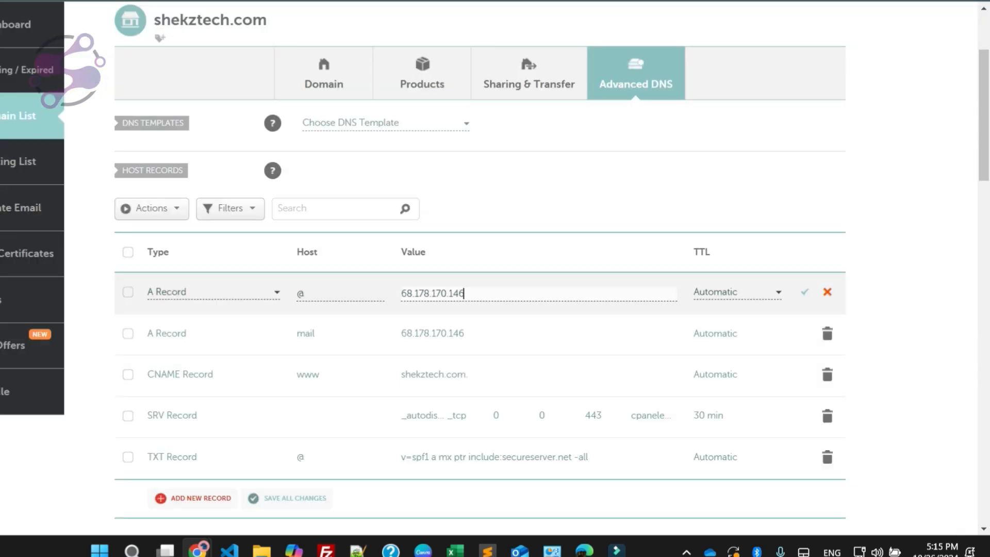
{"action": "key", "text": "ctrl+a"}
{"action": "key", "text": "BackSpace"}
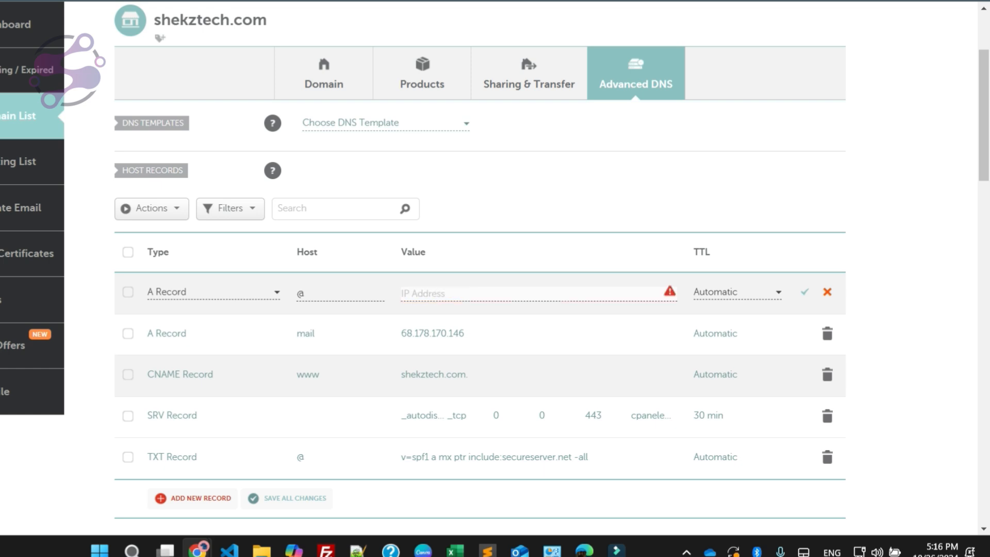
{"action": "type", "text": "19.12.1625"}
{"action": "key", "text": "ctrl+a"}
{"action": "type", "text": "194.233.90.11"}
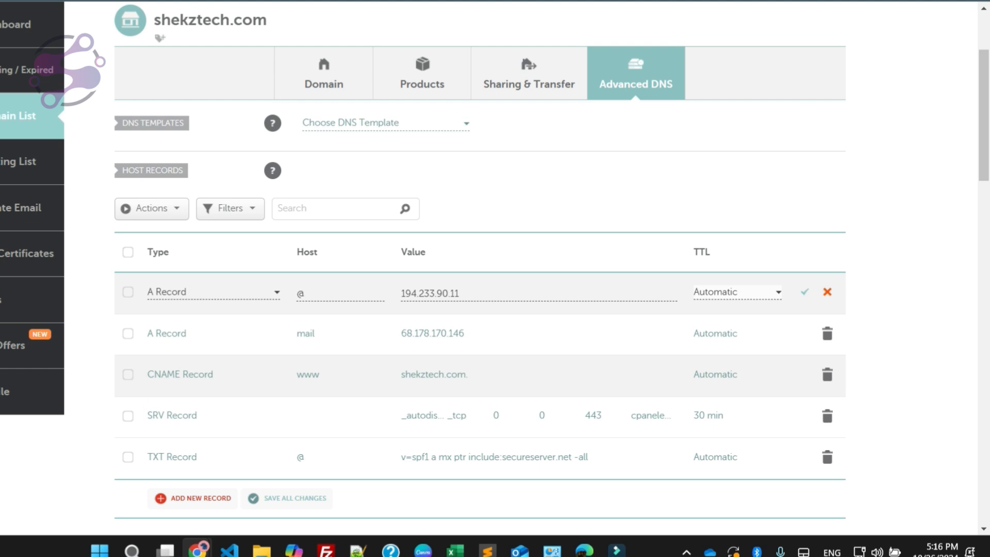
Step: Replace the mail A record's value with the same copied server IP and save all host record changes
{"action": "double_click", "coordinate": [444, 334]}
{"action": "type", "text": "194.233.90.11"}
{"action": "left_click", "coordinate": [287, 498]}
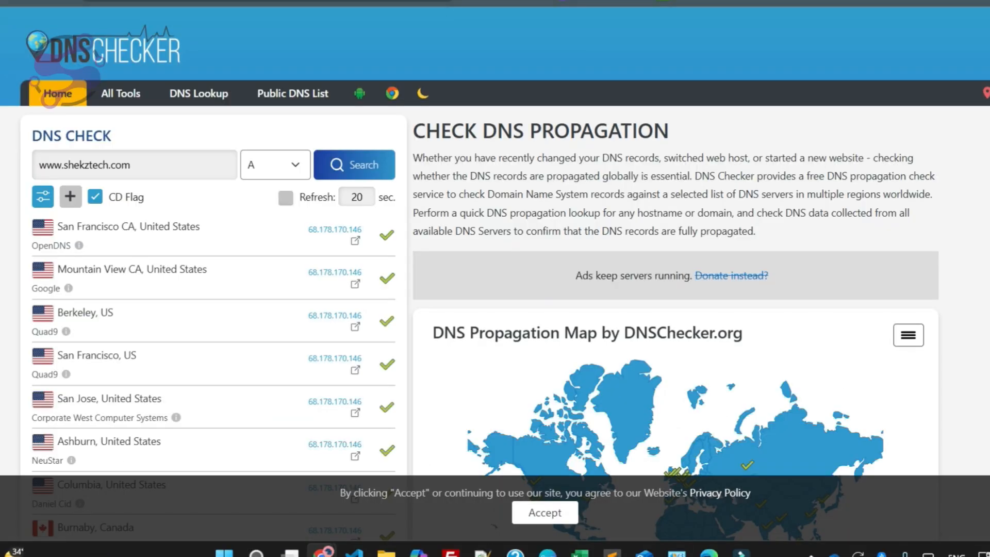
{"action": "left_click", "coordinate": [545, 513]}
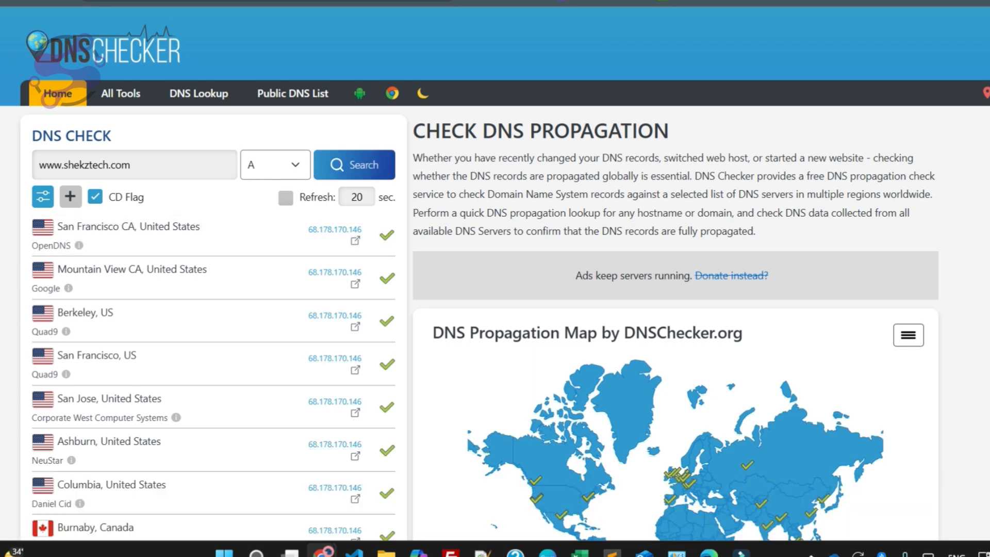
{"action": "left_click", "coordinate": [370, 168]}
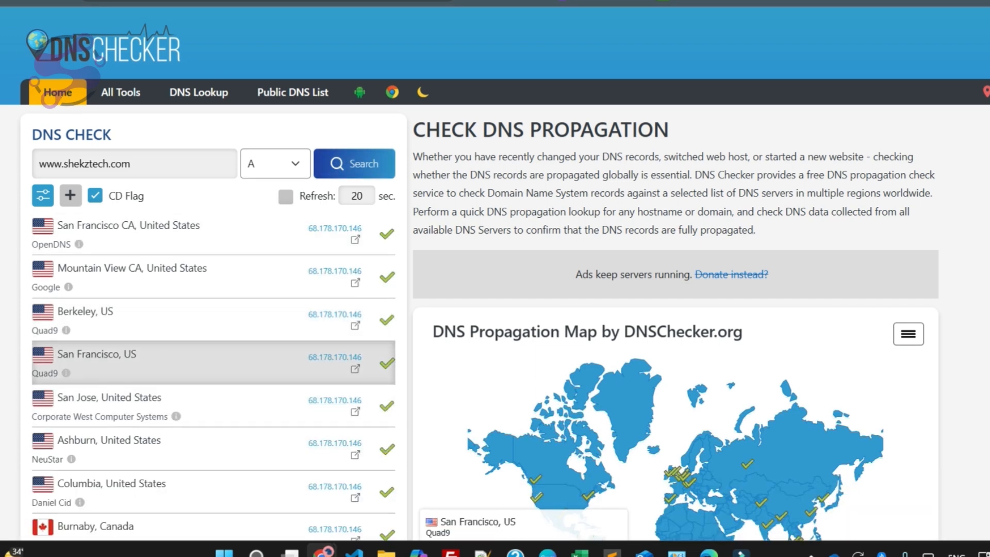
{"action": "scroll", "coordinate": [339, 203], "scroll_direction": "down", "scroll_amount": 3}
{"action": "left_click", "coordinate": [352, 21]}
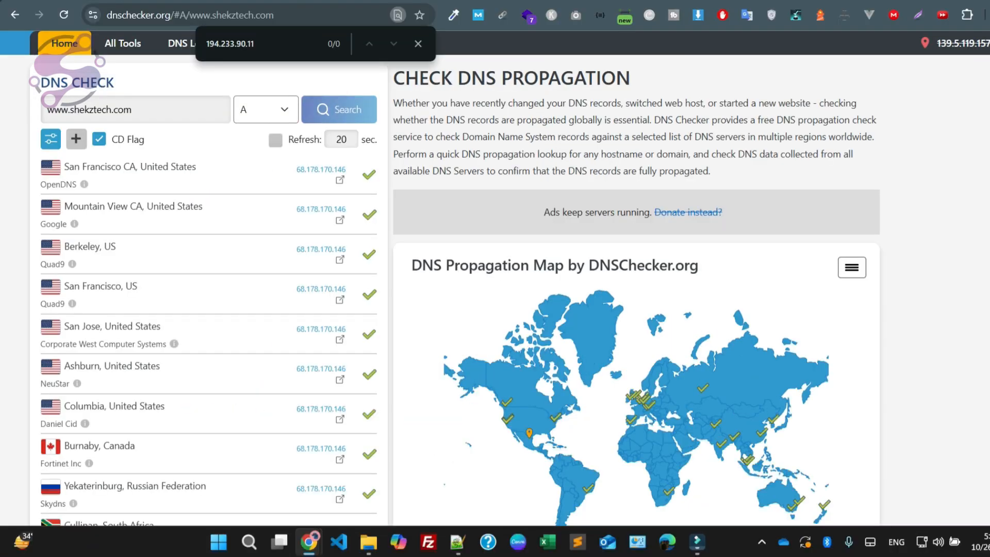
Step: Search the DNS Checker results page for the new IP 194.233.90.11, repeating the search as the results refresh
{"action": "left_click", "coordinate": [418, 43]}
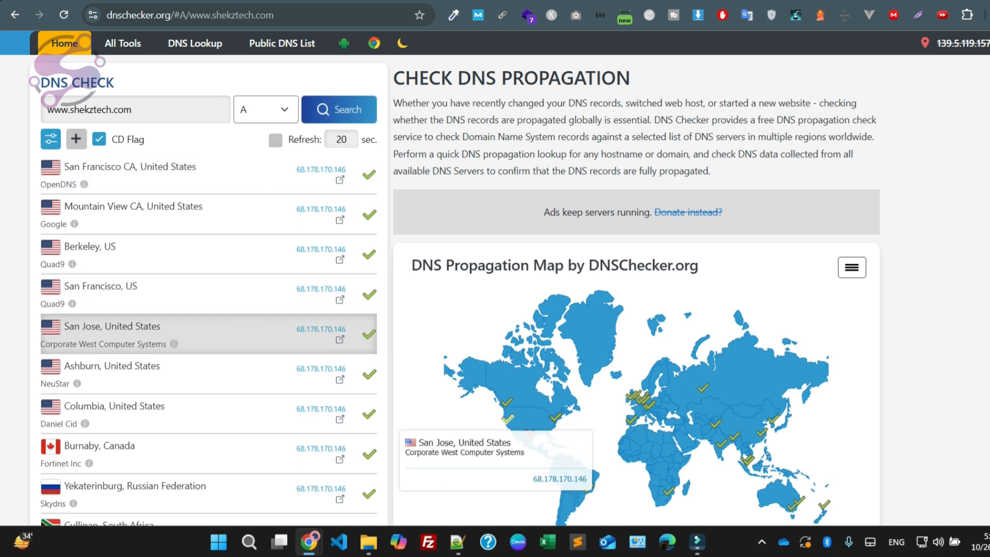
{"action": "key", "text": "ctrl+f"}
{"action": "type", "text": "194.233.90.11"}
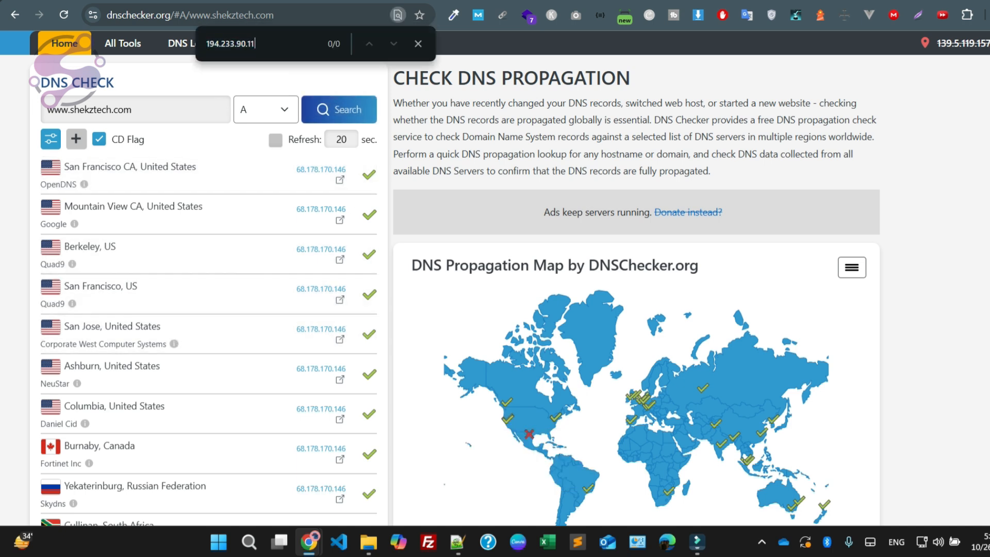
{"action": "key", "text": "Escape"}
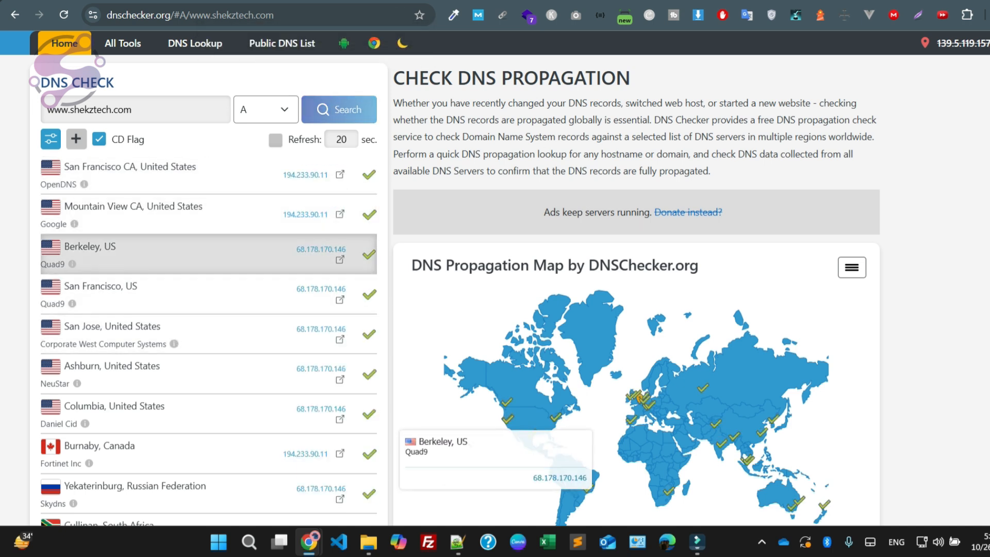
{"action": "key", "text": "ctrl+f"}
{"action": "type", "text": "194.233.90.11"}
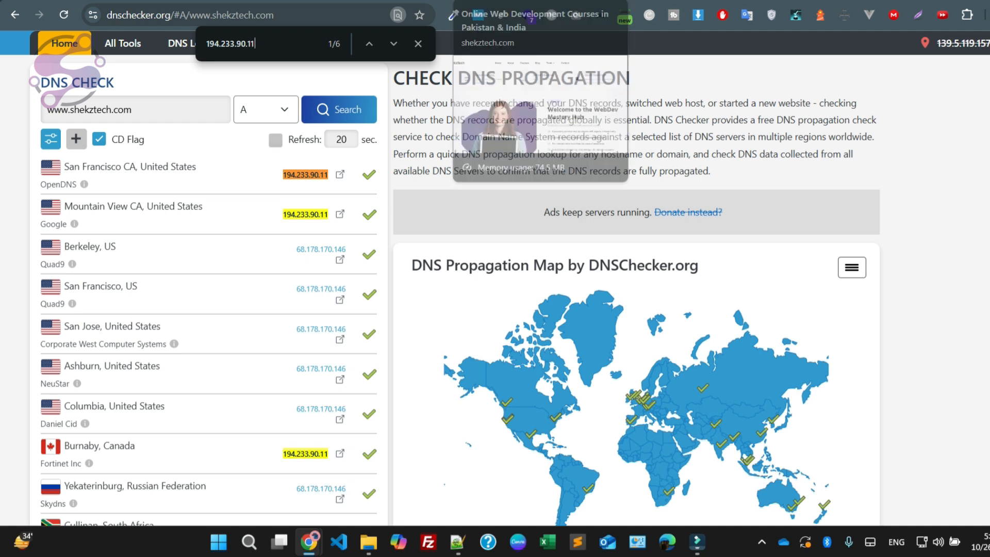
{"action": "left_click", "coordinate": [761, 541]}
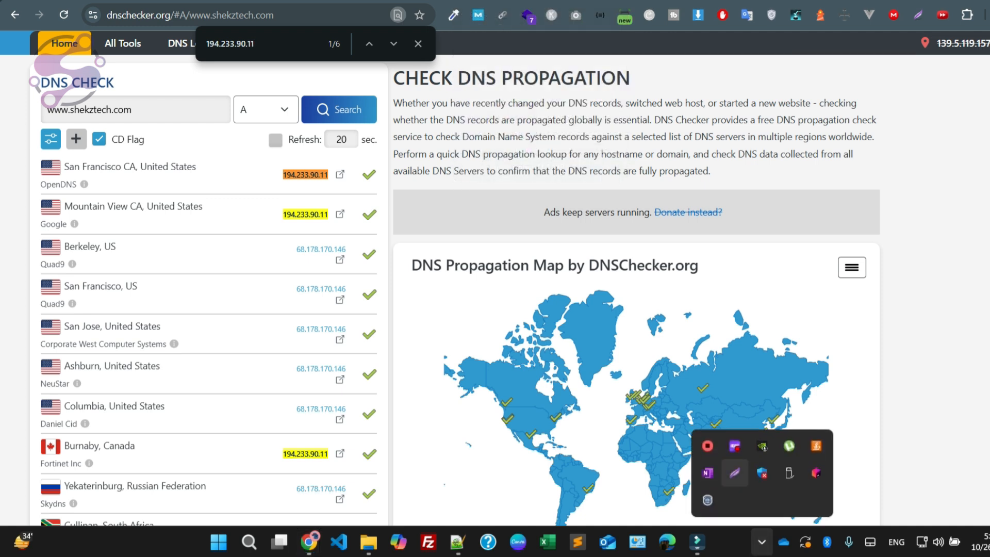
{"action": "left_click", "coordinate": [619, 360]}
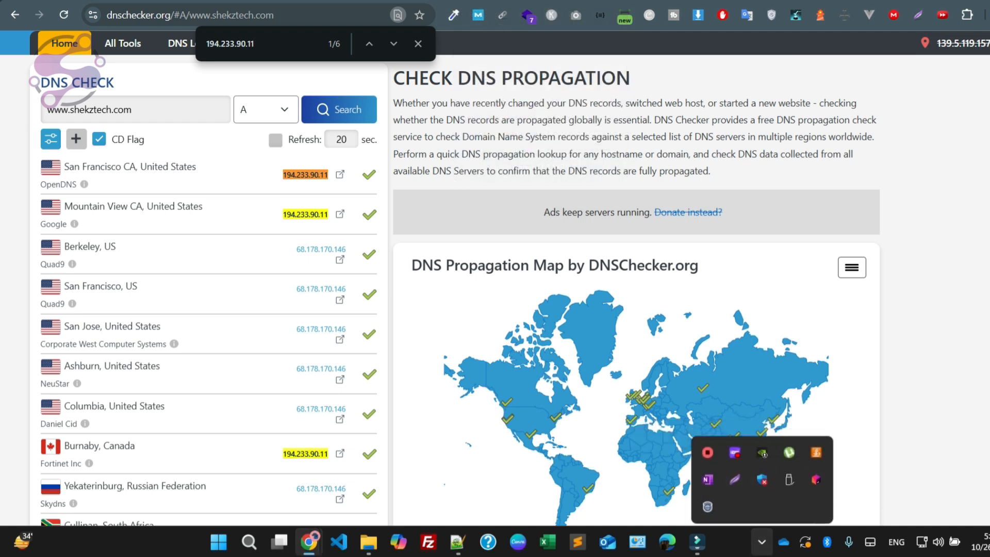
Step: View the shekztech.com homepage, then return to DNS Checker, examine the remaining server locations and close the page search
{"action": "left_click", "coordinate": [103, 1]}
{"action": "key", "text": "Return"}
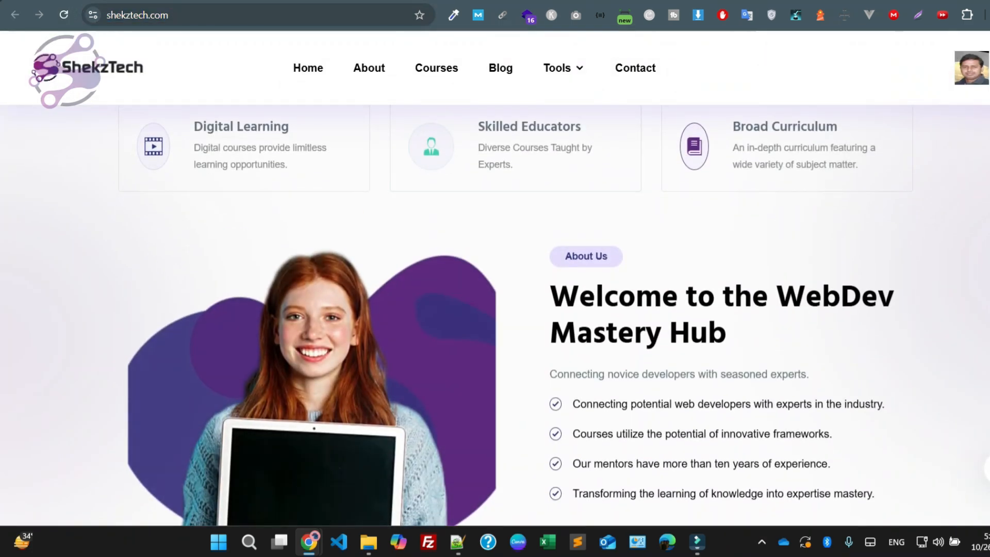
{"action": "scroll", "coordinate": [495, 278], "scroll_direction": "up", "scroll_amount": 10}
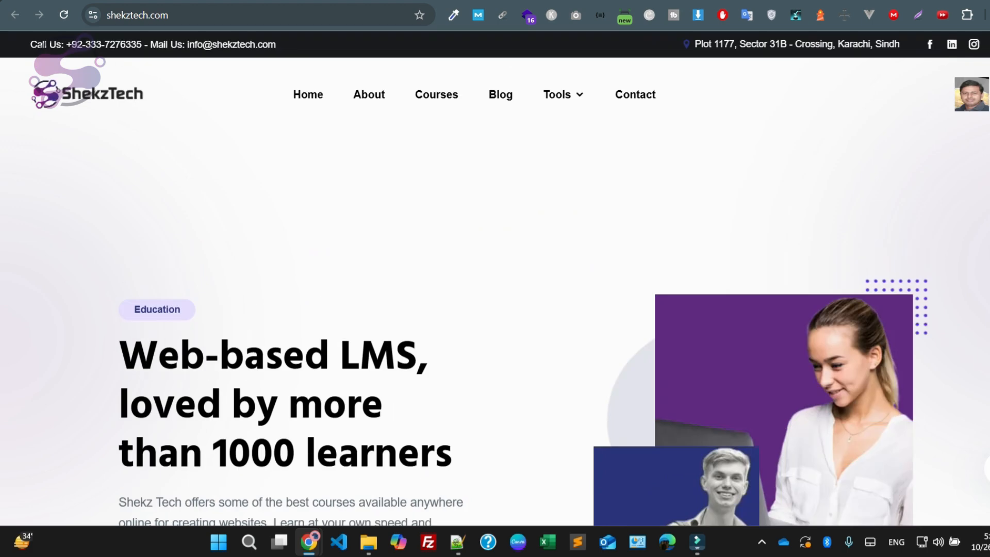
{"action": "key", "text": "ctrl+Tab"}
{"action": "scroll", "coordinate": [216, 258], "scroll_direction": "down", "scroll_amount": 10}
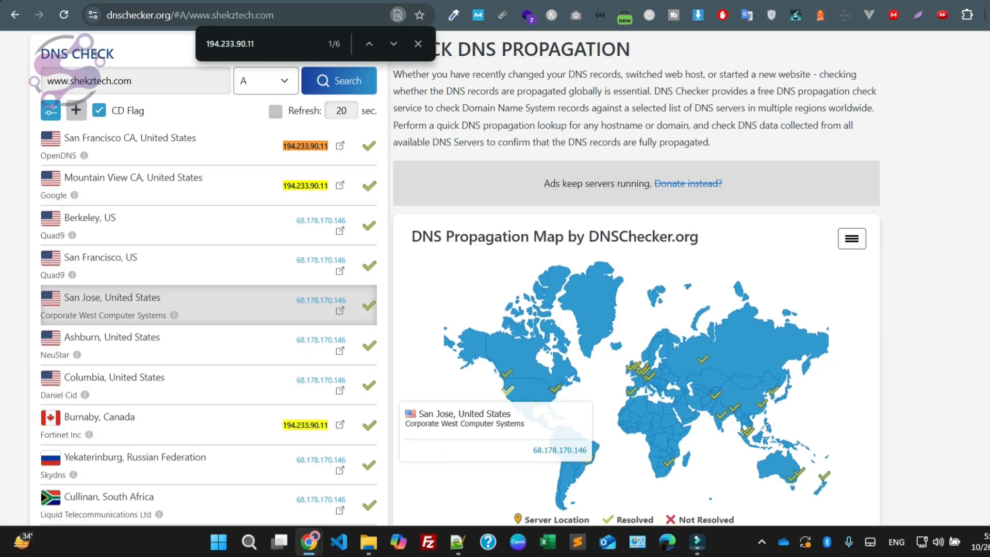
{"action": "scroll", "coordinate": [62, 72], "scroll_direction": "down", "scroll_amount": 1}
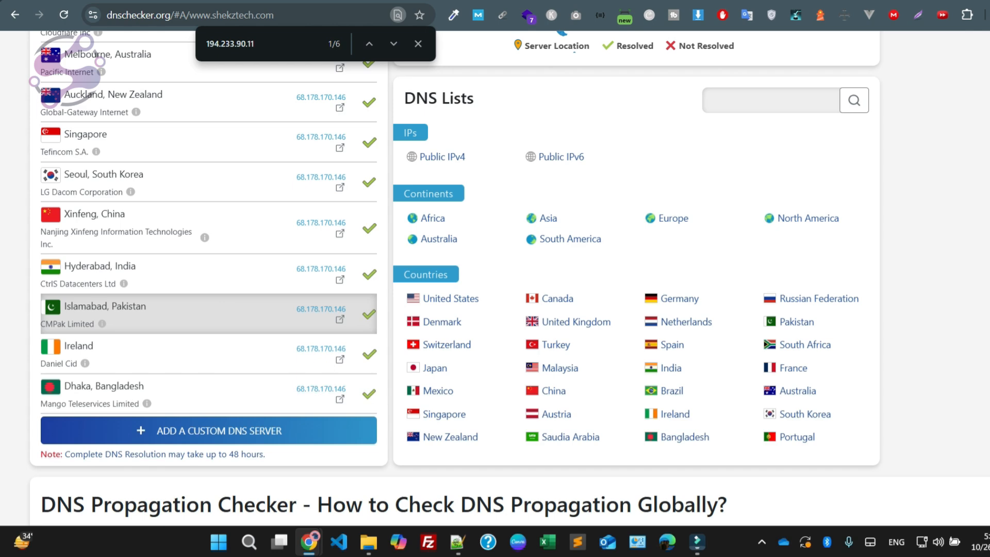
{"action": "key", "text": "Escape"}
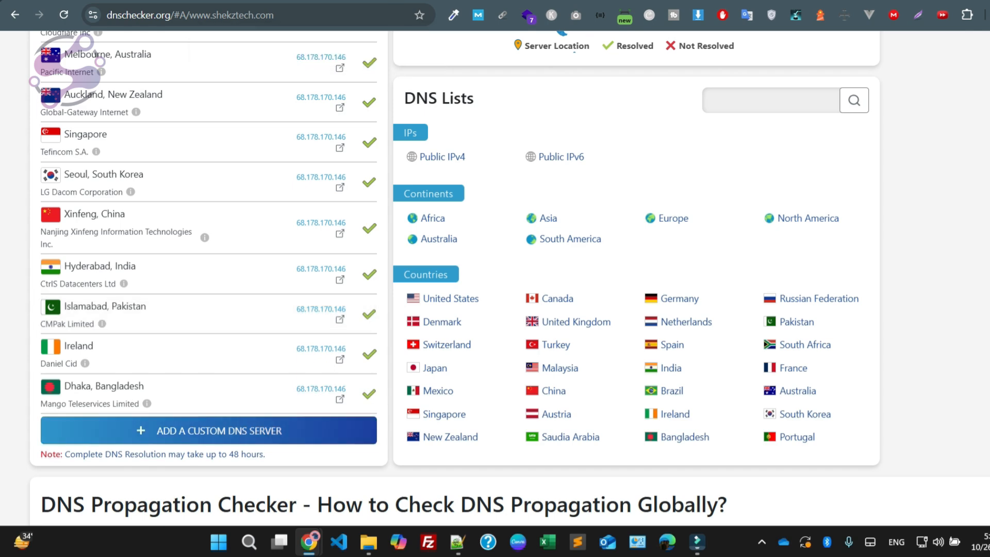
Step: Find and launch NordVPN through Windows search, and return to the start of the DNS Checker results
{"action": "left_click", "coordinate": [249, 542]}
{"action": "mouse_move", "coordinate": [279, 542]}
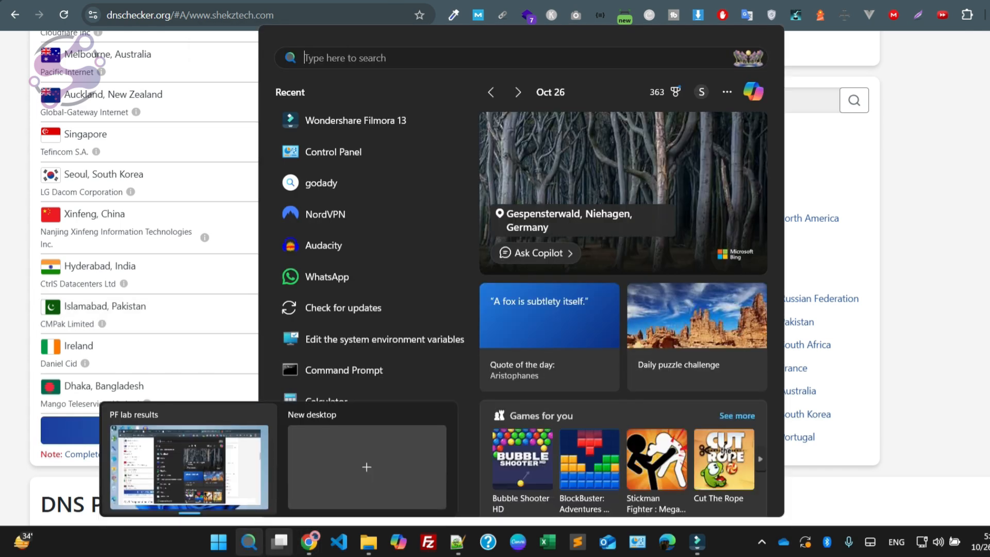
{"action": "type", "text": "no"}
{"action": "key", "text": "Return"}
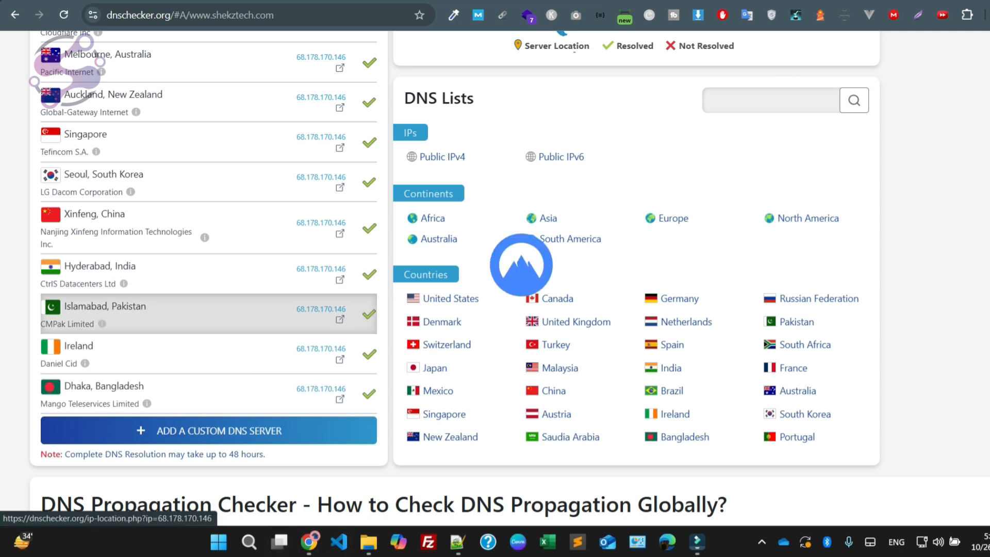
{"action": "scroll", "coordinate": [206, 288], "scroll_direction": "up", "scroll_amount": 15}
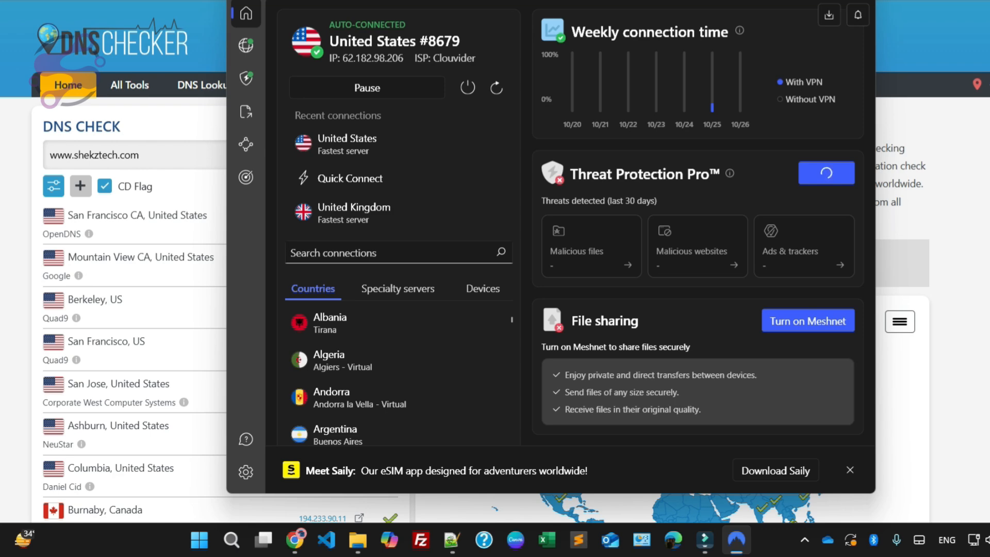
Step: Switch to CyberPanel, open Manage SSL and issue an SSL certificate for the website shekztech.com
{"action": "key", "text": "alt+Tab"}
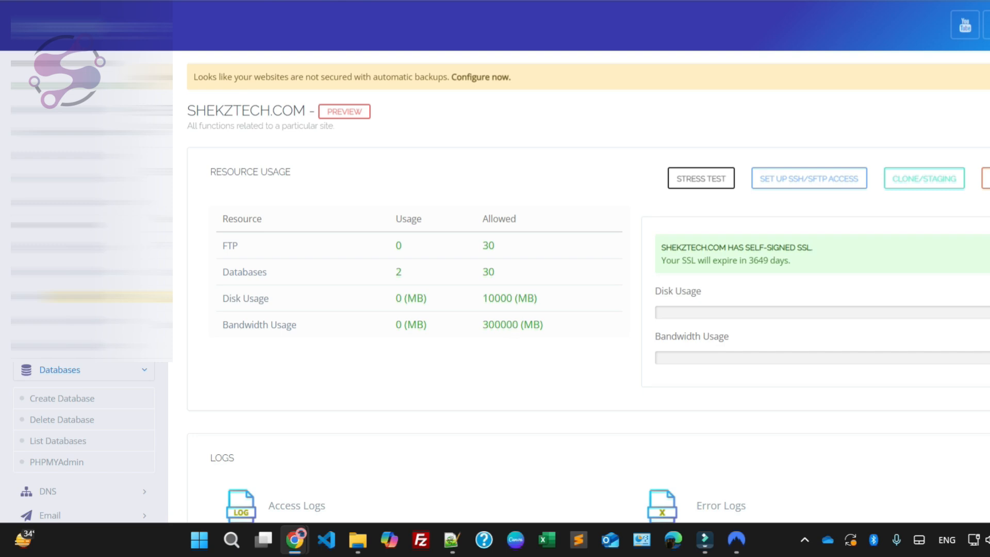
{"action": "scroll", "coordinate": [481, 77], "scroll_direction": "down", "scroll_amount": 4}
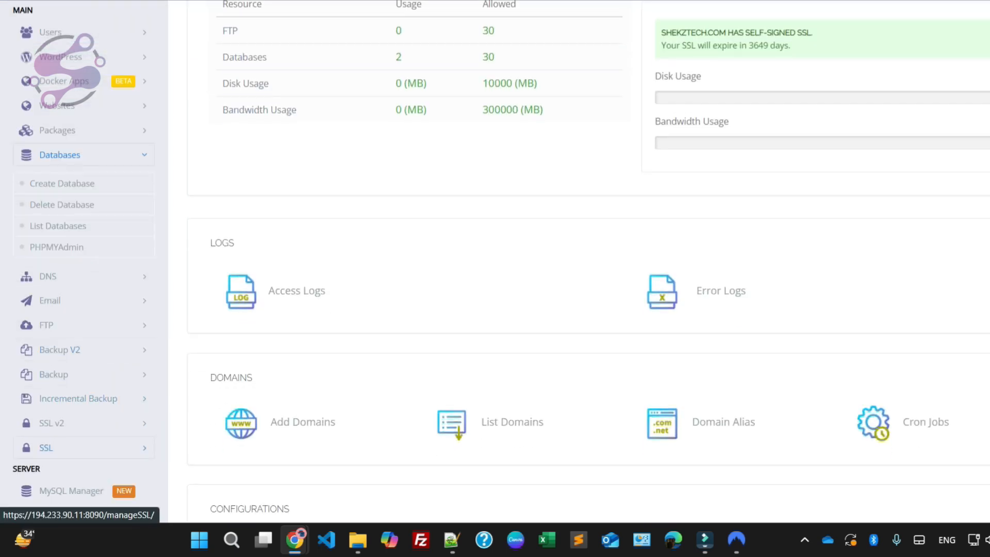
{"action": "scroll", "coordinate": [71, 347], "scroll_direction": "down", "scroll_amount": 3}
{"action": "left_click", "coordinate": [46, 304]}
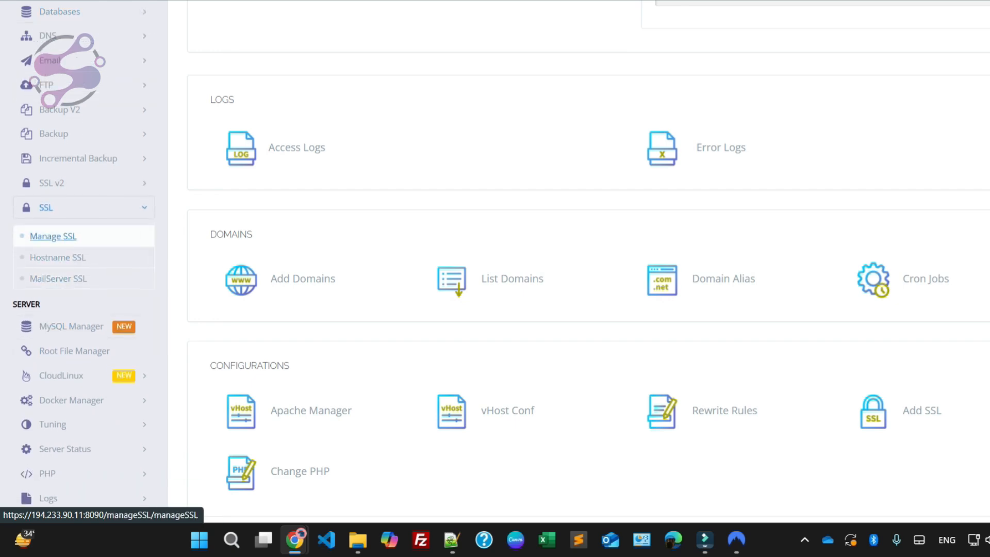
{"action": "left_click", "coordinate": [53, 237]}
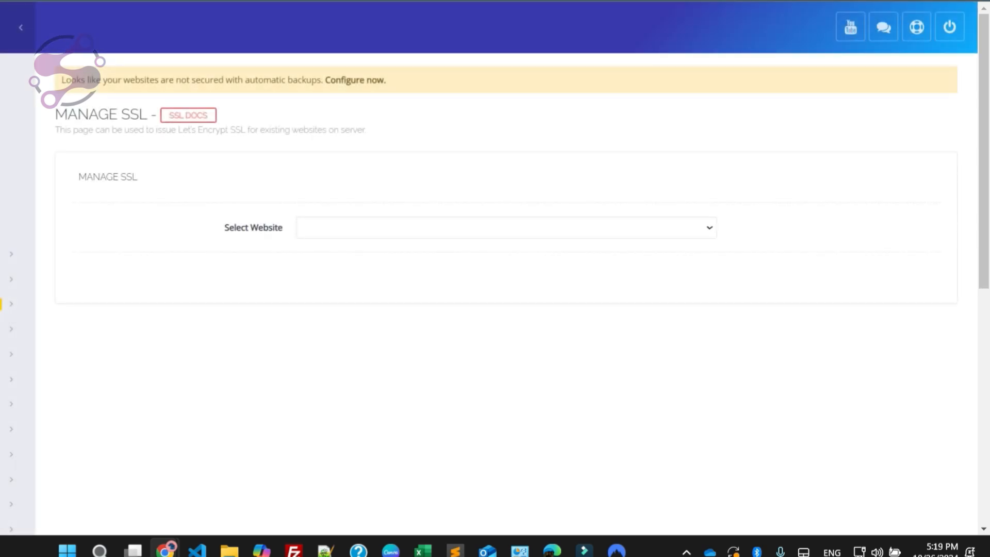
{"action": "left_click", "coordinate": [506, 227]}
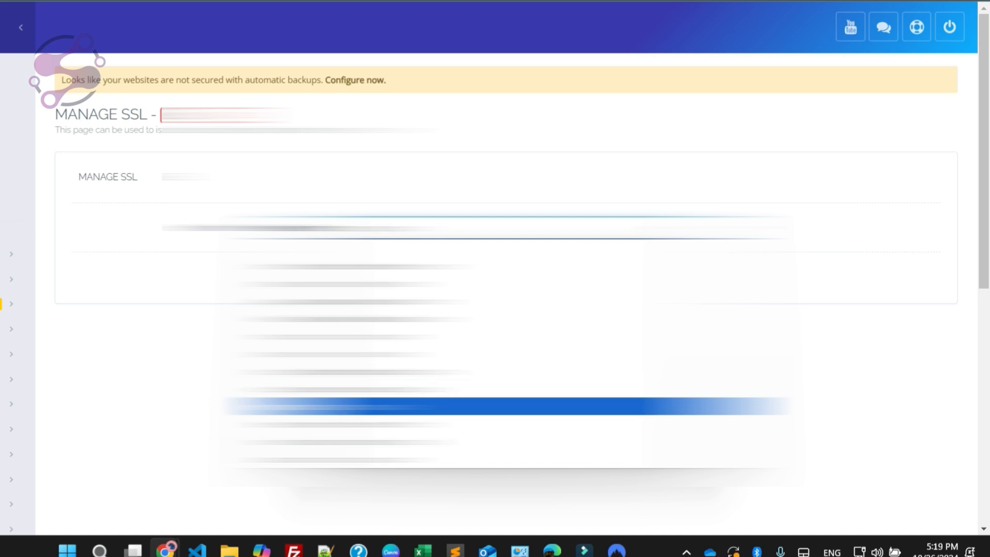
{"action": "left_click", "coordinate": [392, 406]}
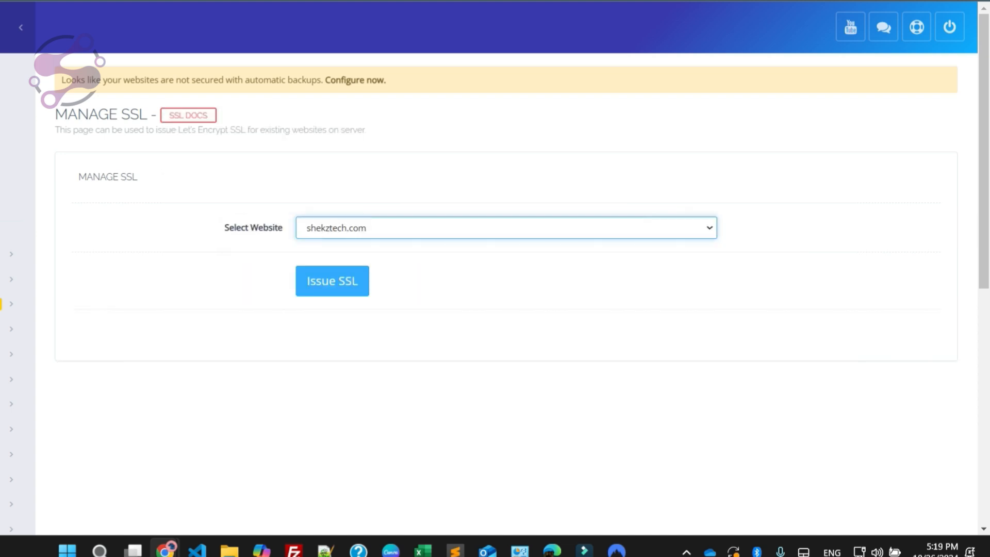
{"action": "left_click", "coordinate": [332, 281]}
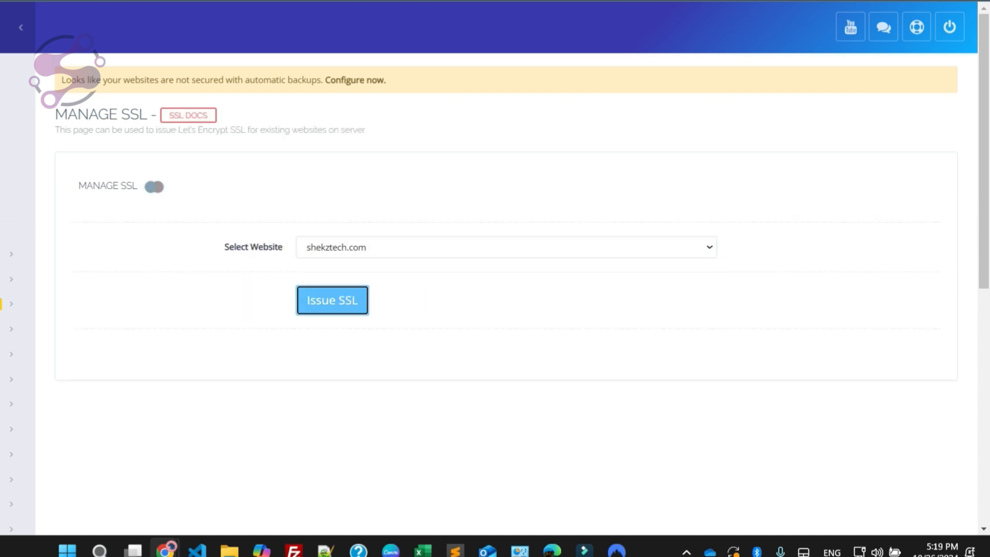
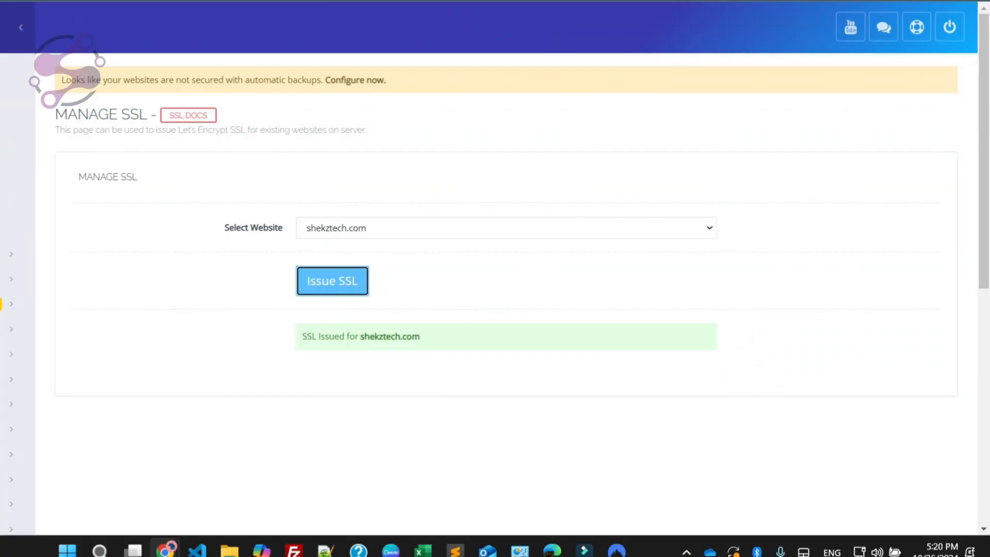
Step: Read the SSL issuance result for shekztech.com, reload the website in its own browser tab and inspect the page it serves
{"action": "left_click_drag", "start_coordinate": [303, 336], "coordinate": [359, 332]}
{"action": "left_click", "coordinate": [364, 320]}
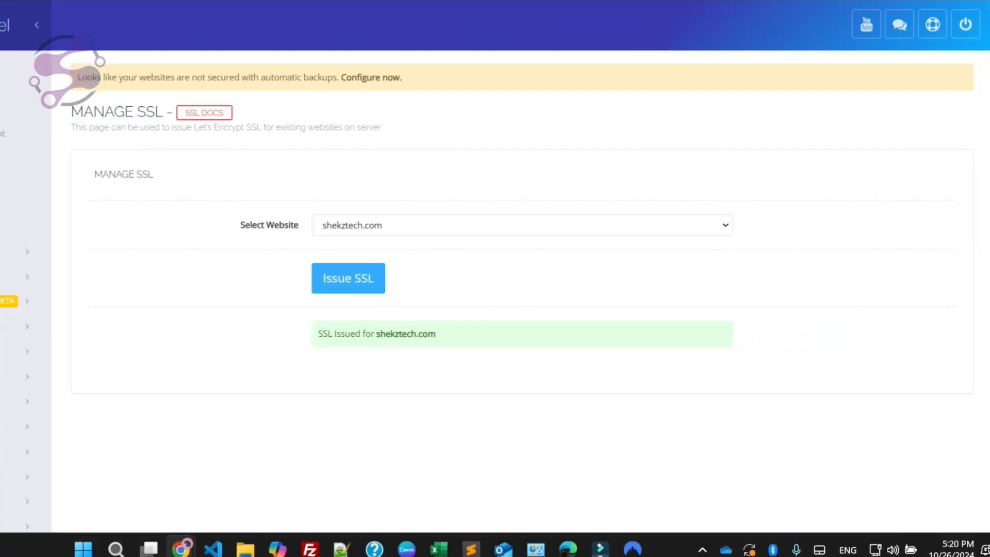
{"action": "double_click", "coordinate": [394, 334]}
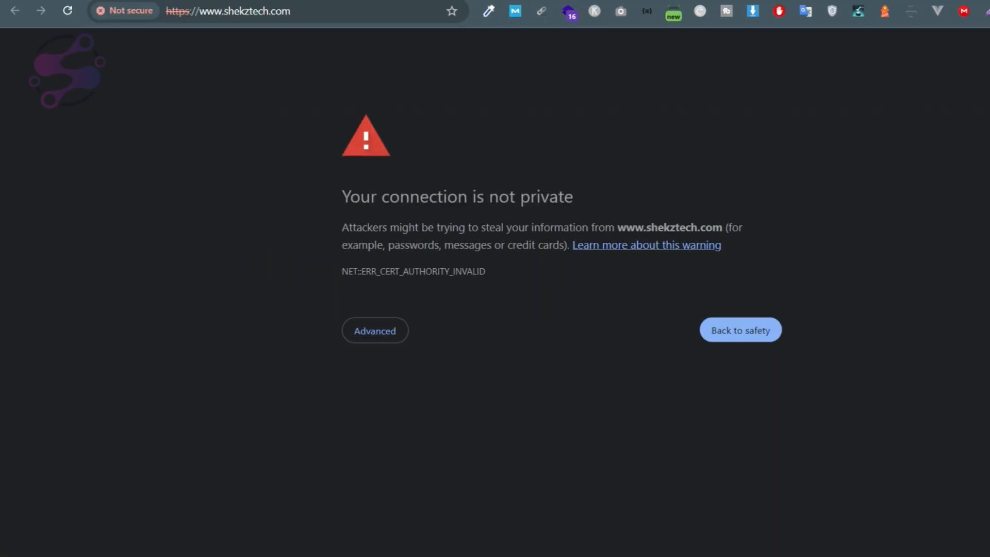
{"action": "left_click", "coordinate": [68, 10]}
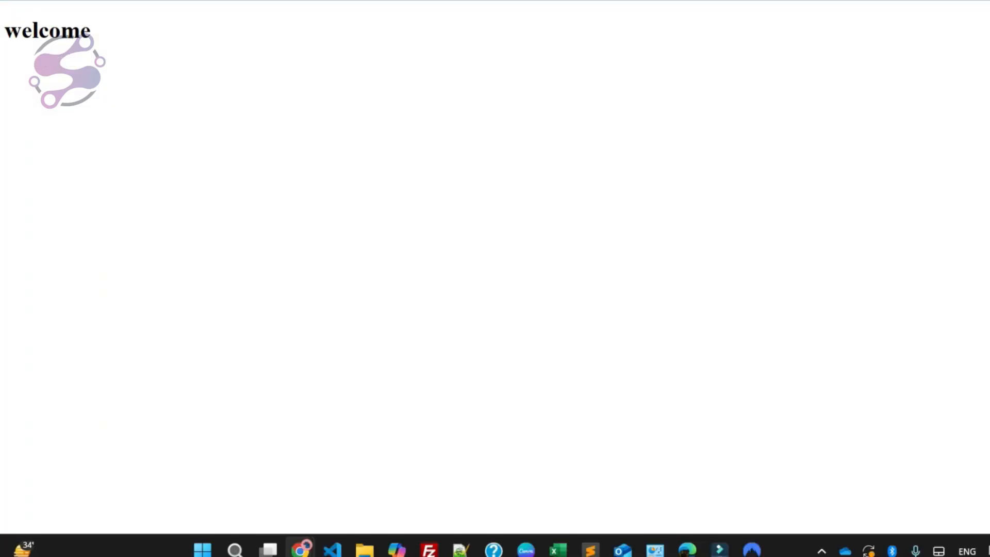
{"action": "double_click", "coordinate": [48, 58]}
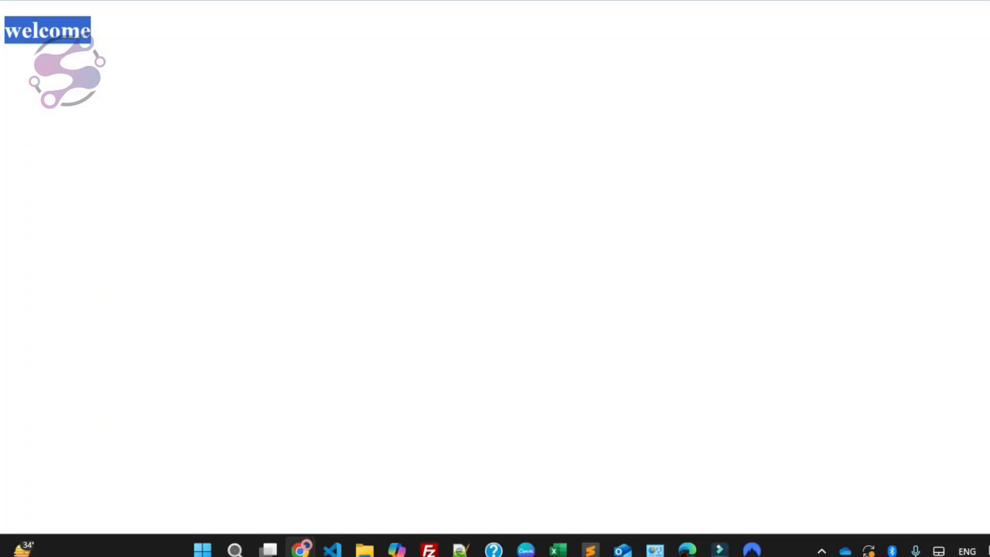
{"action": "left_click", "coordinate": [113, 53]}
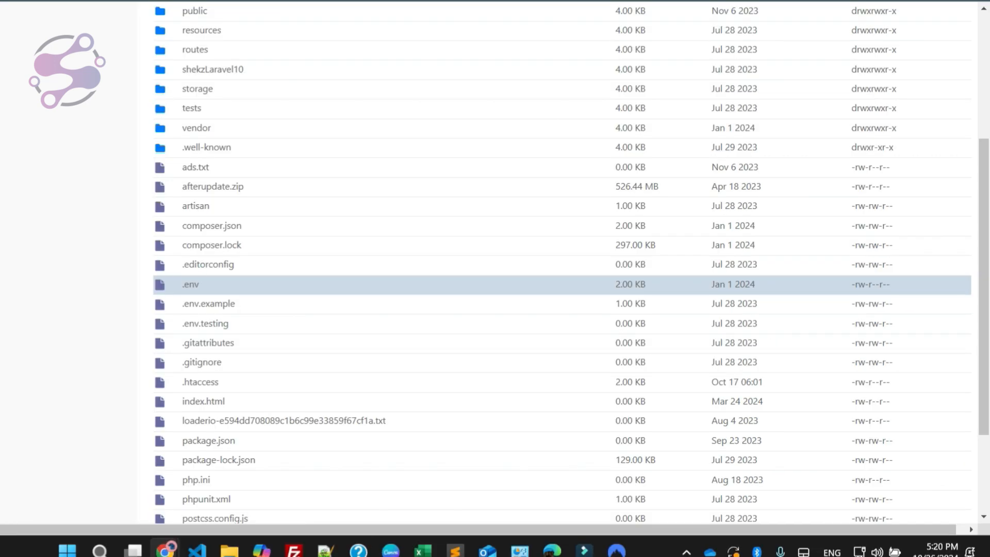
Step: Delete index.html from the shekztech.com files in the CyberPanel file manager, and check the site's page in the browser
{"action": "scroll", "coordinate": [196, 324], "scroll_direction": "down", "scroll_amount": 2}
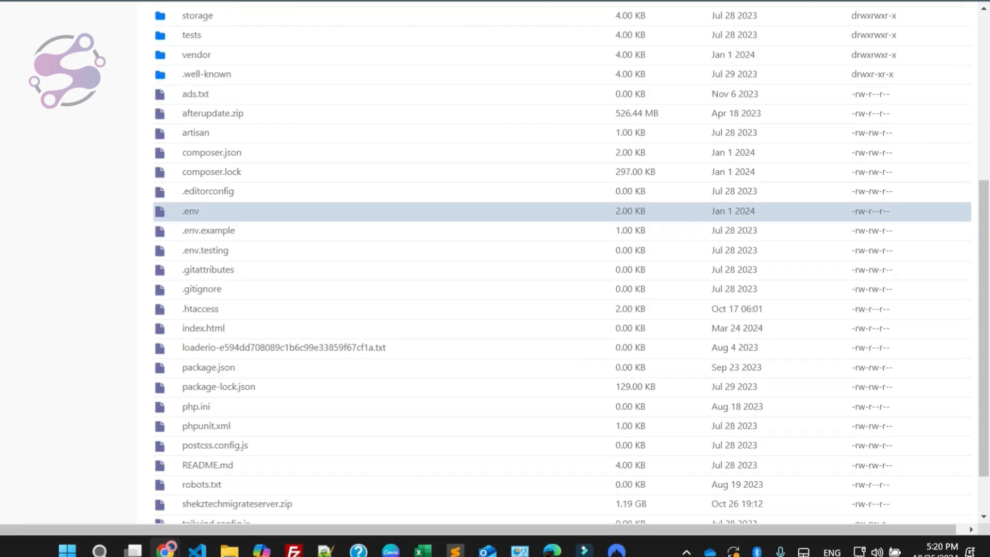
{"action": "right_click", "coordinate": [179, 333]}
{"action": "left_click", "coordinate": [202, 447]}
{"action": "left_click", "coordinate": [598, 173]}
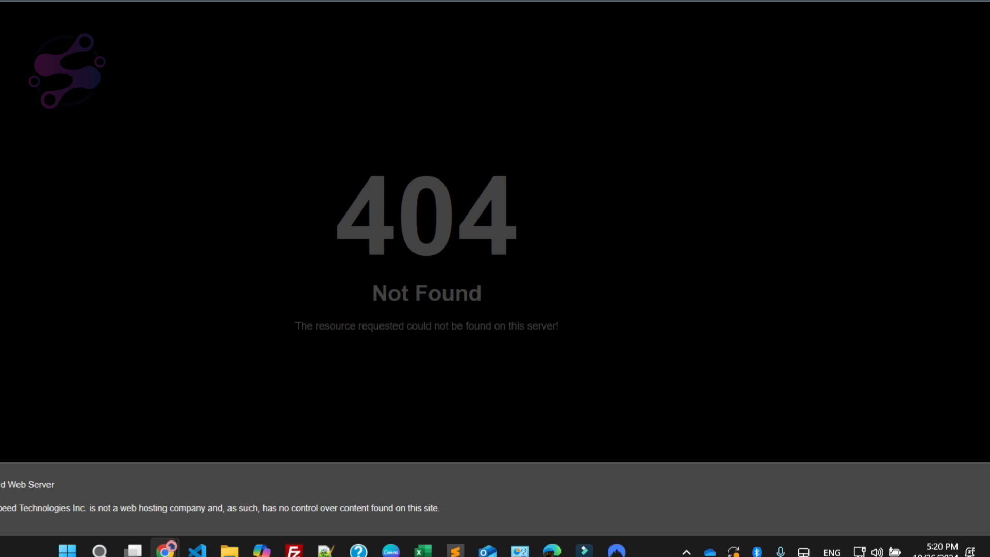
{"action": "left_click_drag", "start_coordinate": [332, 212], "coordinate": [517, 199]}
{"action": "left_click", "coordinate": [414, 299]}
{"action": "left_click_drag", "start_coordinate": [322, 191], "coordinate": [570, 335]}
{"action": "left_click", "coordinate": [570, 338]}
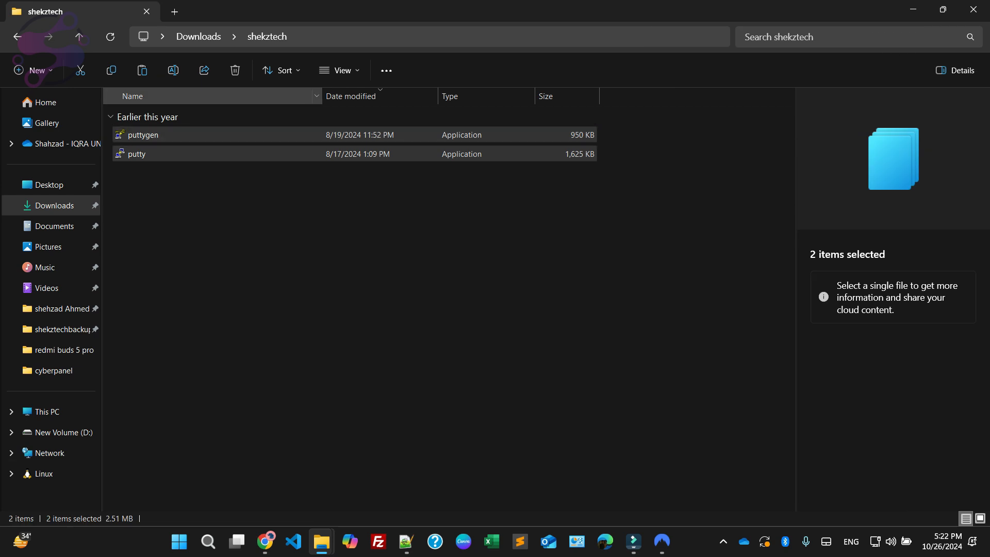
Step: Launch puttygen from the Downloads\shekztech folder and generate a 2048-bit RSA key pair
{"action": "left_click", "coordinate": [340, 70]}
{"action": "left_click", "coordinate": [330, 120]}
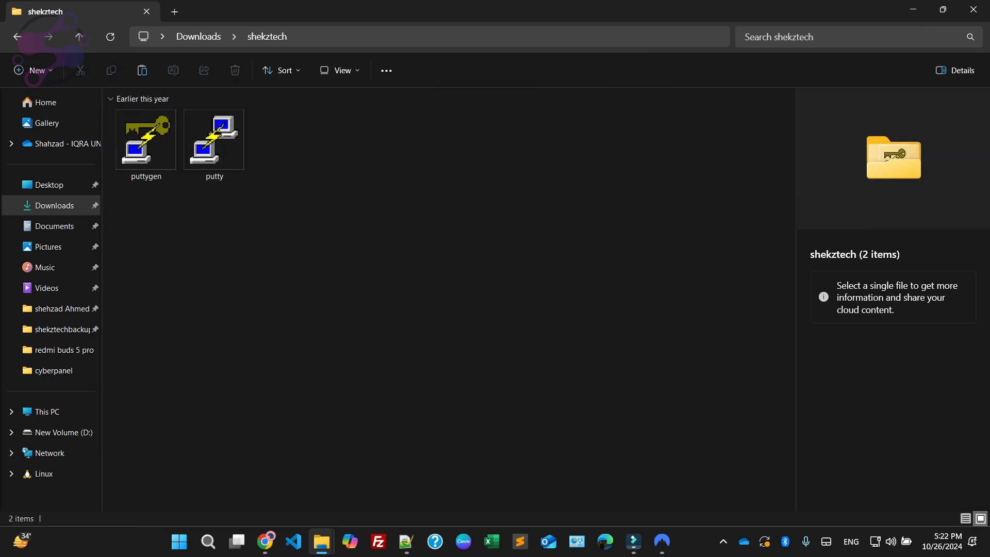
{"action": "double_click", "coordinate": [146, 141]}
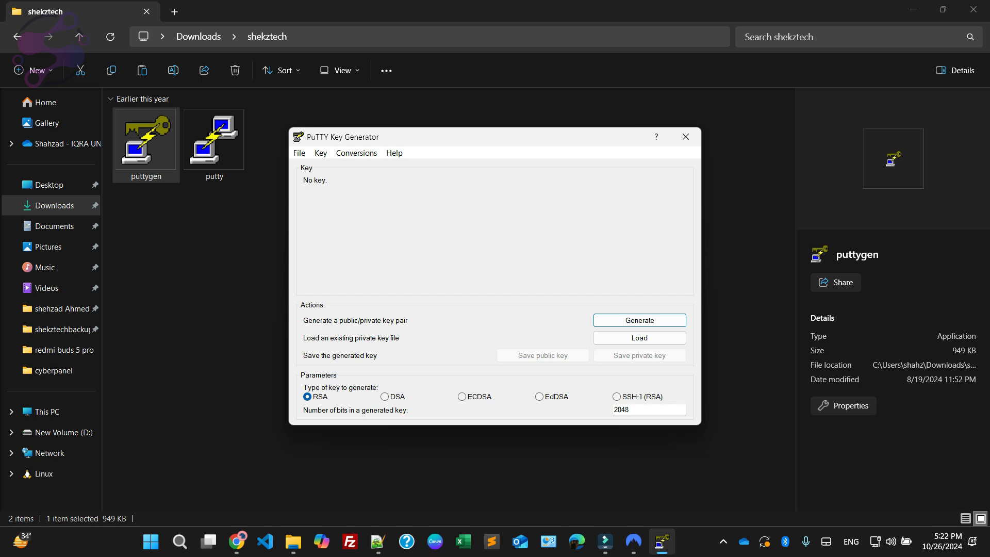
{"action": "left_click", "coordinate": [640, 320]}
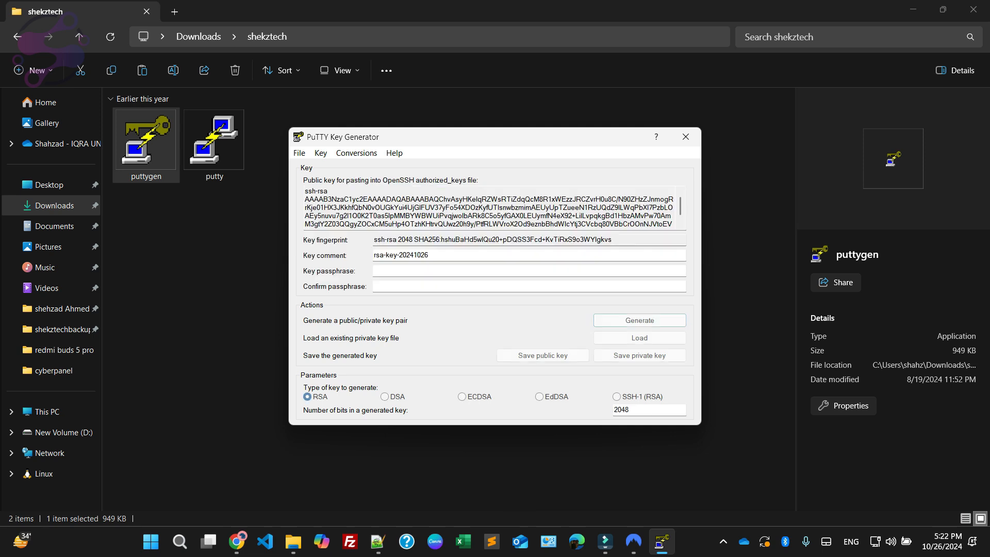
{"action": "left_click", "coordinate": [461, 223]}
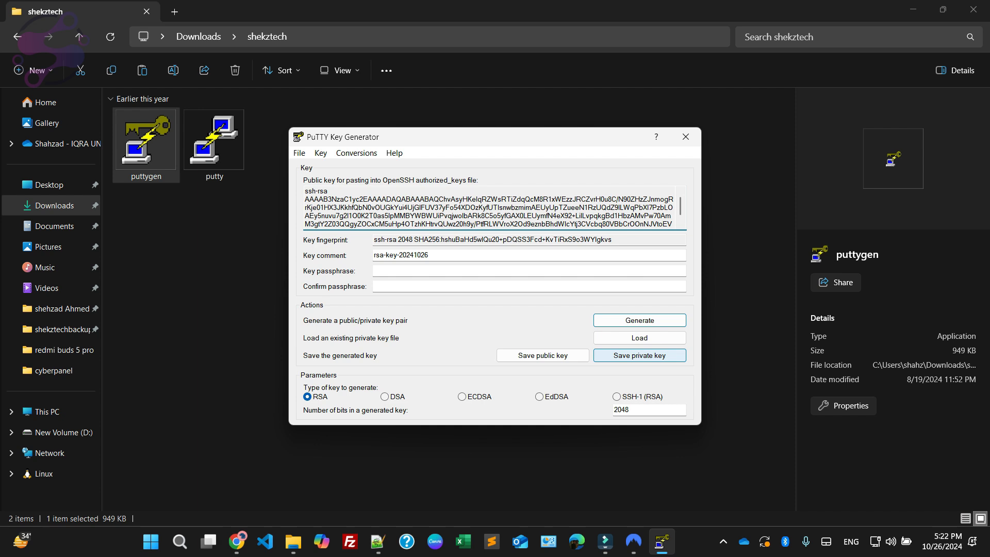
Step: Save the generated private key as mykey in the Downloads\shekztech folder
{"action": "left_click", "coordinate": [639, 355]}
{"action": "left_click", "coordinate": [498, 316]}
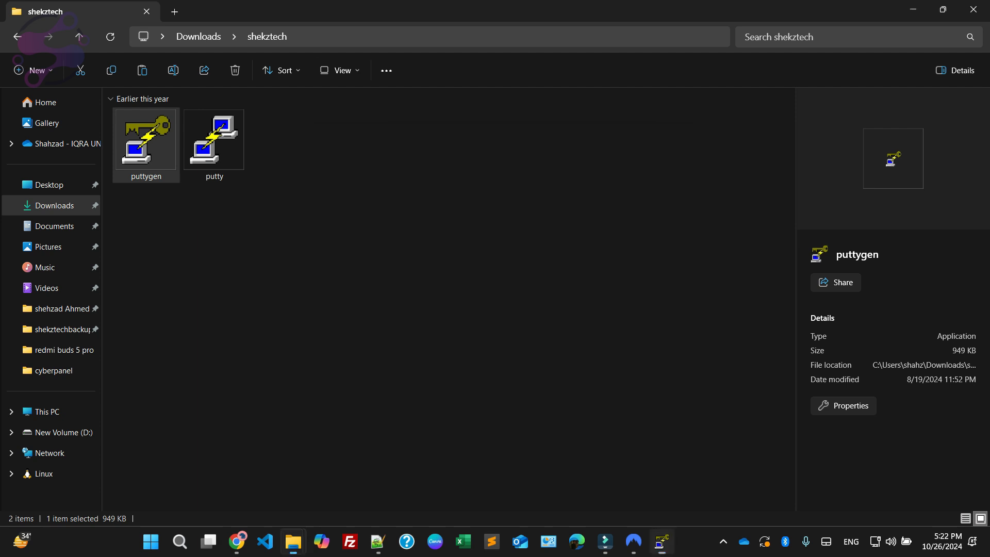
{"action": "key", "text": "alt+d"}
{"action": "type", "text": "C:\\Users\\shahz\\Downloads\\shekztech"}
{"action": "key", "text": "Return"}
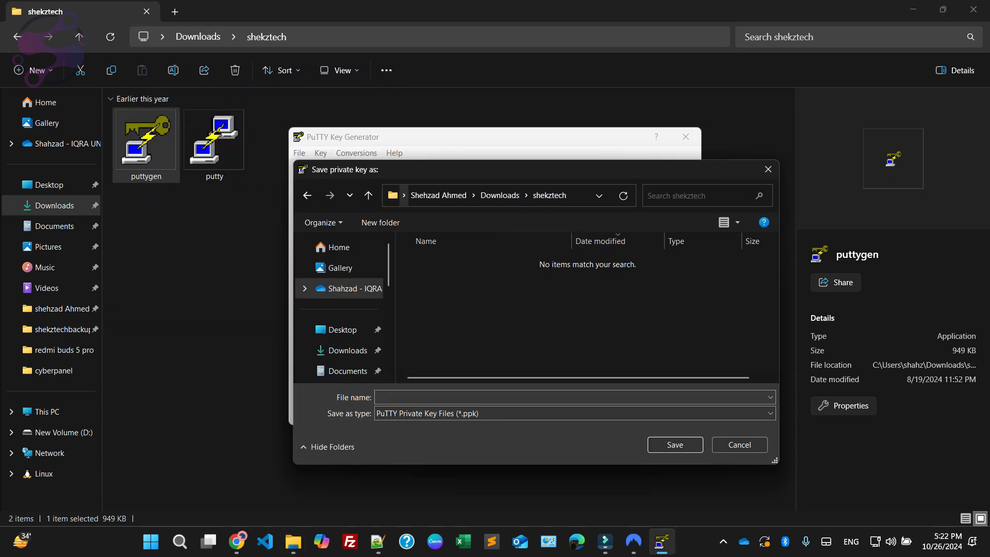
{"action": "left_click", "coordinate": [474, 397]}
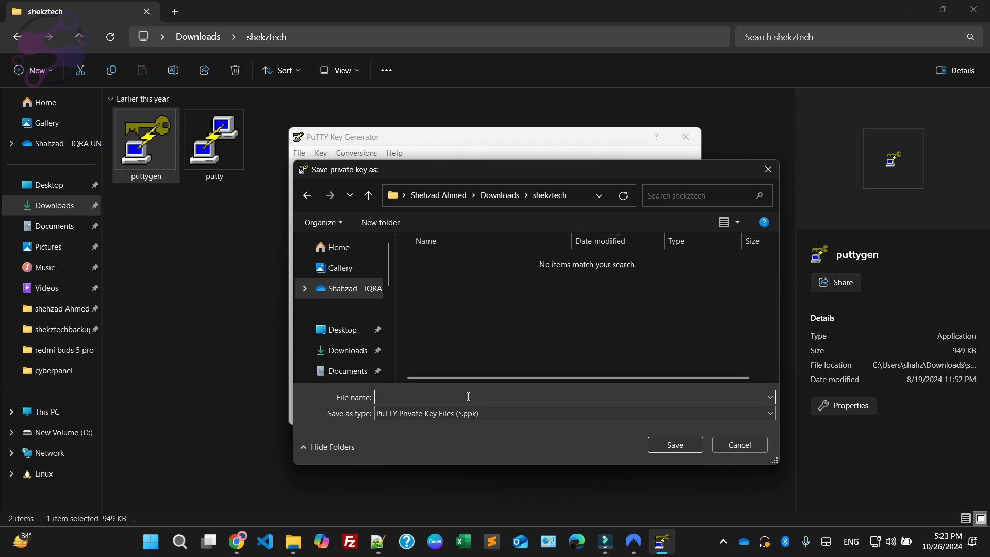
{"action": "type", "text": "mykey"}
{"action": "key", "text": "Return"}
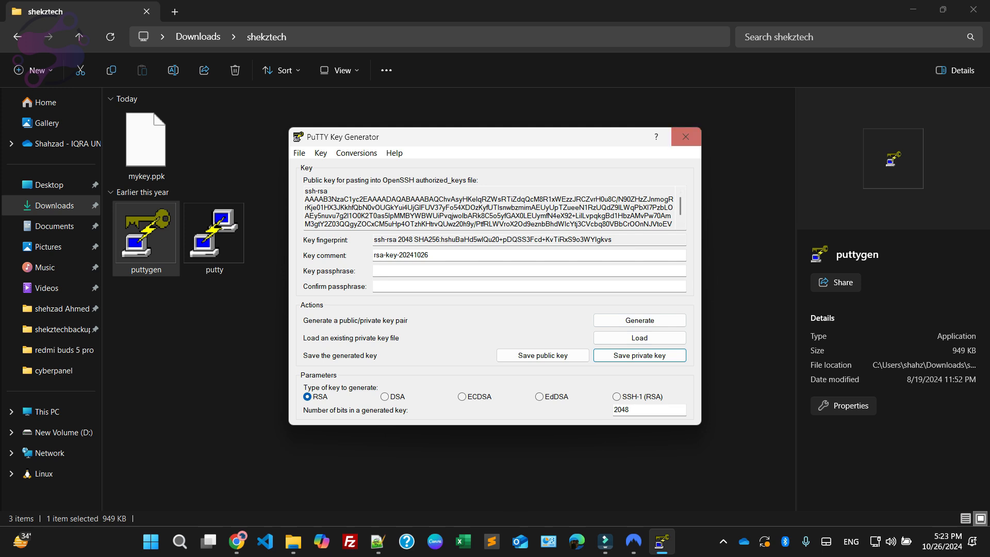
Step: Close the key generator, open mykey.ppk in Notepad++ and copy its entire contents, closing the file when done
{"action": "left_click", "coordinate": [453, 215]}
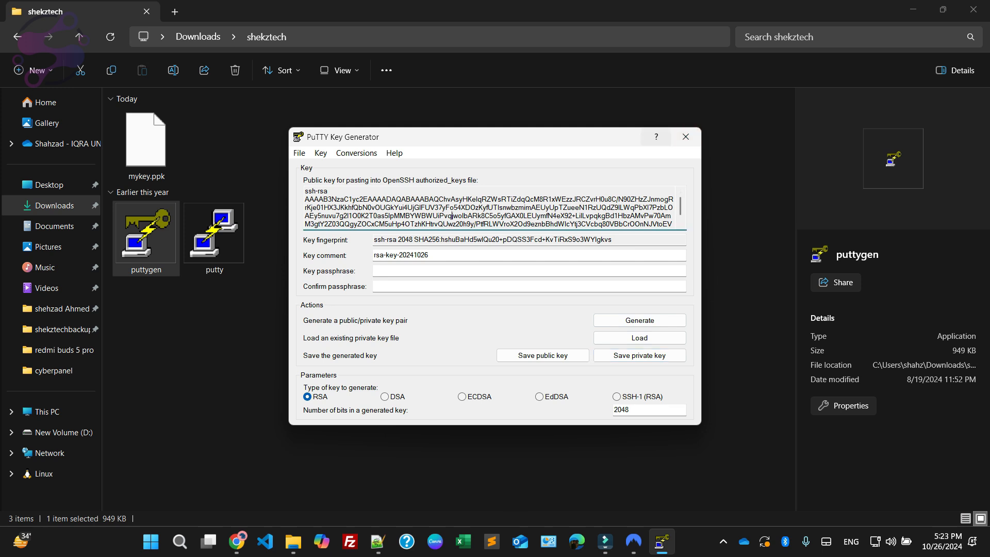
{"action": "key", "text": "alt+F4"}
{"action": "key", "text": "F4"}
{"action": "left_click", "coordinate": [356, 329]}
{"action": "left_click", "coordinate": [146, 147]}
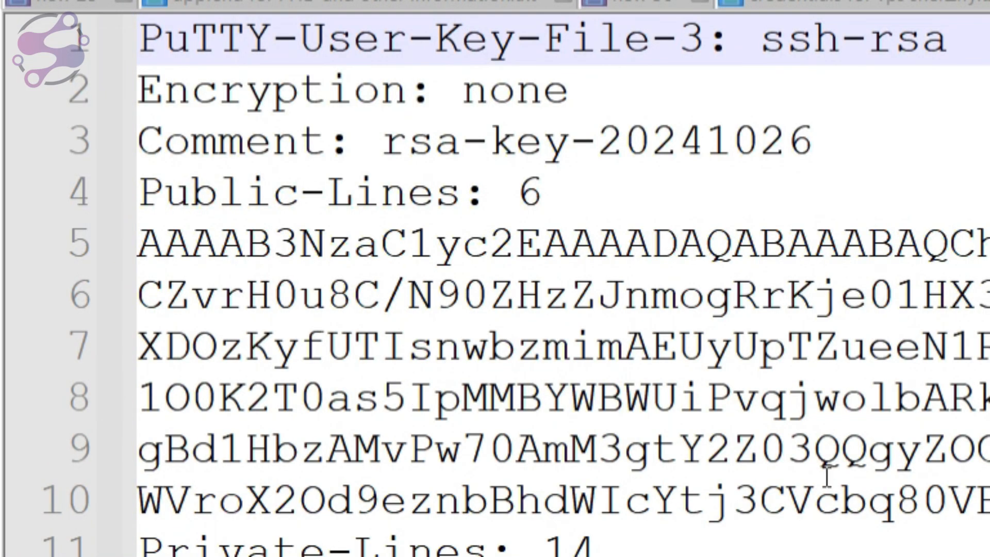
{"action": "scroll", "coordinate": [827, 477], "scroll_direction": "down", "scroll_amount": 8}
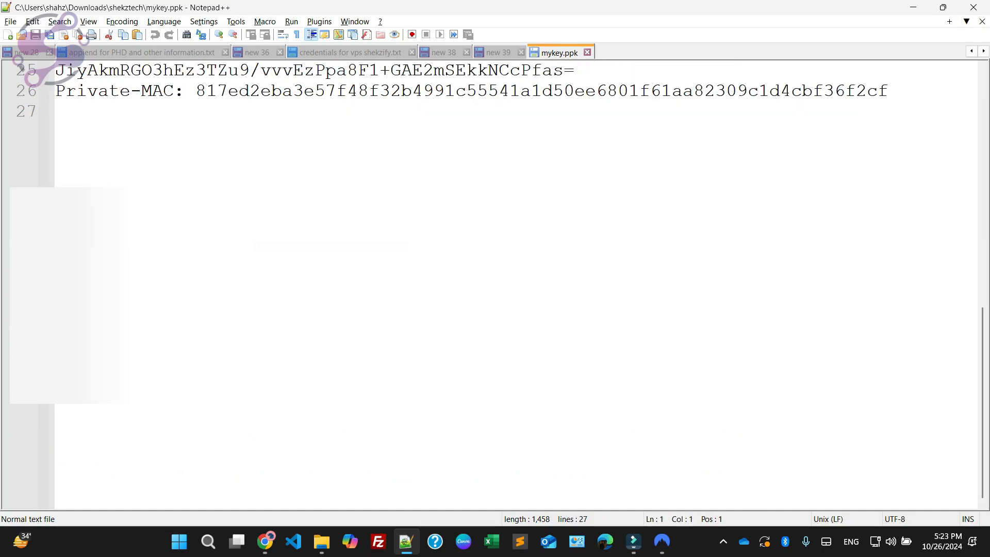
{"action": "scroll", "coordinate": [495, 283], "scroll_direction": "up", "scroll_amount": 8}
{"action": "key", "text": "ctrl+a"}
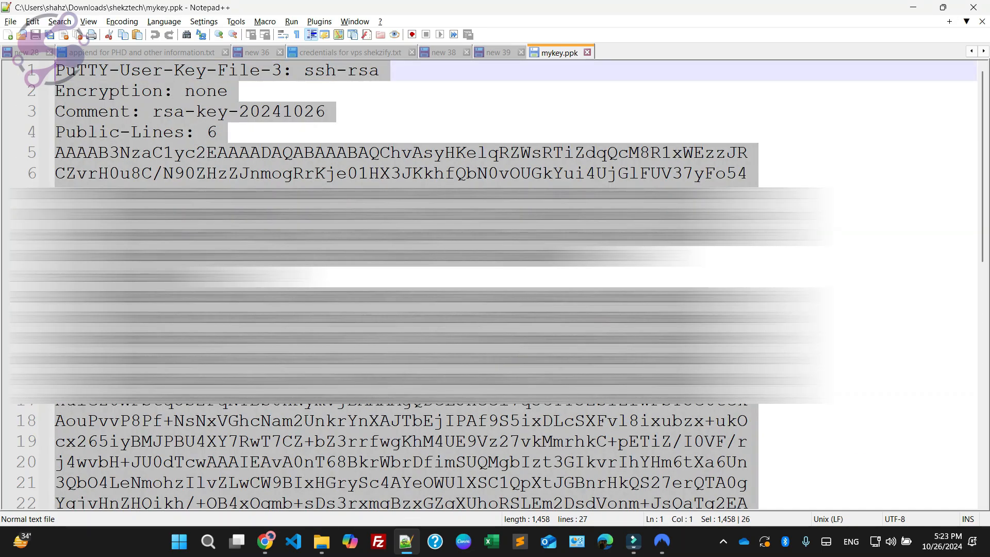
{"action": "left_click", "coordinate": [586, 53]}
Step: Switch to CyberPanel's SSH Access page for shekztech.com, add a key by pasting the copied private key file contents, and save it
{"action": "mouse_move", "coordinate": [265, 542]}
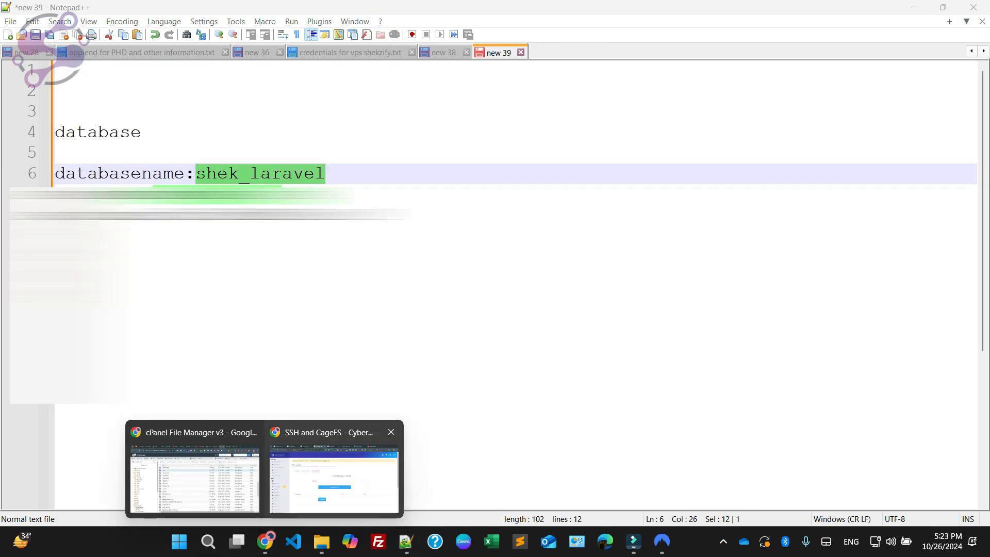
{"action": "left_click", "coordinate": [333, 474]}
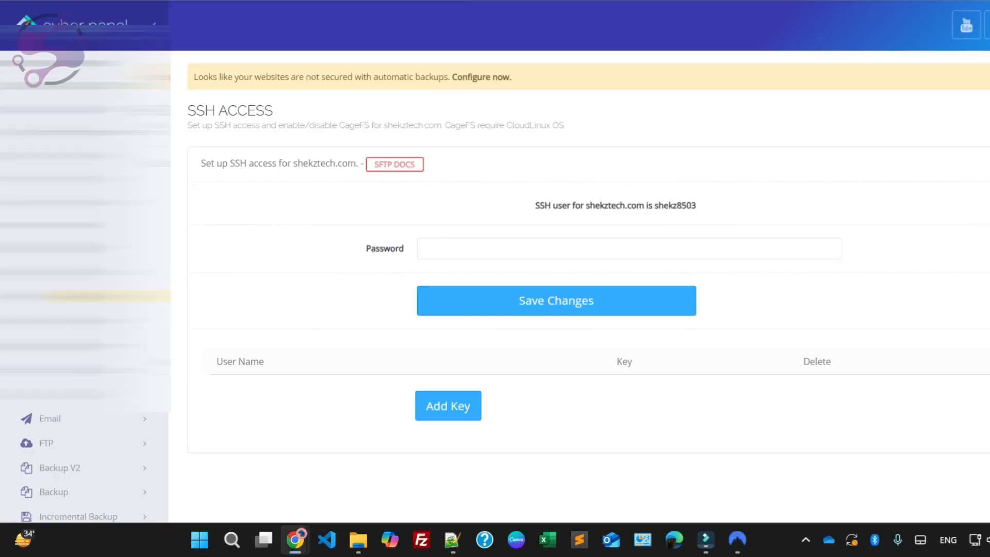
{"action": "scroll", "coordinate": [468, 258], "scroll_direction": "down", "scroll_amount": 3}
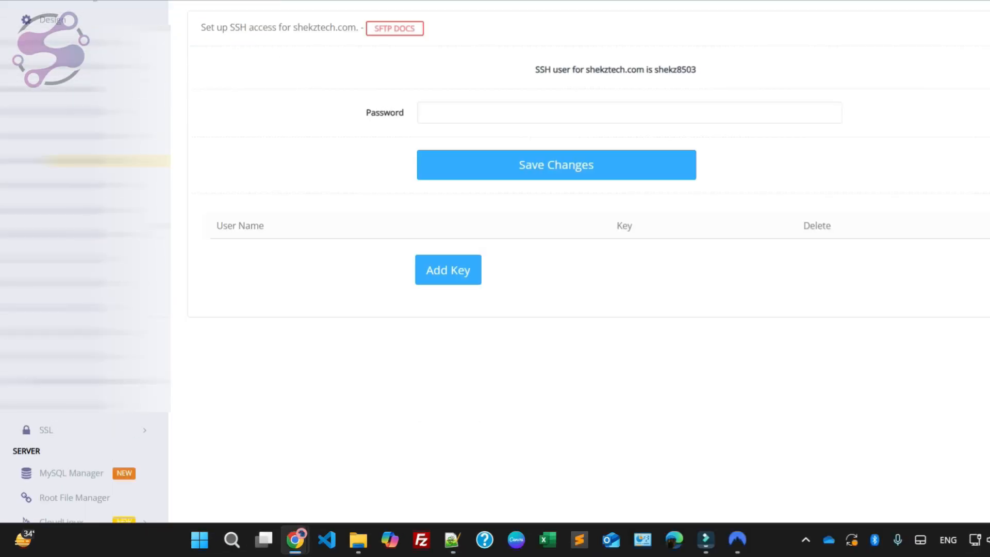
{"action": "left_click", "coordinate": [469, 253]}
{"action": "key", "text": "ctrl+v"}
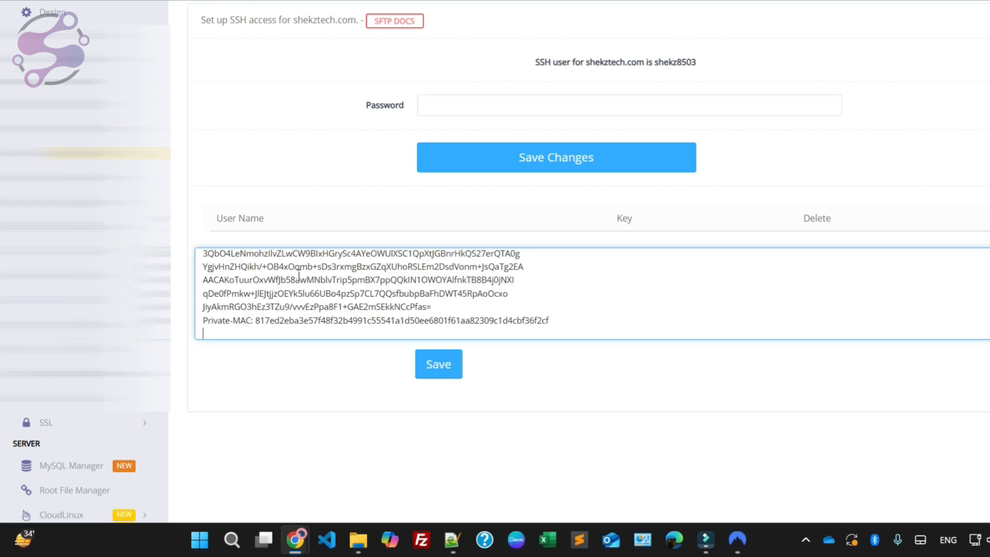
{"action": "left_click", "coordinate": [439, 365]}
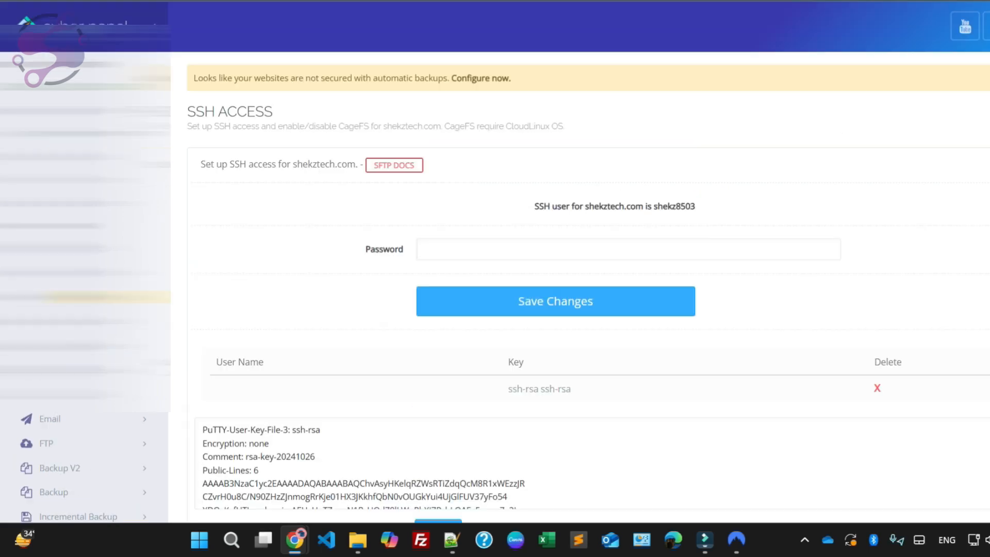
Step: Launch putty from the Downloads\shekztech folder and open the SSH authentication credentials settings
{"action": "mouse_move", "coordinate": [358, 539]}
{"action": "left_click", "coordinate": [512, 470]}
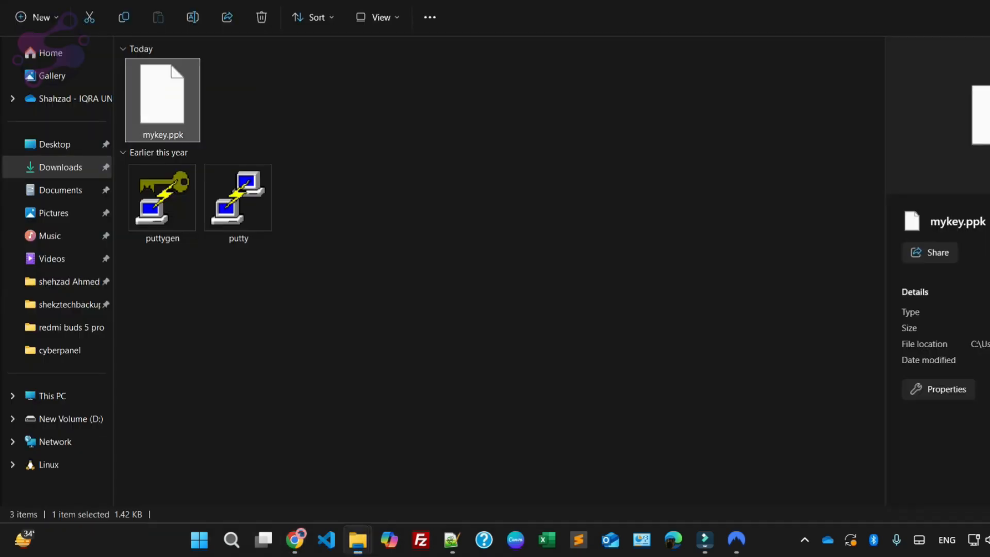
{"action": "left_click", "coordinate": [238, 204]}
{"action": "double_click", "coordinate": [239, 203]}
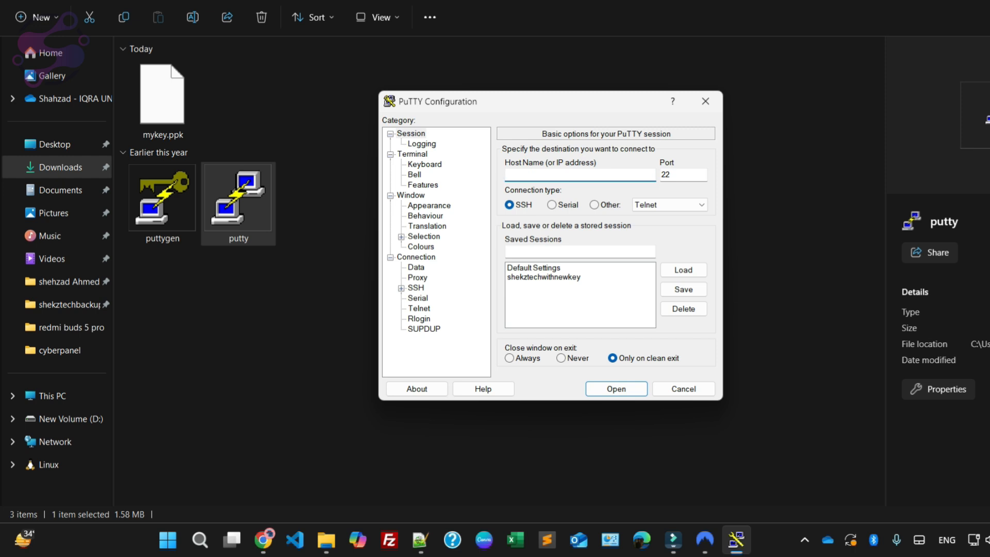
{"action": "left_click", "coordinate": [401, 289]}
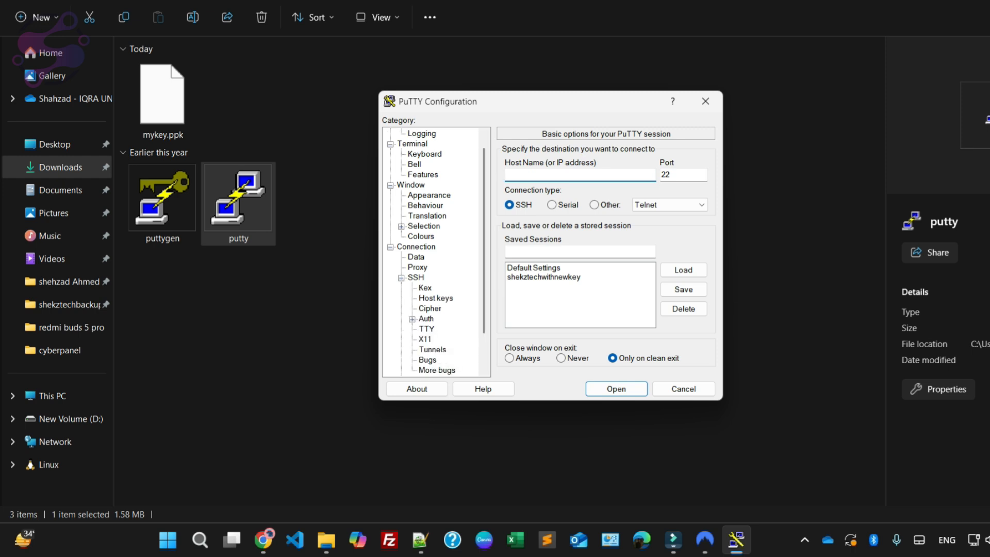
{"action": "left_click", "coordinate": [412, 319]}
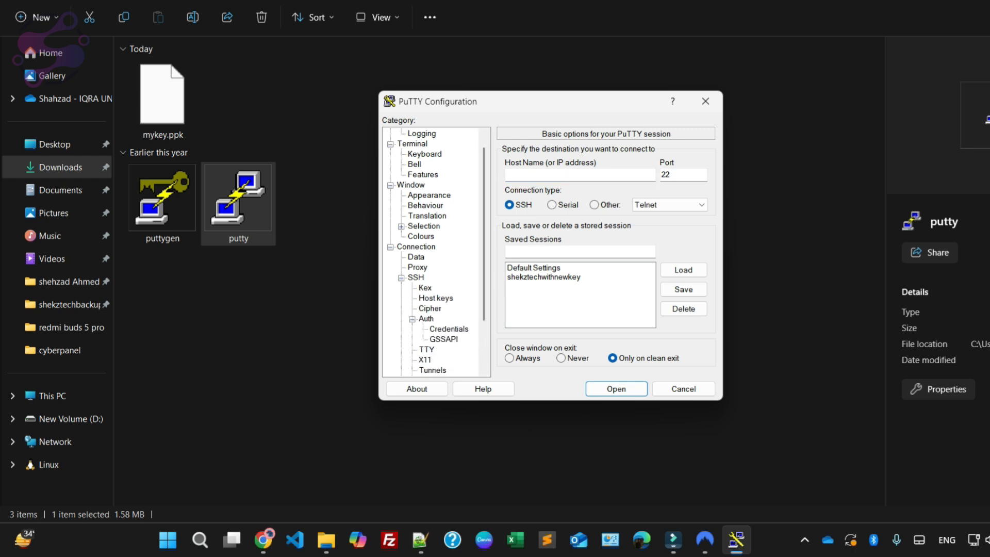
{"action": "left_click", "coordinate": [449, 329]}
Step: Set mykey.ppk from the Downloads\shekztech folder as the private key file for authentication
{"action": "left_click", "coordinate": [683, 176]}
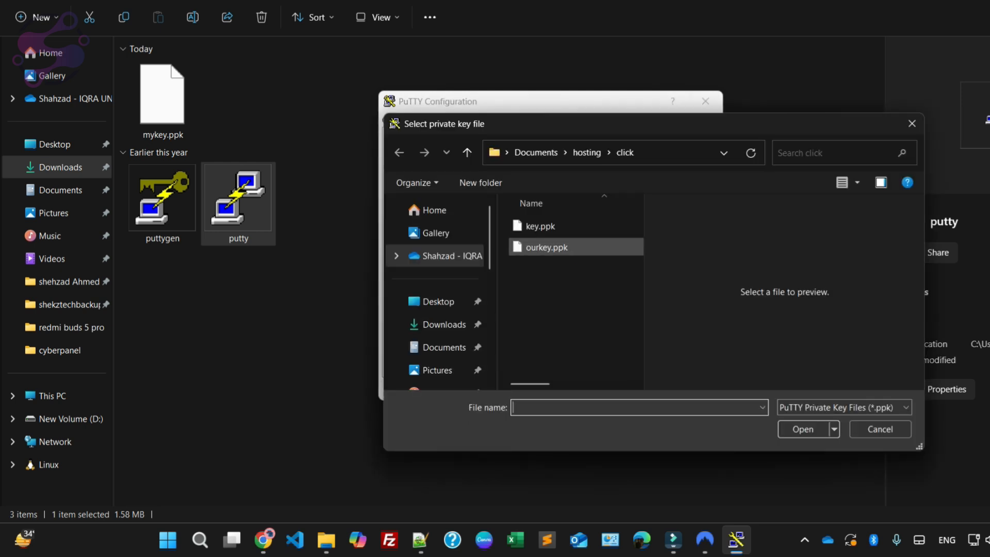
{"action": "left_click", "coordinate": [377, 1]}
{"action": "key", "text": "ctrl+c"}
{"action": "left_click", "coordinate": [681, 152]}
{"action": "key", "text": "ctrl+v"}
{"action": "key", "text": "Return"}
{"action": "left_click", "coordinate": [546, 243]}
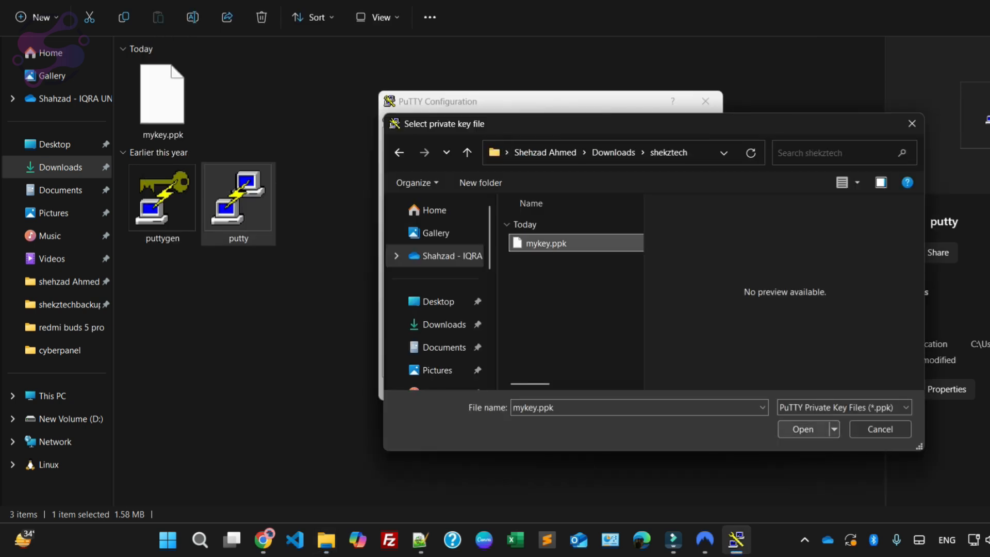
{"action": "key", "text": "Return"}
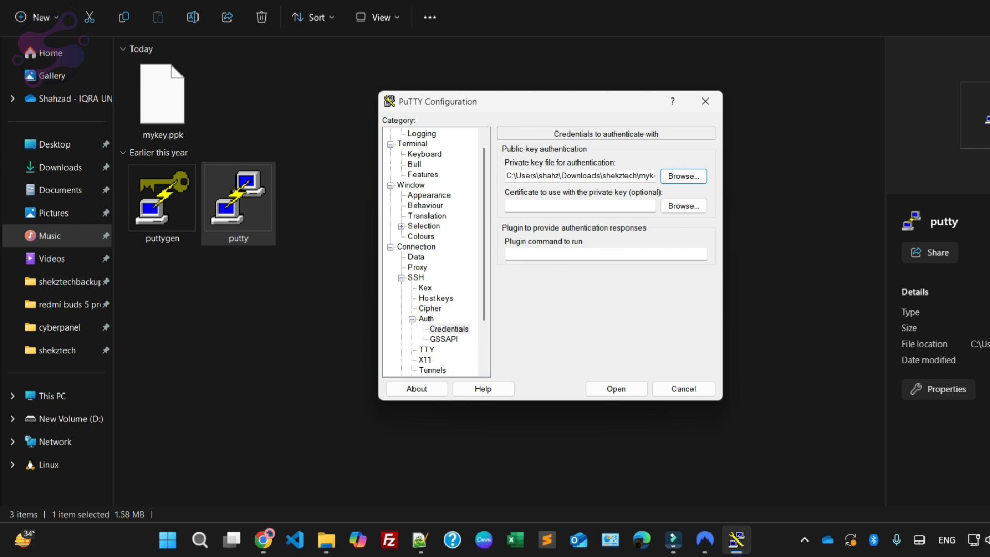
Step: Return to the session settings, set the host name to shekztech.com and open the SSH connection
{"action": "left_click", "coordinate": [422, 144]}
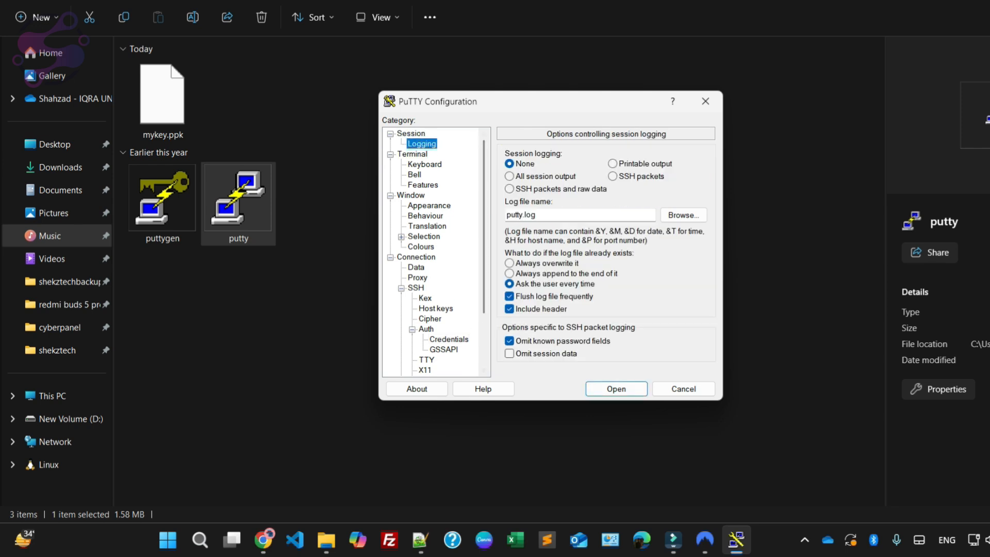
{"action": "left_click", "coordinate": [411, 134]}
{"action": "left_click", "coordinate": [578, 174]}
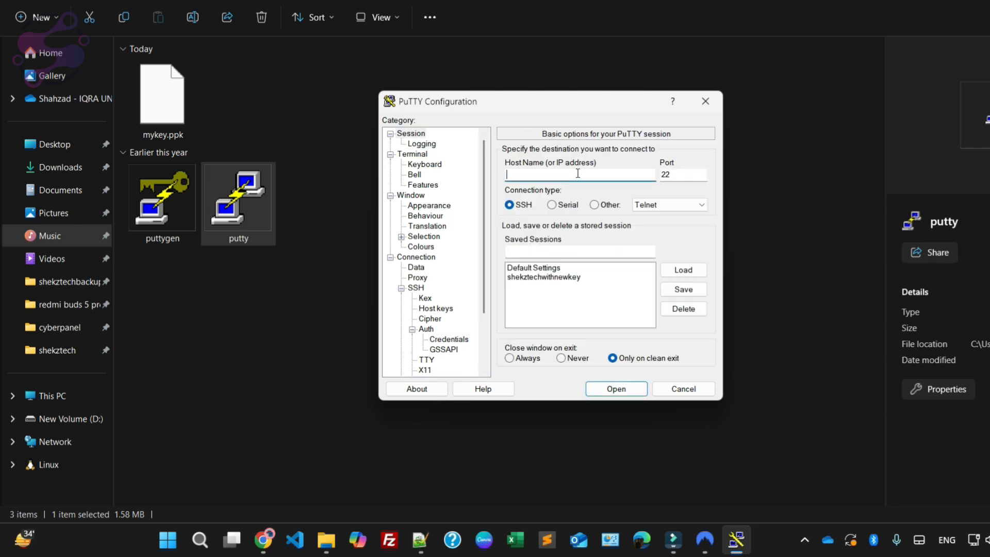
{"action": "type", "text": "shekztech.com"}
{"action": "key", "text": "Return"}
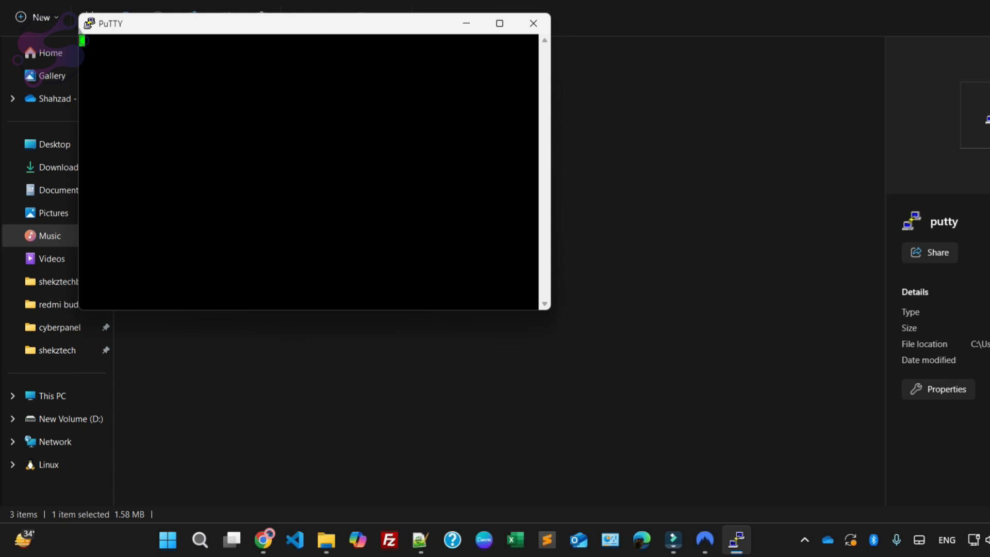
Step: Switch to CyberPanel's SSH Access page for shekztech.com and copy the SSH username shown there
{"action": "left_click", "coordinate": [357, 354]}
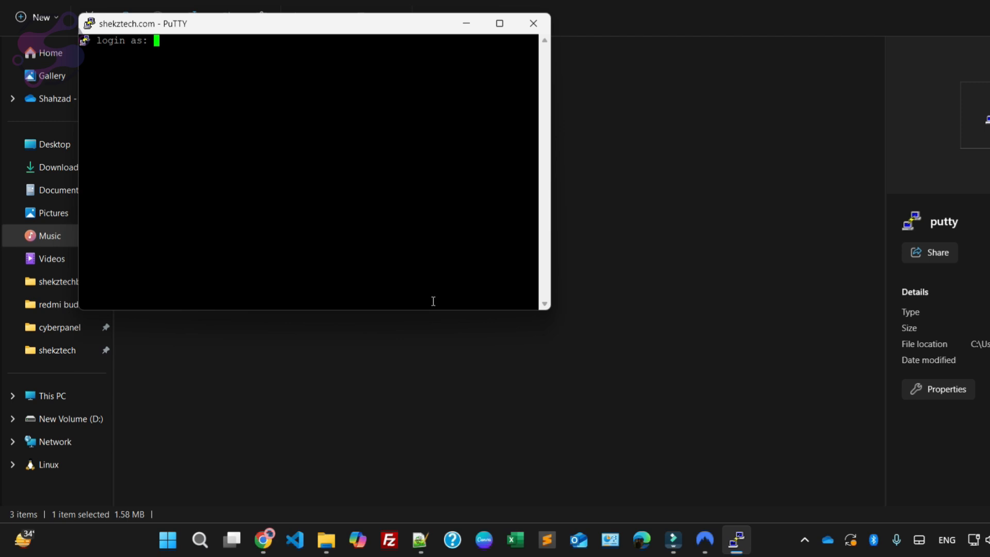
{"action": "mouse_move", "coordinate": [420, 540]}
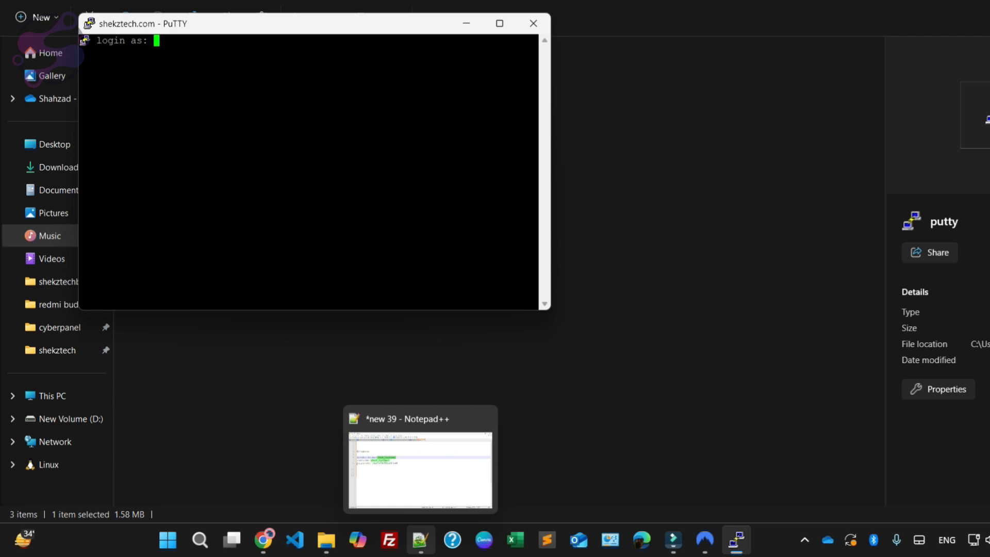
{"action": "left_click", "coordinate": [263, 539]}
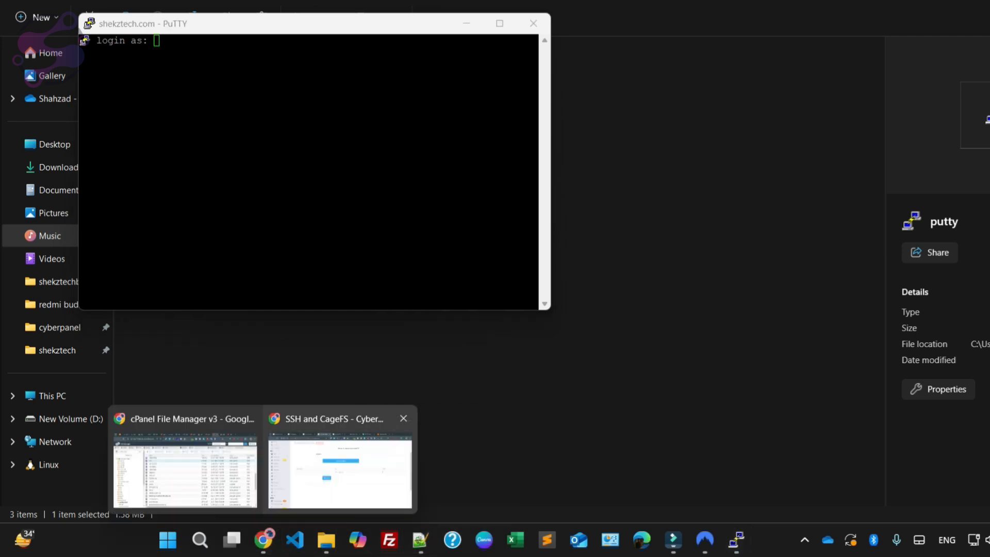
{"action": "left_click", "coordinate": [340, 464]}
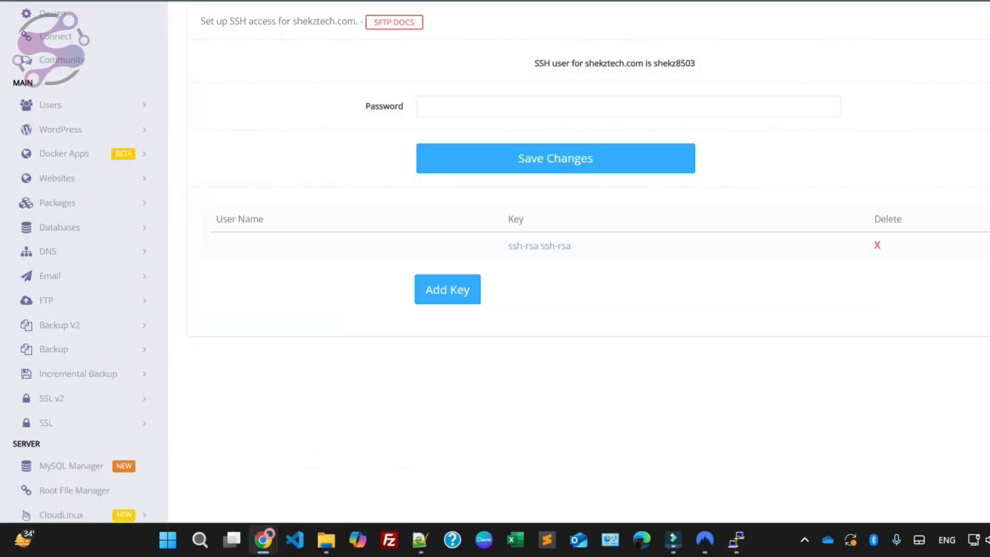
{"action": "double_click", "coordinate": [673, 63]}
Step: In the Notepad++ credentials note, add an "ssh username:" line with the copied username and a "password:" line beneath it
{"action": "left_click", "coordinate": [421, 539]}
{"action": "left_click", "coordinate": [128, 294]}
{"action": "type", "text": "ssh"}
{"action": "key", "text": "Return"}
{"action": "key", "text": "BackSpace"}
{"action": "type", "text": "username:"}
{"action": "key", "text": "ctrl+v"}
{"action": "key", "text": "Return"}
{"action": "type", "text": "assword:"}
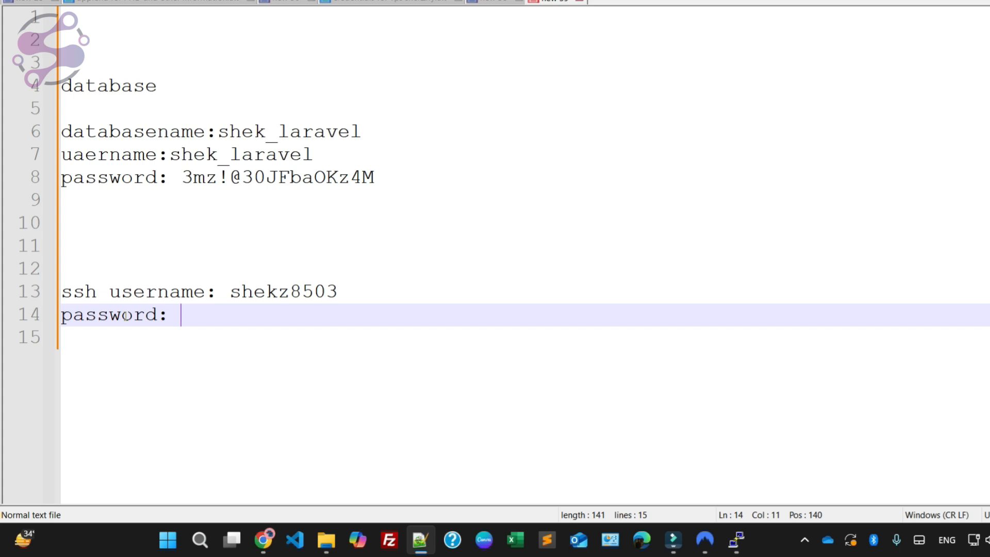
Step: Copy the database password in the note and paste it as the SSH password
{"action": "left_click_drag", "start_coordinate": [181, 176], "coordinate": [375, 177]}
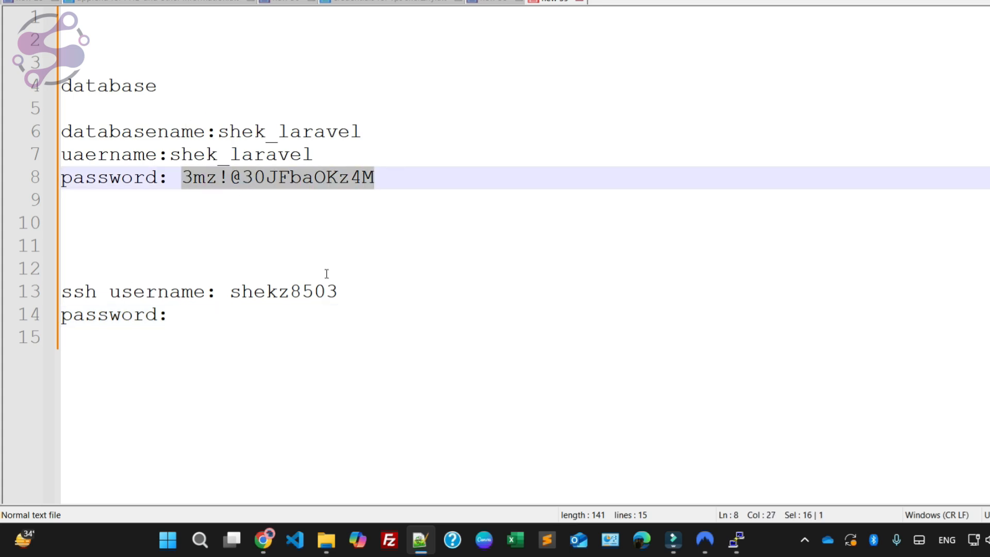
{"action": "key", "text": "ctrl+c"}
{"action": "left_click", "coordinate": [250, 311]}
{"action": "key", "text": "ctrl+v"}
{"action": "left_click", "coordinate": [171, 387]}
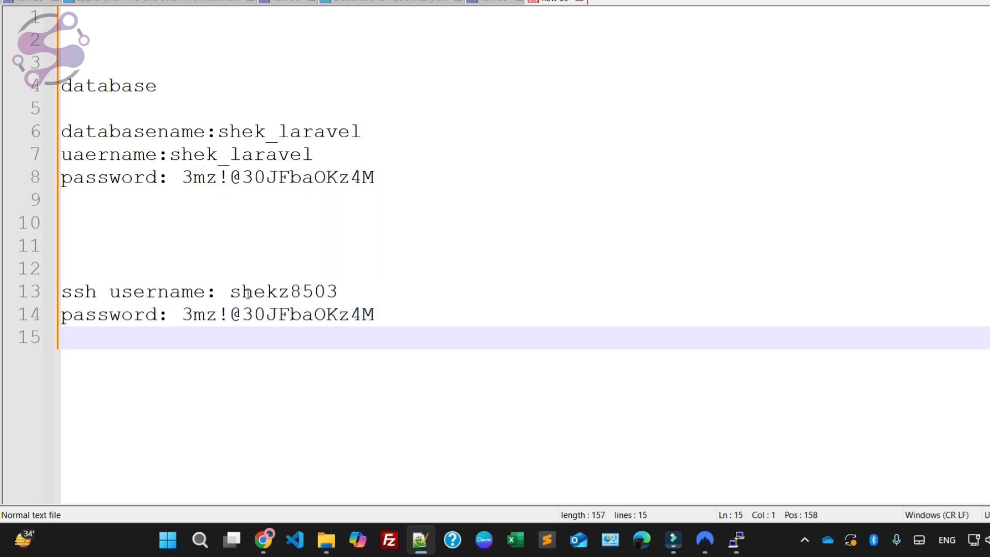
Step: Log in to the shekztech.com PuTTY session with the SSH username and password copied from the note
{"action": "double_click", "coordinate": [247, 294]}
{"action": "left_click", "coordinate": [736, 540]}
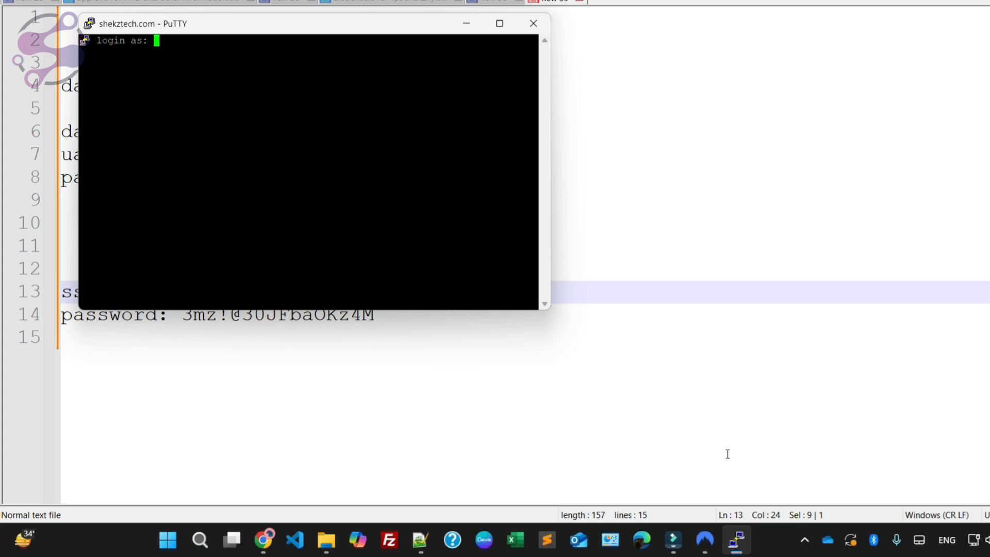
{"action": "right_click", "coordinate": [256, 78]}
{"action": "key", "text": "Return"}
{"action": "left_click", "coordinate": [711, 177]}
{"action": "left_click_drag", "start_coordinate": [185, 314], "coordinate": [384, 315]}
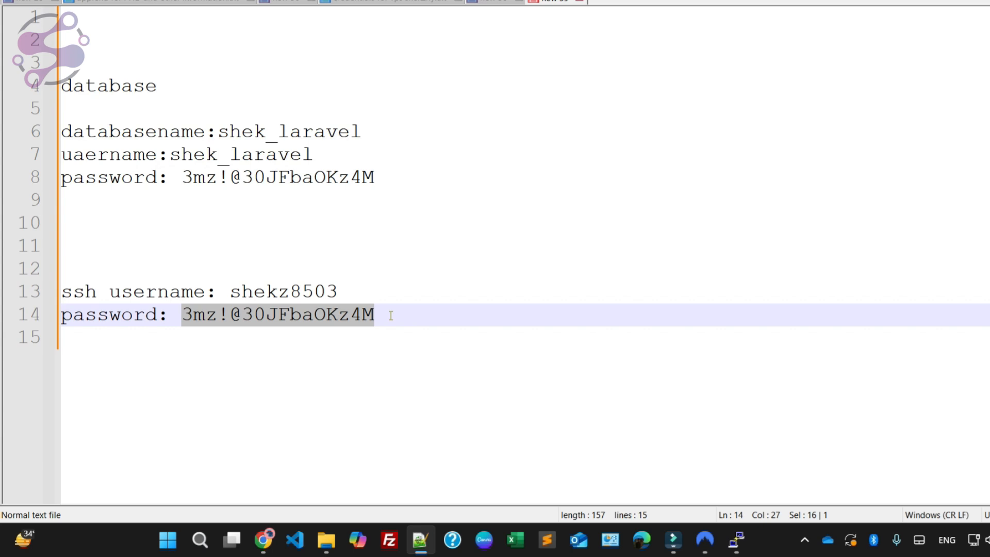
{"action": "key", "text": "alt+Tab"}
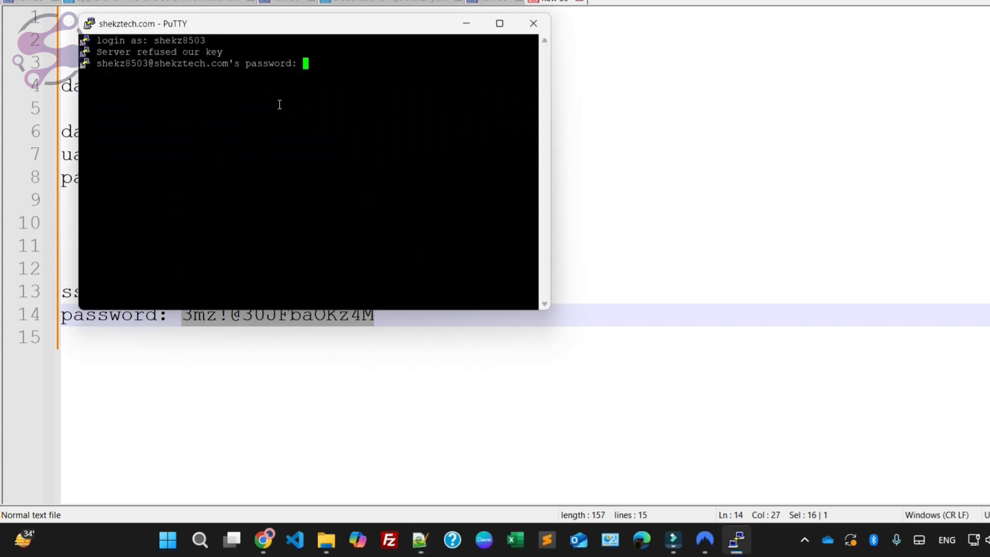
{"action": "key", "text": "Return"}
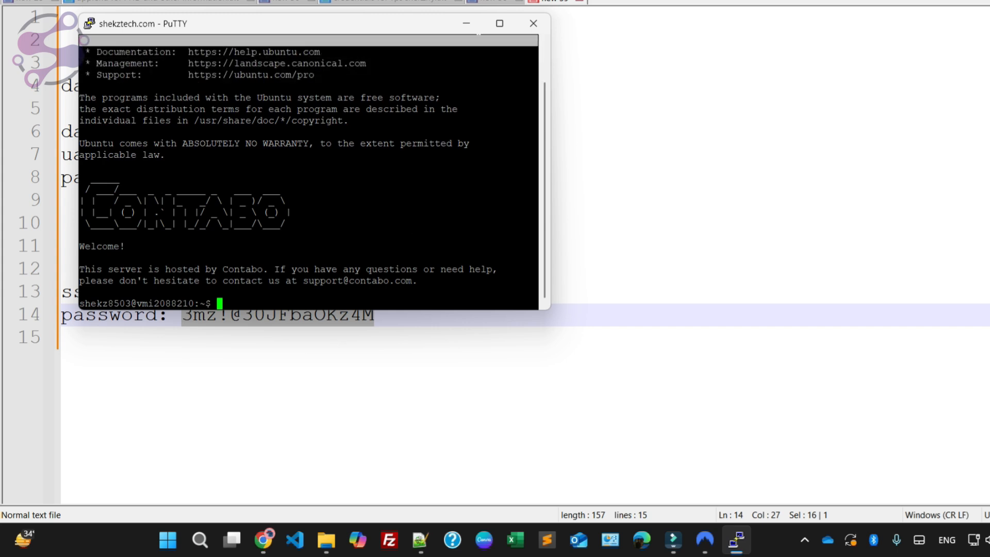
Step: Maximize the terminal window and list the home directory contents with ls
{"action": "left_click_drag", "start_coordinate": [258, 23], "coordinate": [521, 59]}
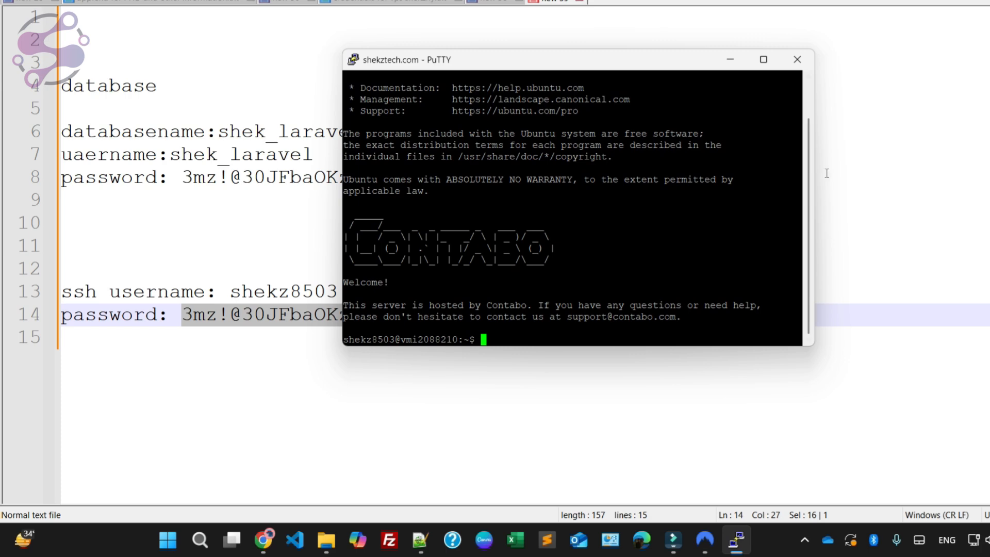
{"action": "left_click", "coordinate": [763, 59]}
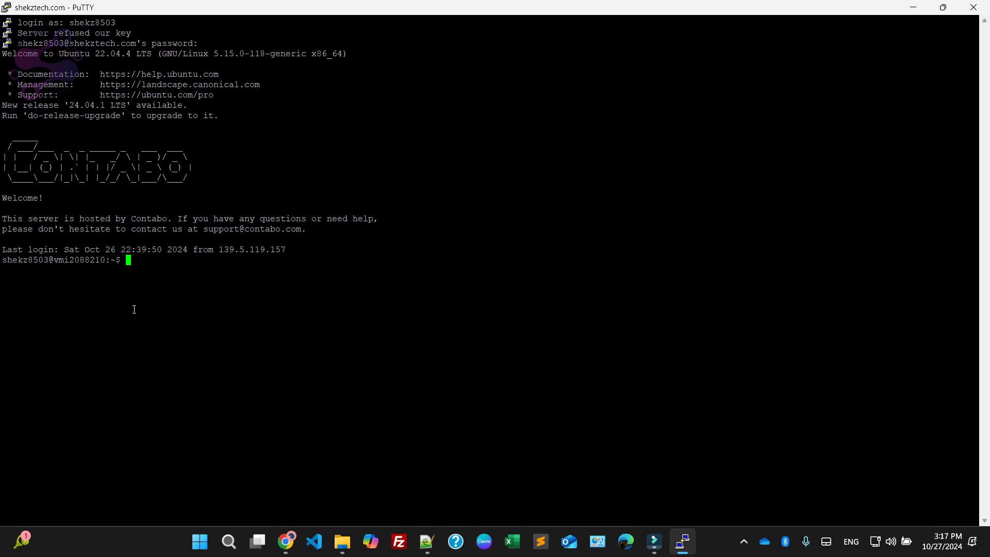
{"action": "type", "text": "ls"}
{"action": "key", "text": "Return"}
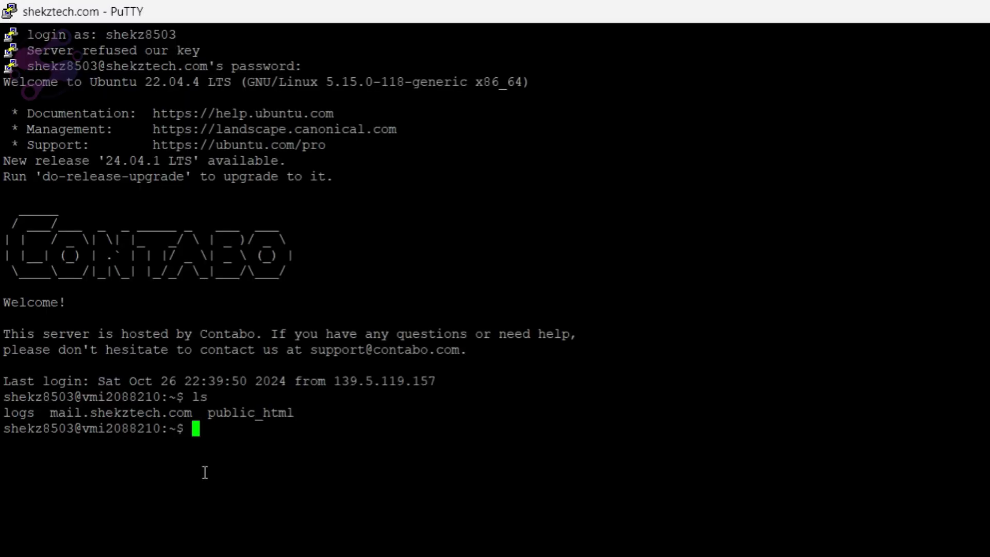
Step: Change into the public_html directory and list its contents with ls
{"action": "type", "text": "cd public_"}
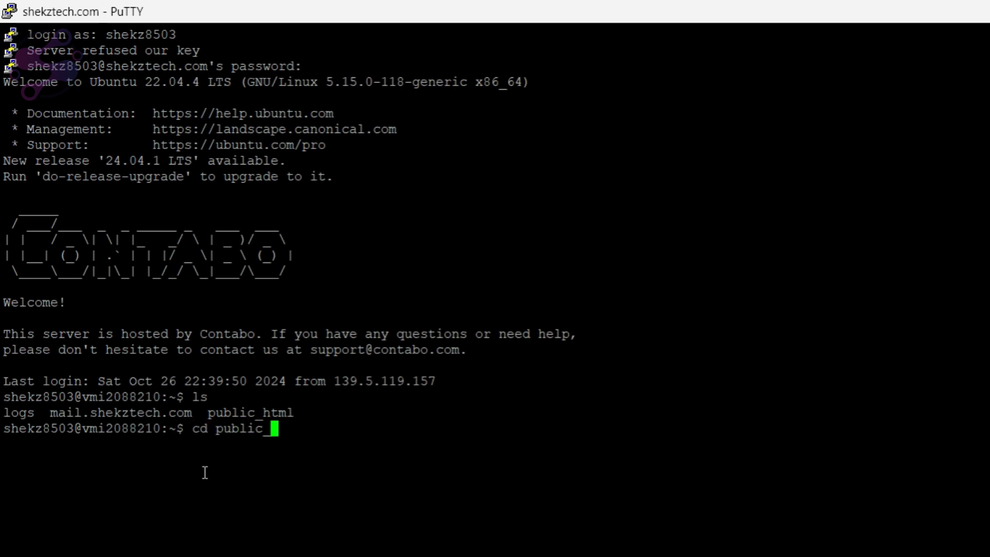
{"action": "type", "text": "html"}
{"action": "key", "text": "Return"}
{"action": "type", "text": "ls"}
{"action": "key", "text": "Return"}
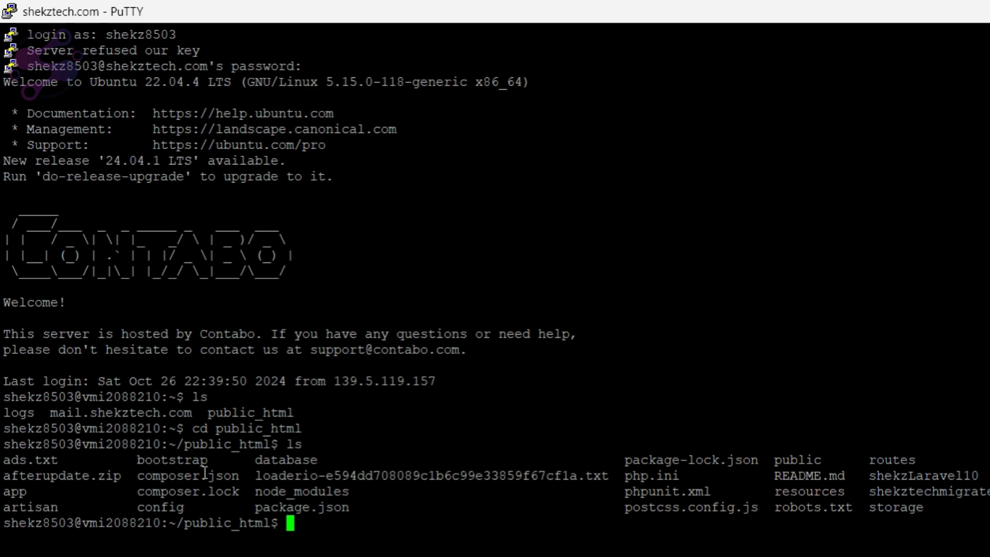
Step: Clear the Laravel application cache by running php artisan cache:clear
{"action": "type", "text": "php artisan "}
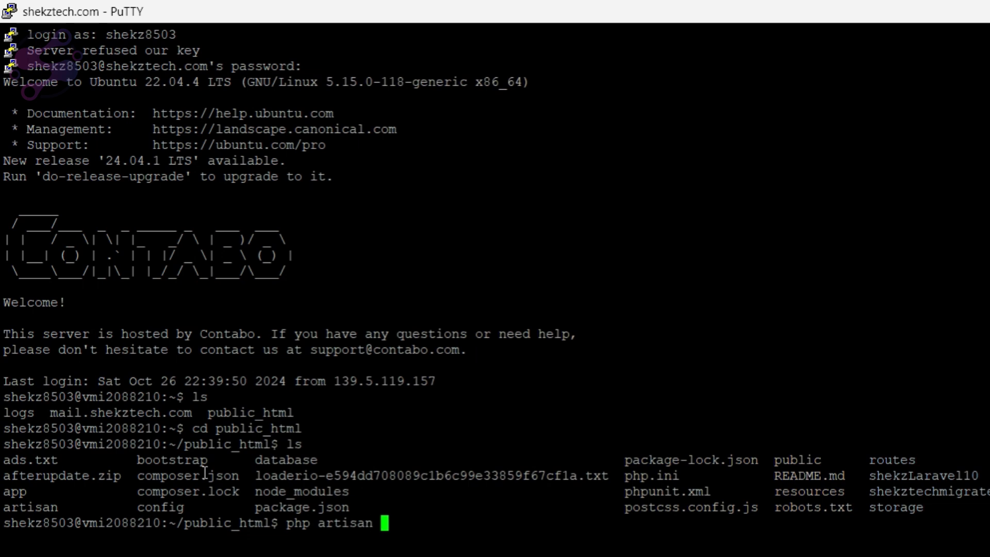
{"action": "type", "text": "cache:clear"}
{"action": "key", "text": "Return"}
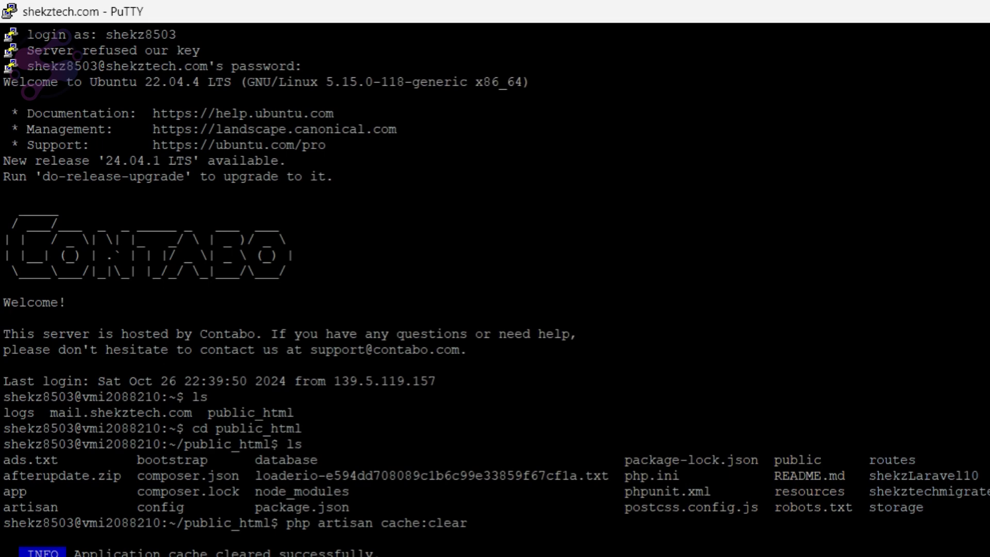
Step: Paste and run the php artisan commands cache:clear, config:clear, route:clear, view:clear, optimize and route:cache
{"action": "key", "text": "shift+Insert"}
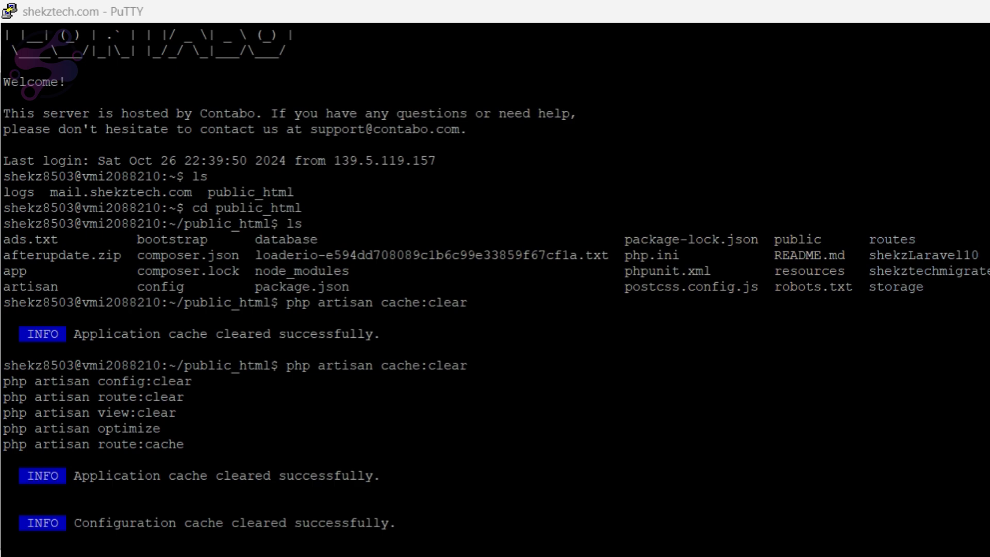
{"action": "key", "text": "alt+Tab"}
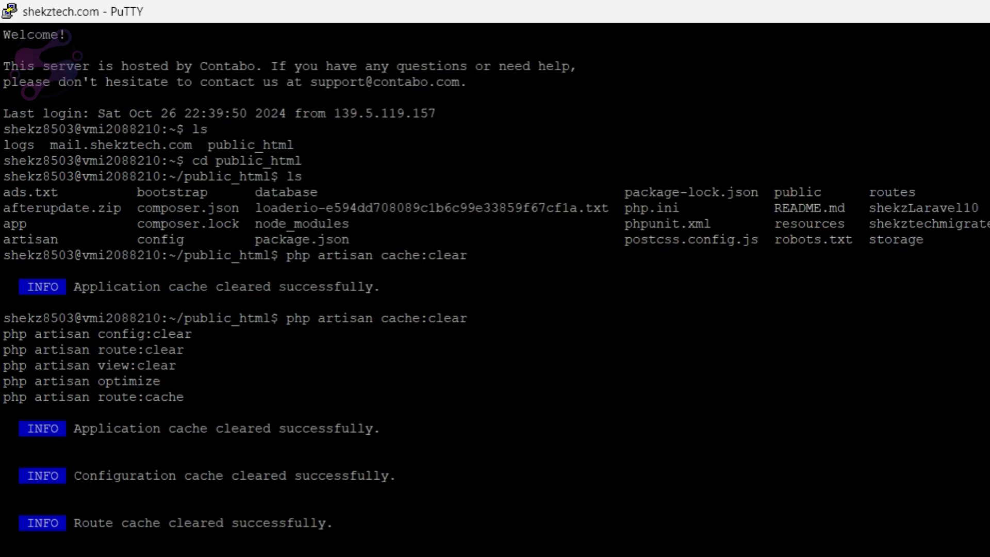
{"action": "key", "text": "shift+Insert"}
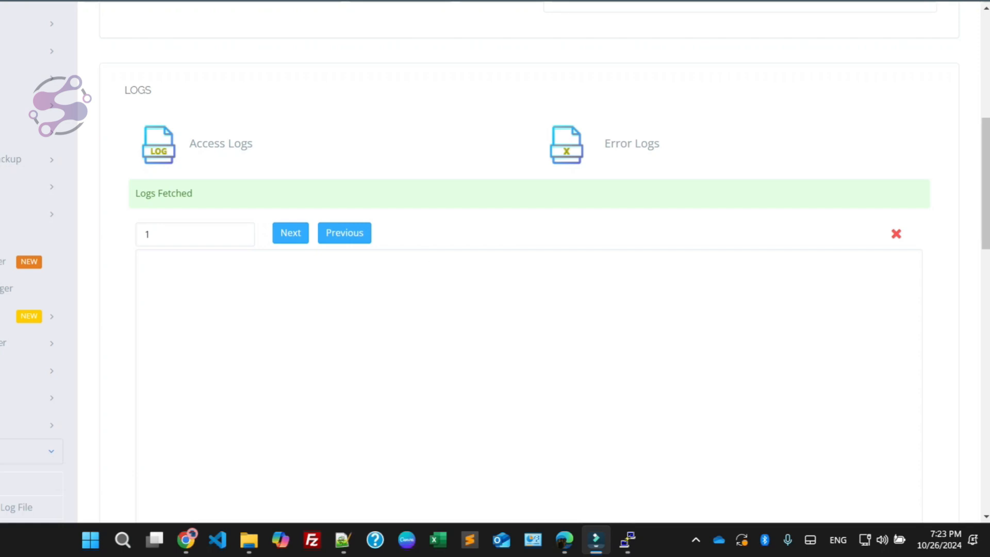
Step: Switch to the browser, reload the shekztech.com site and check the .env file open in the CyberPanel editor
{"action": "left_click", "coordinate": [560, 13]}
{"action": "left_click", "coordinate": [60, 41]}
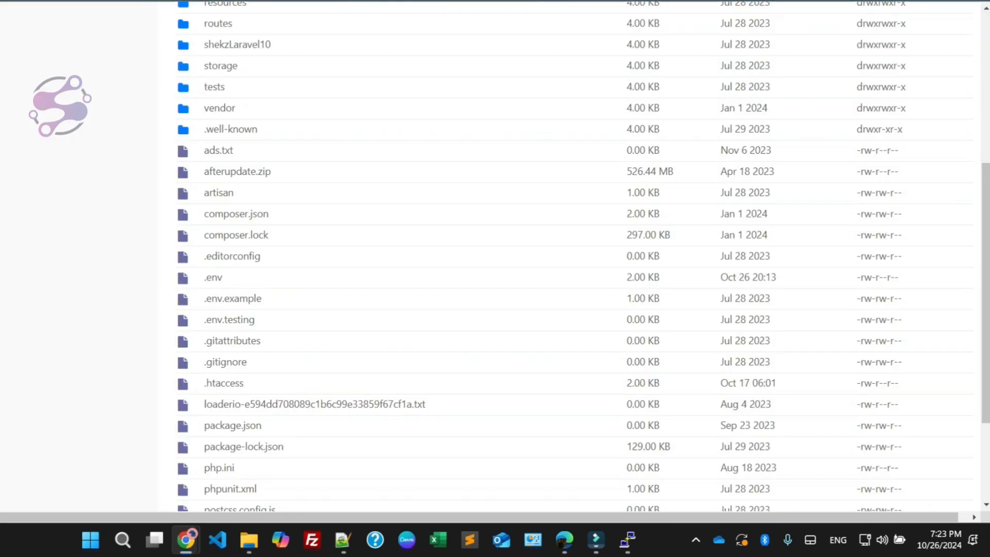
{"action": "scroll", "coordinate": [516, 309], "scroll_direction": "up", "scroll_amount": 5}
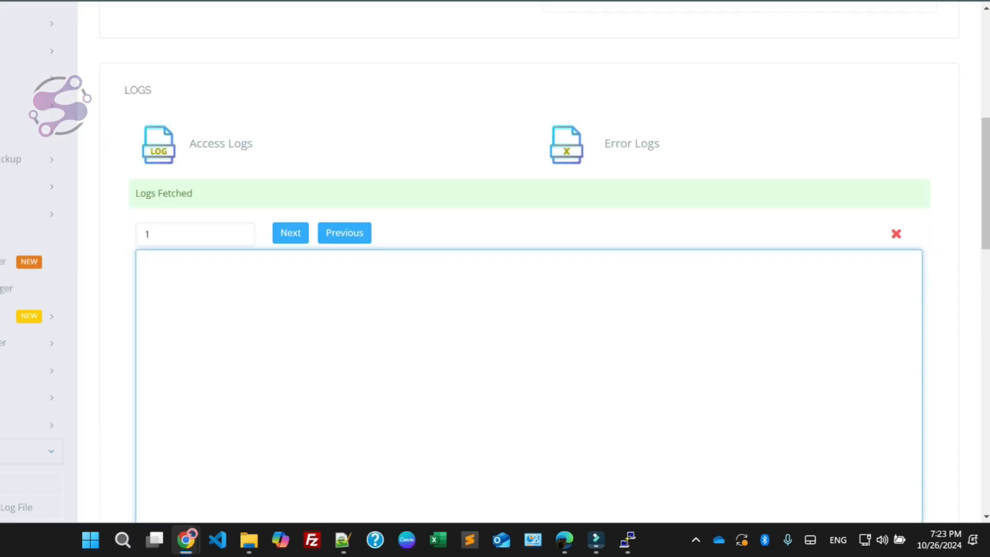
Step: Open the vHost Conf editor in the configurations of the shekztech.com website in CyberPanel
{"action": "scroll", "coordinate": [516, 309], "scroll_direction": "up", "scroll_amount": 8}
{"action": "scroll", "coordinate": [515, 310], "scroll_direction": "down", "scroll_amount": 6}
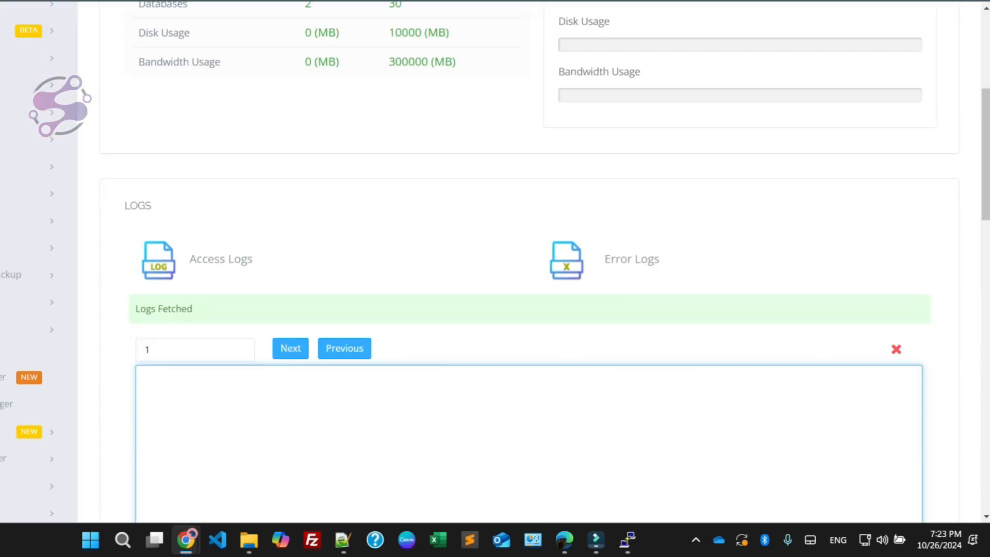
{"action": "scroll", "coordinate": [400, 206], "scroll_direction": "down", "scroll_amount": 20}
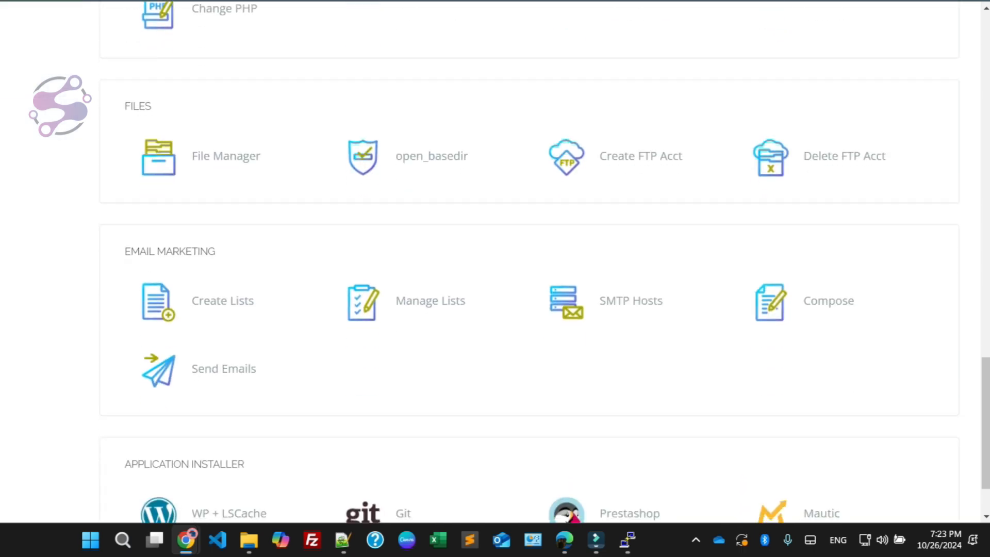
{"action": "scroll", "coordinate": [515, 309], "scroll_direction": "up", "scroll_amount": 8}
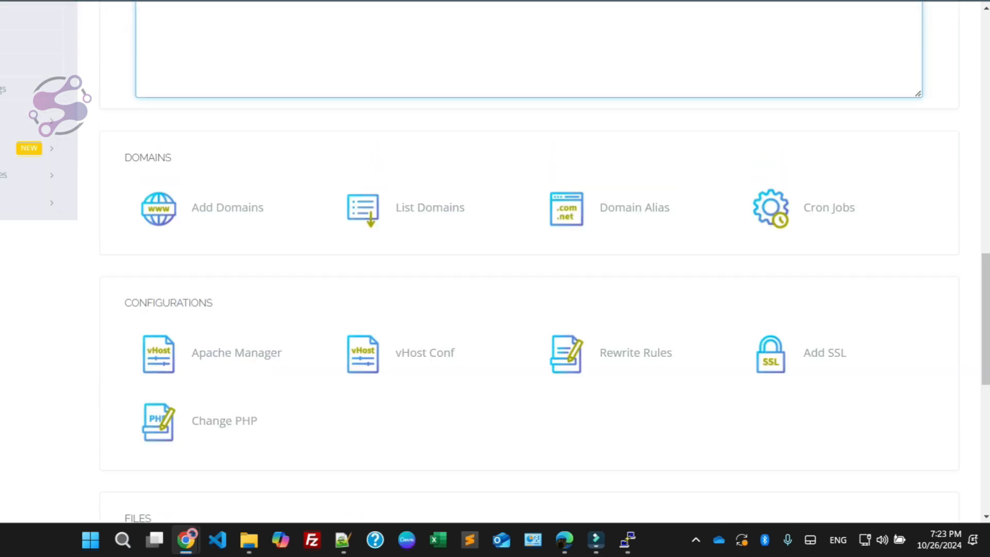
{"action": "left_click", "coordinate": [425, 353]}
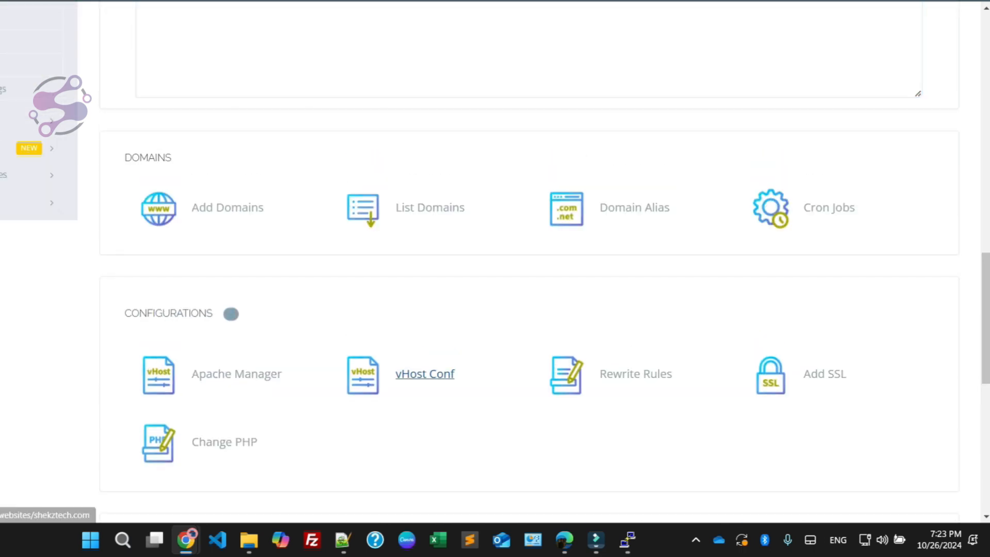
{"action": "scroll", "coordinate": [354, 281], "scroll_direction": "down", "scroll_amount": 7}
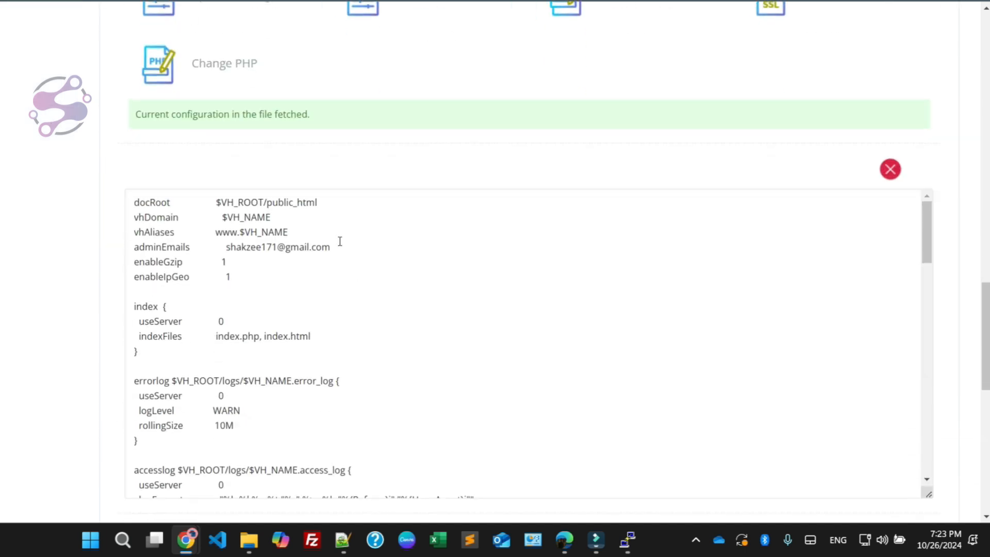
Step: Set docRoot to $VH_ROOT/public_html/public in the vHost configuration and save it
{"action": "left_click", "coordinate": [149, 204]}
{"action": "double_click", "coordinate": [149, 205]}
{"action": "left_click", "coordinate": [285, 227]}
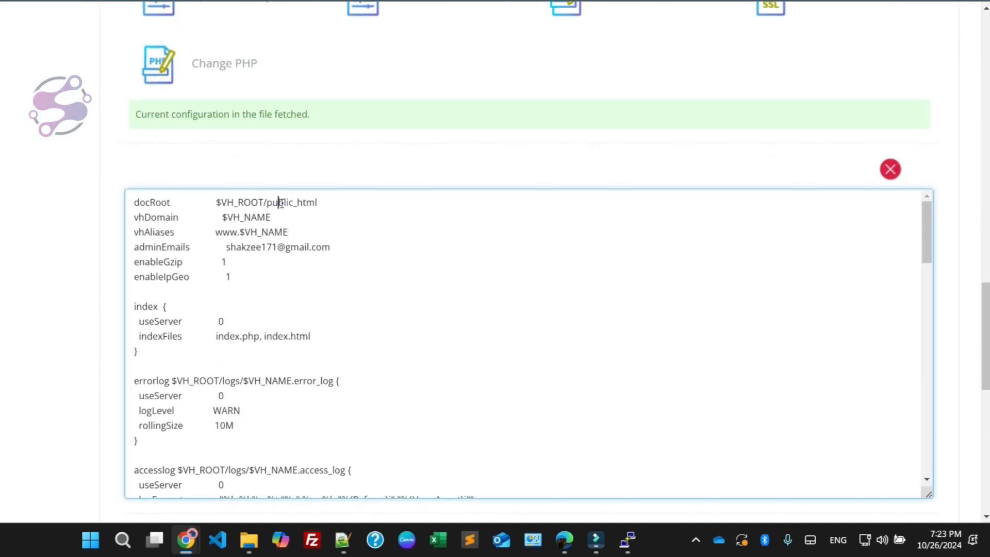
{"action": "double_click", "coordinate": [282, 203]}
{"action": "left_click", "coordinate": [336, 201]}
{"action": "type", "text": "/public"}
{"action": "scroll", "coordinate": [118, 296], "scroll_direction": "down", "scroll_amount": 5}
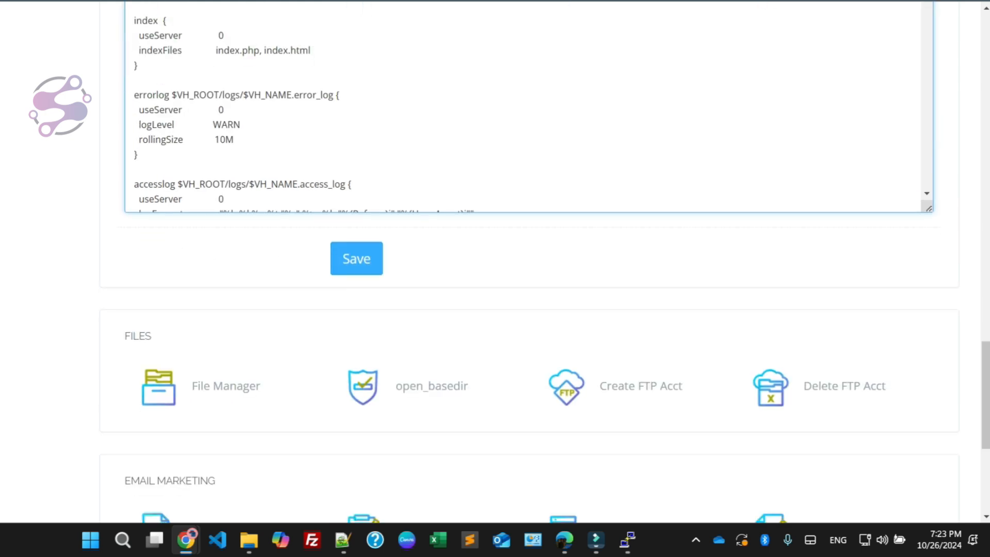
{"action": "left_click", "coordinate": [357, 258]}
Step: Load the shekztech.com home page in the browser to check the site
{"action": "scroll", "coordinate": [356, 274], "scroll_direction": "up", "scroll_amount": 10}
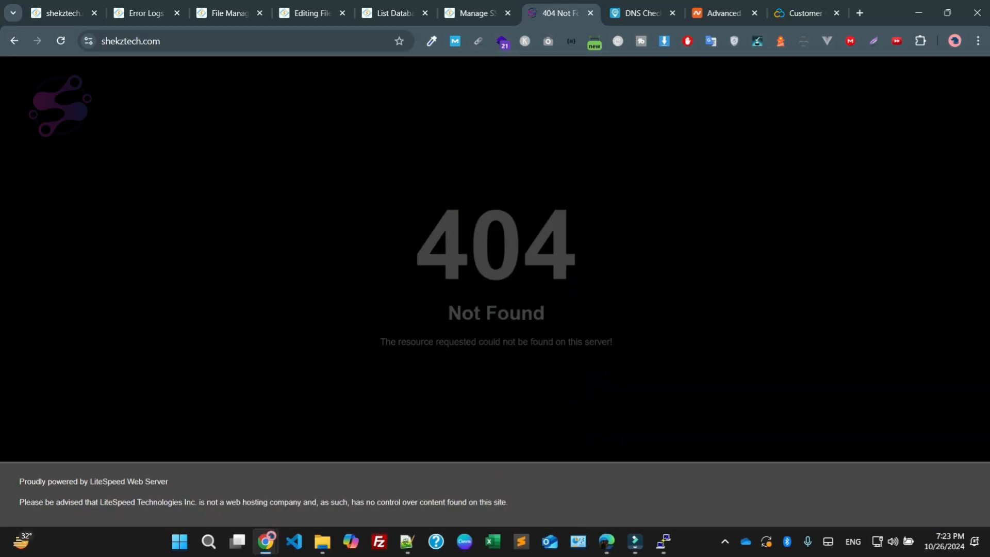
{"action": "left_click", "coordinate": [201, 45]}
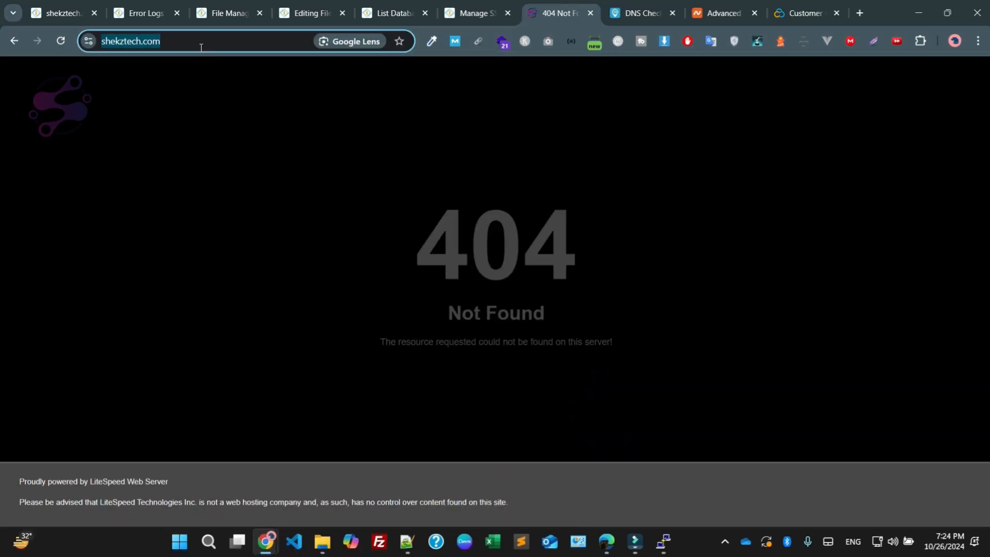
{"action": "type", "text": "/public"}
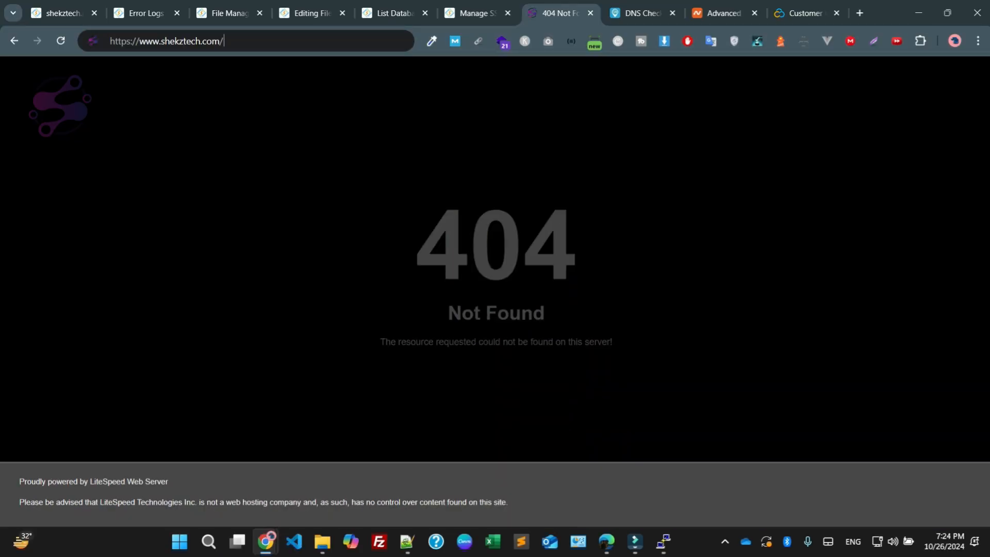
{"action": "key", "text": "BackSpace"}
{"action": "key", "text": "BackSpace"}
{"action": "key", "text": "BackSpace"}
{"action": "key", "text": "BackSpace"}
{"action": "key", "text": "BackSpace"}
{"action": "key", "text": "BackSpace"}
{"action": "key", "text": "BackSpace"}
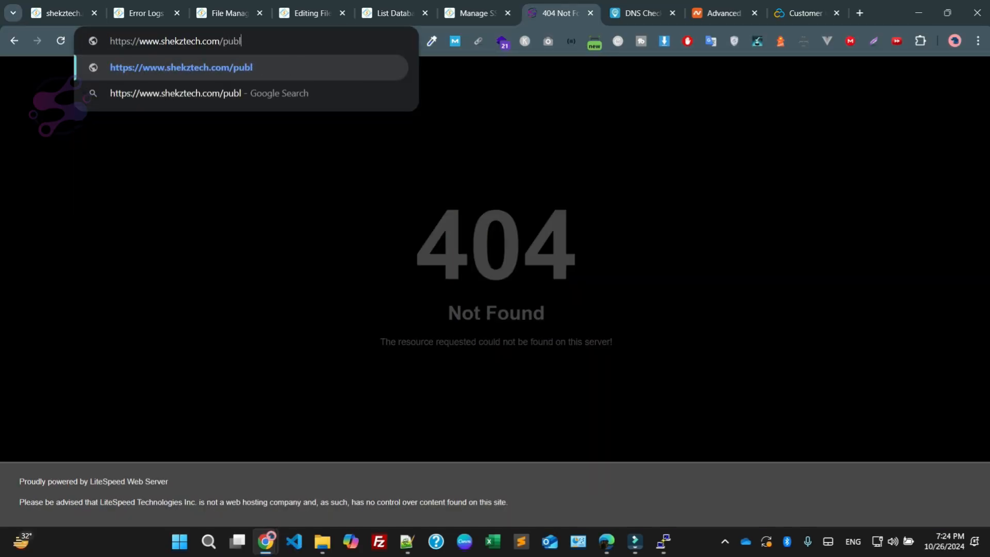
{"action": "key", "text": "Return"}
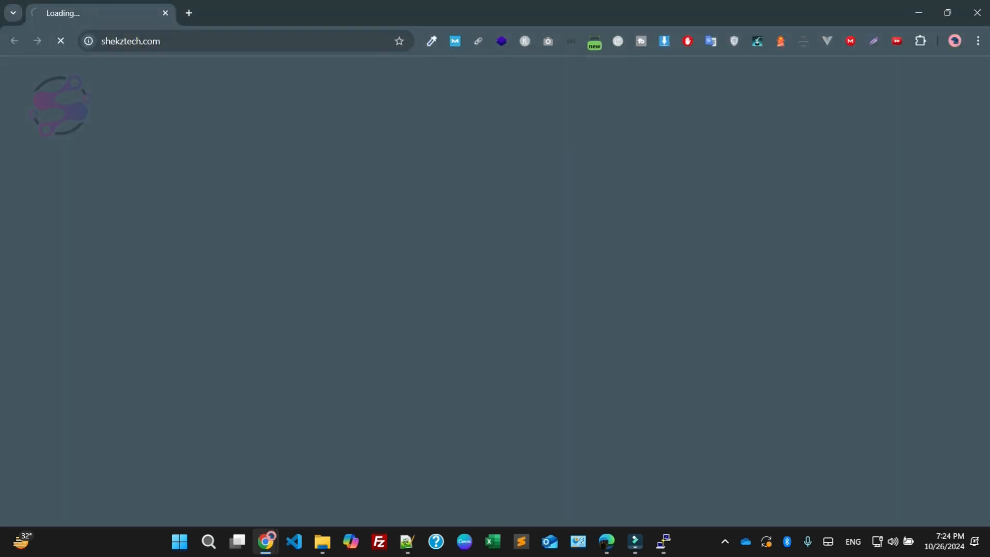
Step: Check the site's About page, then return to the home page and look through its course categories and featured courses
{"action": "left_click", "coordinate": [947, 12]}
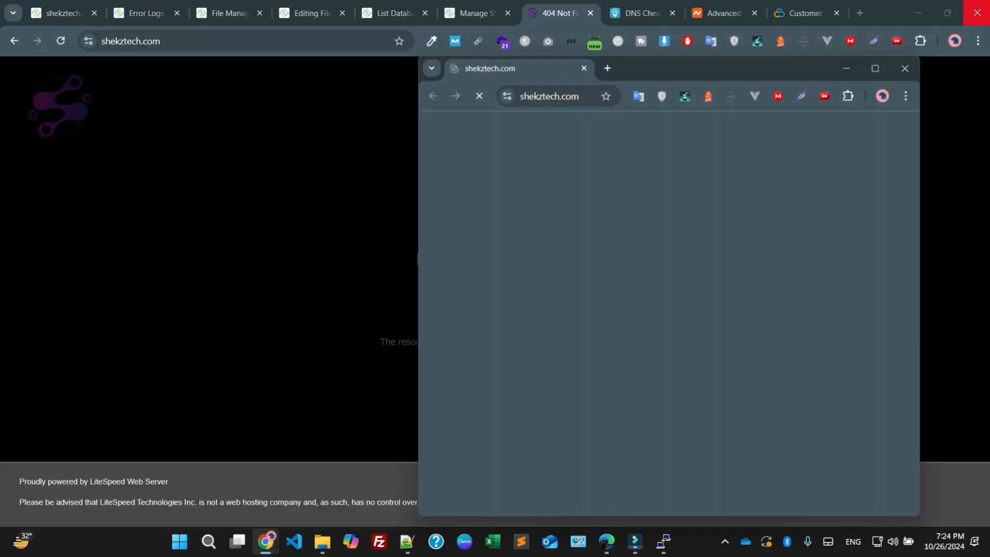
{"action": "left_click", "coordinate": [875, 68]}
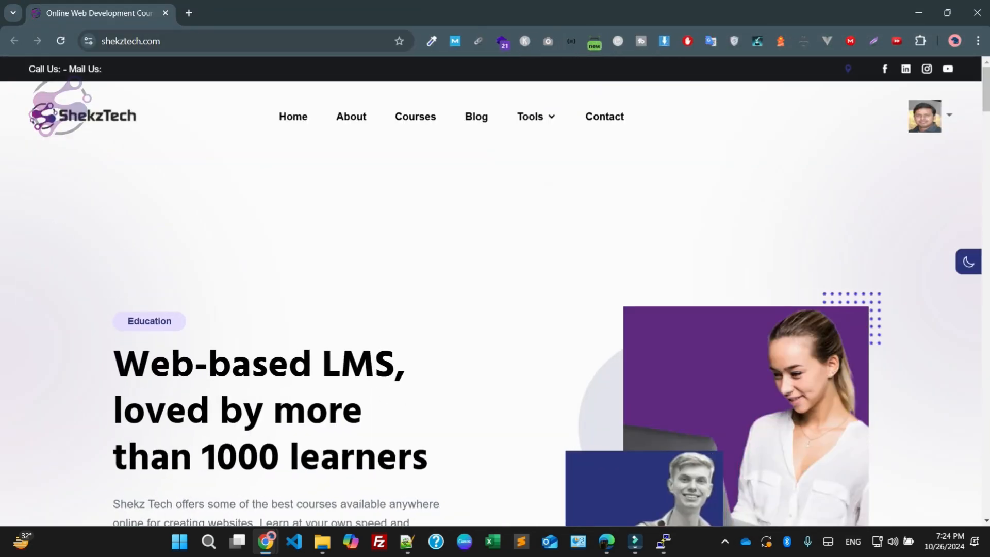
{"action": "left_click", "coordinate": [351, 116]}
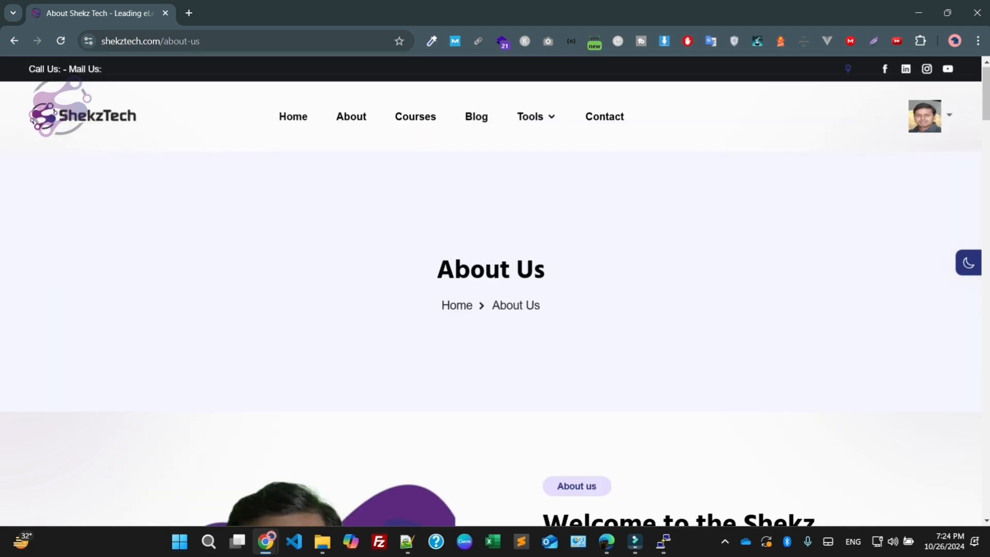
{"action": "left_click", "coordinate": [293, 116]}
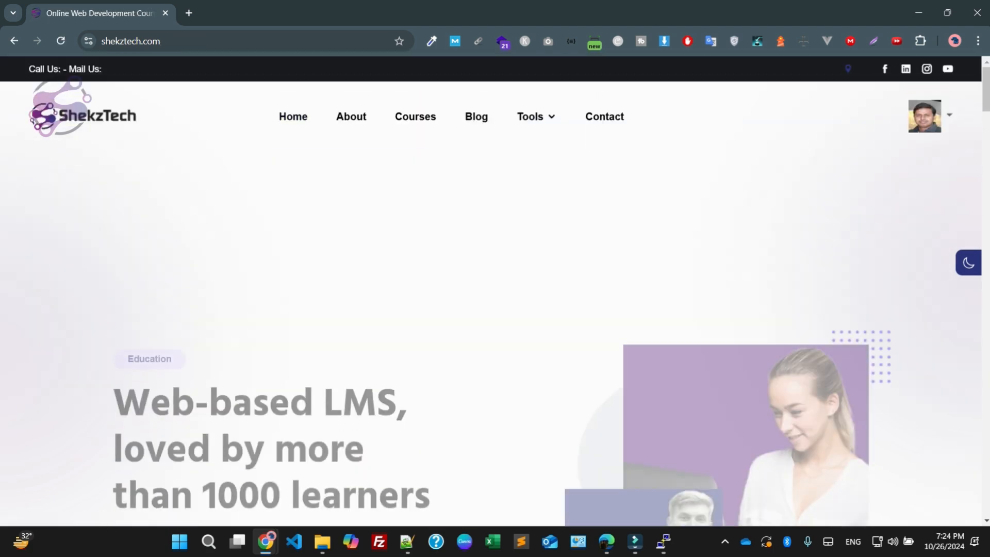
{"action": "scroll", "coordinate": [320, 239], "scroll_direction": "down", "scroll_amount": 10}
{"action": "scroll", "coordinate": [448, 177], "scroll_direction": "down", "scroll_amount": 10}
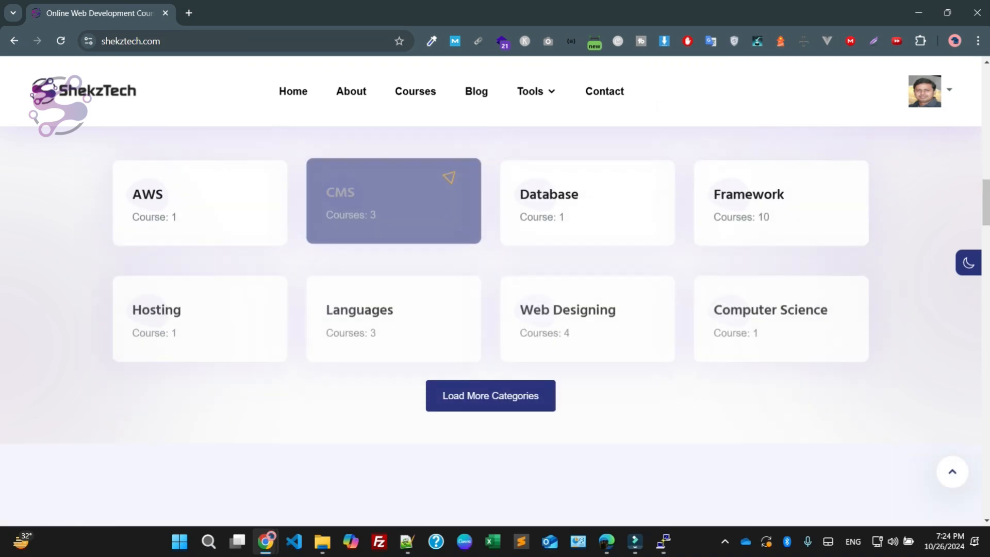
{"action": "scroll", "coordinate": [217, 305], "scroll_direction": "down", "scroll_amount": 13}
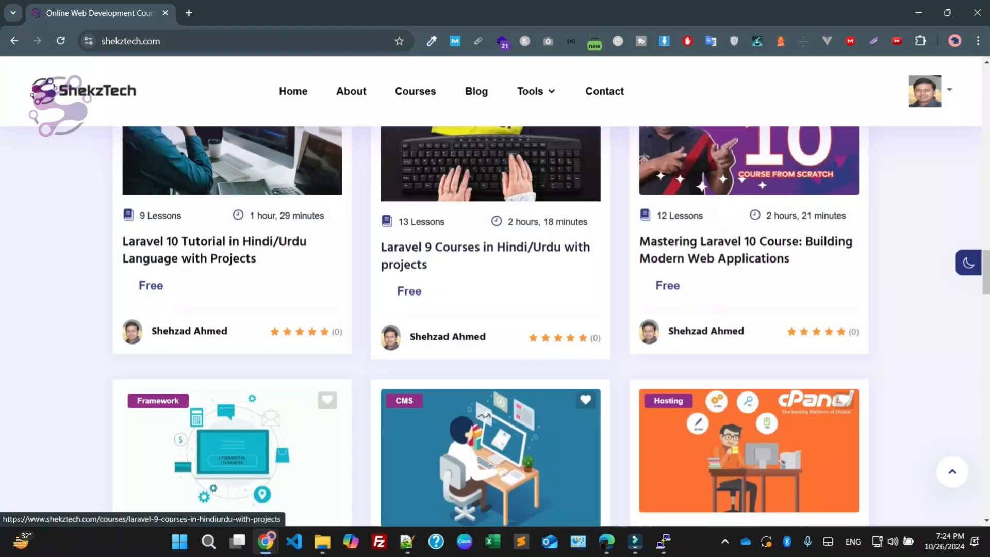
Step: Browse the site's blog and look through the article "Guide to Compile PHP with AVIF Support on AlmaLinux"
{"action": "left_click", "coordinate": [476, 91]}
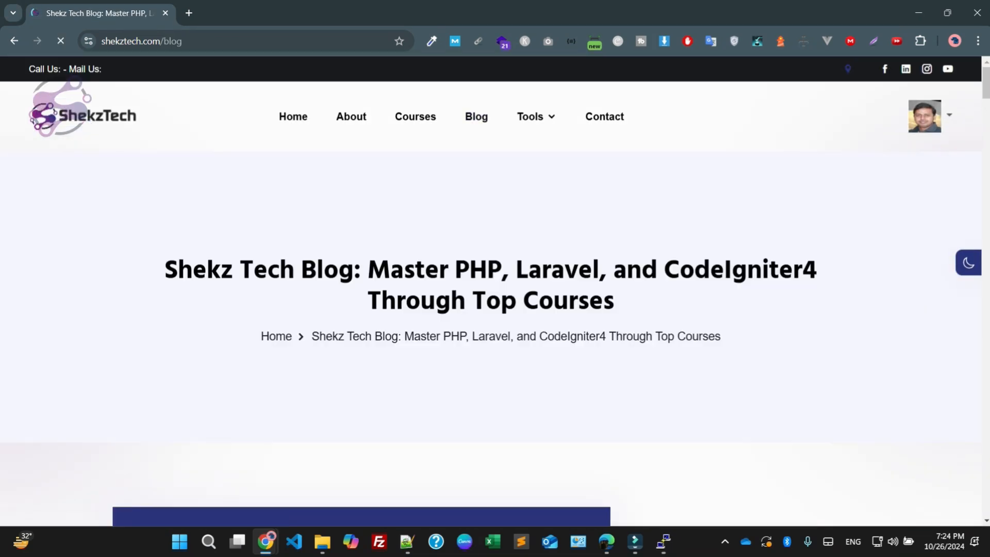
{"action": "scroll", "coordinate": [495, 309], "scroll_direction": "down", "scroll_amount": 4}
{"action": "scroll", "coordinate": [330, 310], "scroll_direction": "down", "scroll_amount": 7}
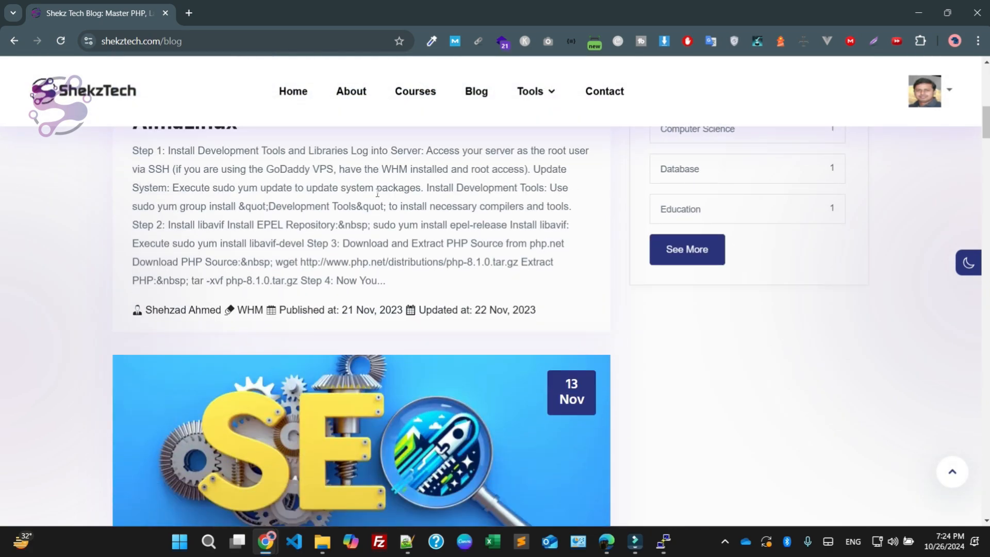
{"action": "scroll", "coordinate": [330, 310], "scroll_direction": "up", "scroll_amount": 2}
{"action": "left_click", "coordinate": [320, 218]}
{"action": "scroll", "coordinate": [495, 309], "scroll_direction": "down", "scroll_amount": 20}
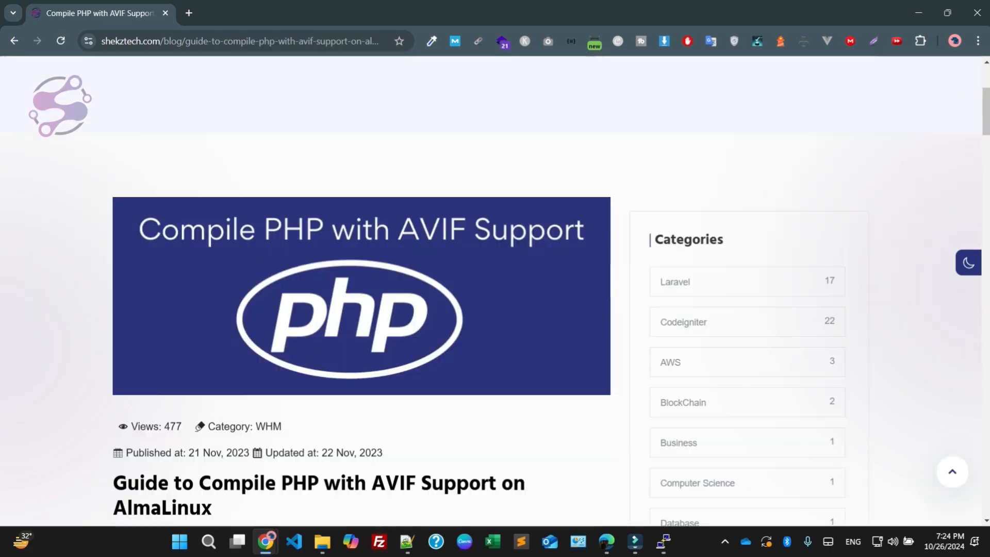
{"action": "scroll", "coordinate": [495, 309], "scroll_direction": "down", "scroll_amount": 15}
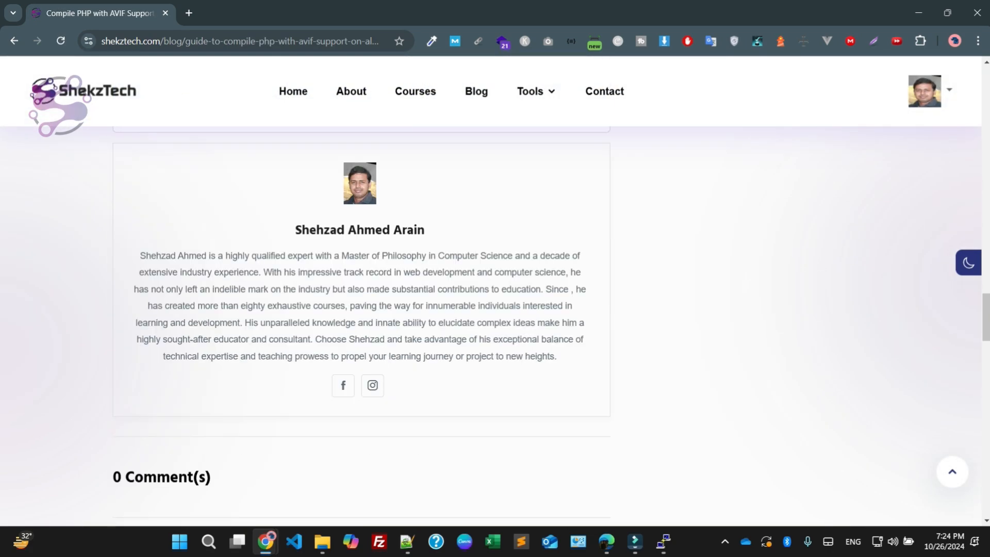
Step: Browse the site's courses and look through the "Laravel 9 Courses in Hindi/Urdu with projects" course page
{"action": "left_click", "coordinate": [415, 91]}
{"action": "scroll", "coordinate": [495, 310], "scroll_direction": "down", "scroll_amount": 8}
{"action": "left_click", "coordinate": [682, 290]}
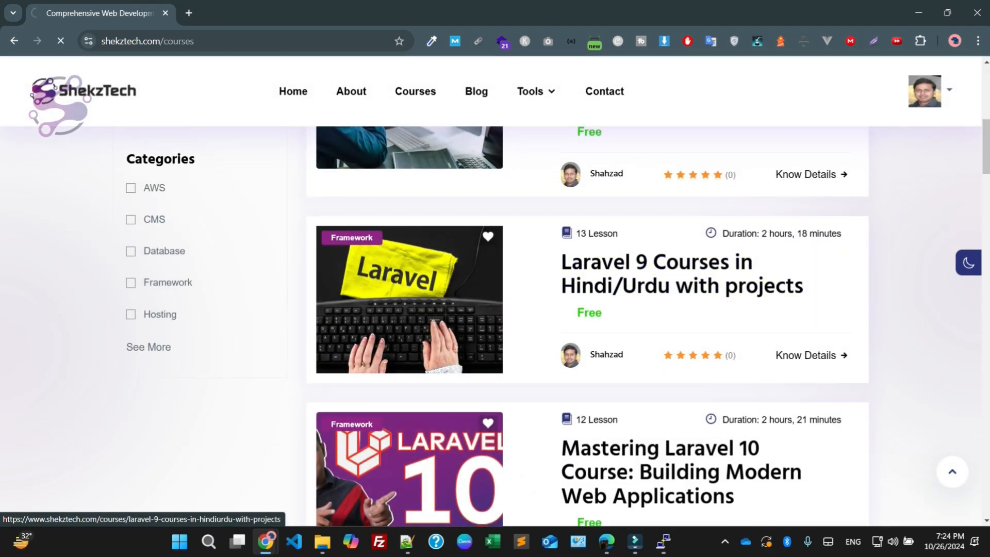
{"action": "scroll", "coordinate": [495, 309], "scroll_direction": "down", "scroll_amount": 20}
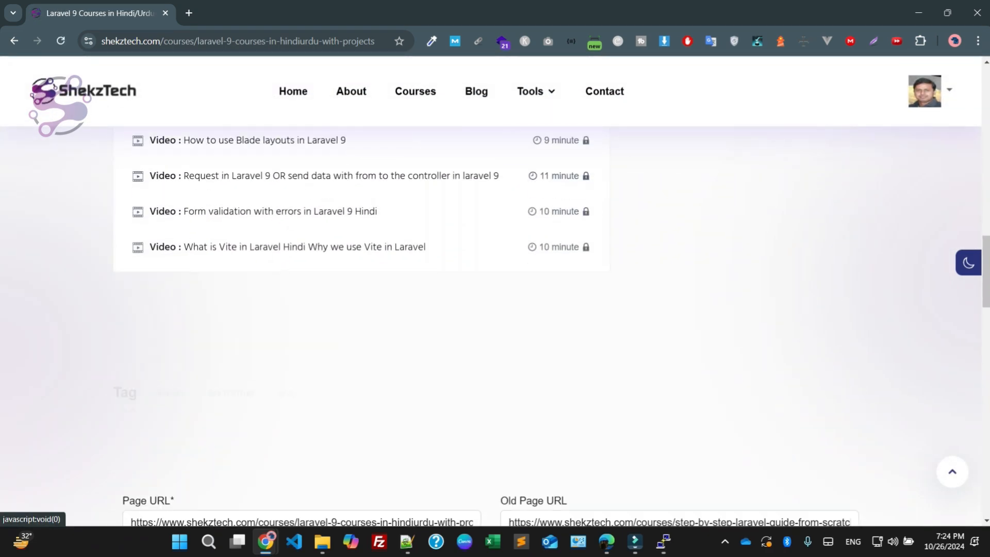